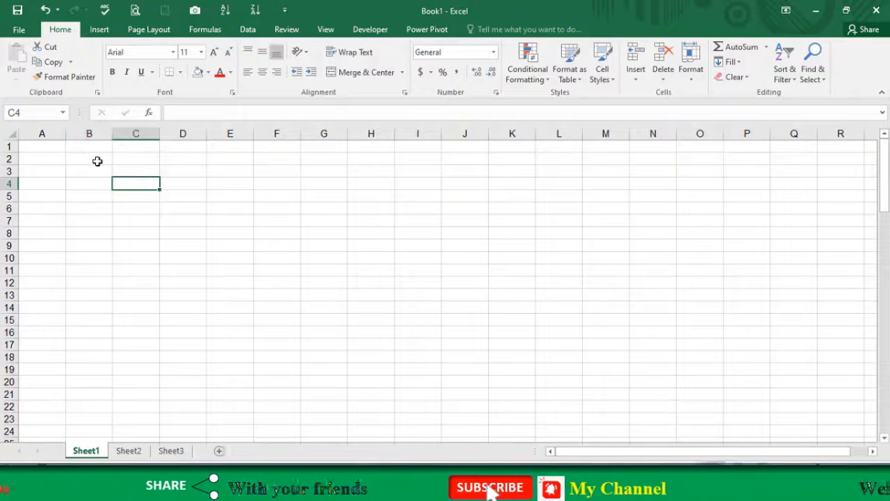
Fill the range A1:G14 with the formula =RANDBETWEEN(120,999).
click(100, 30)
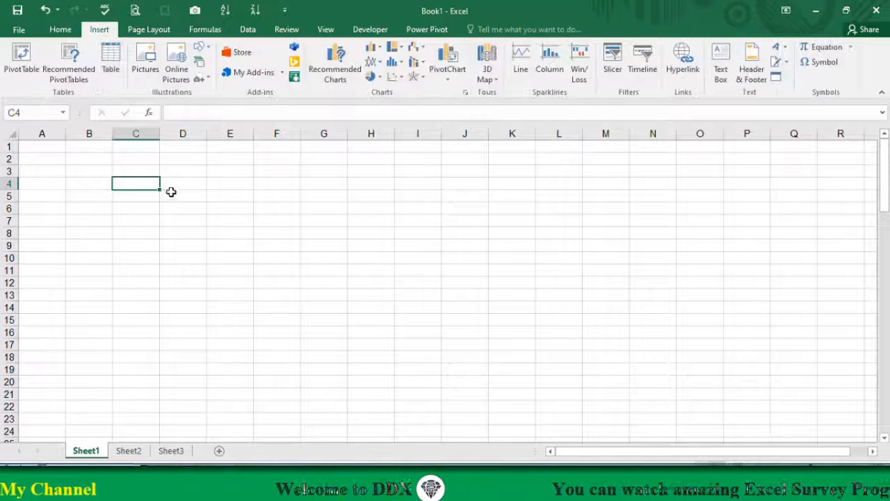
click(55, 149)
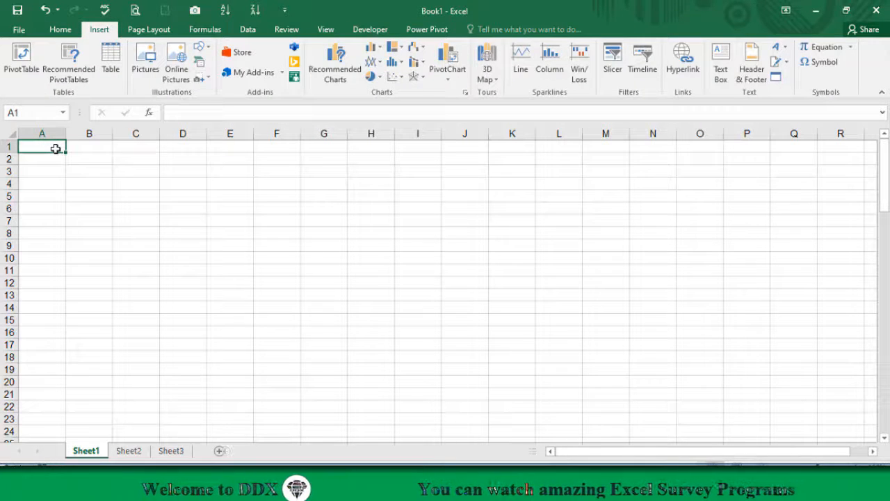
drag(56, 148, 327, 307)
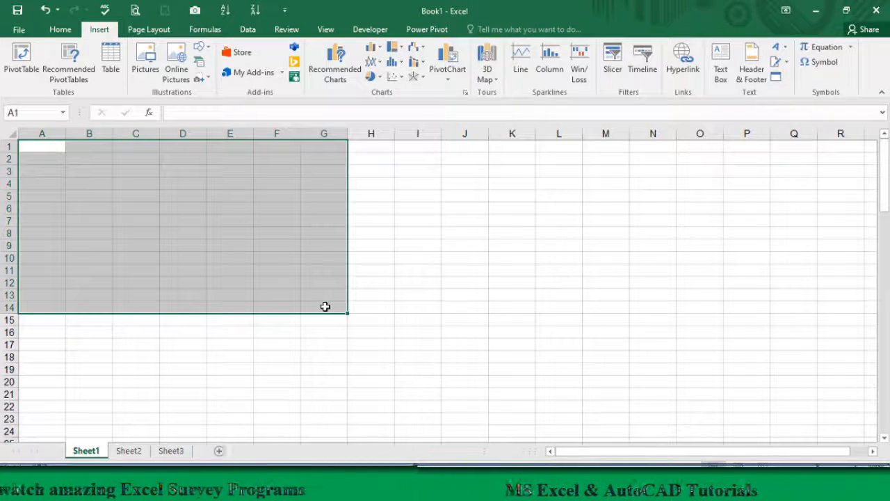
text(=)
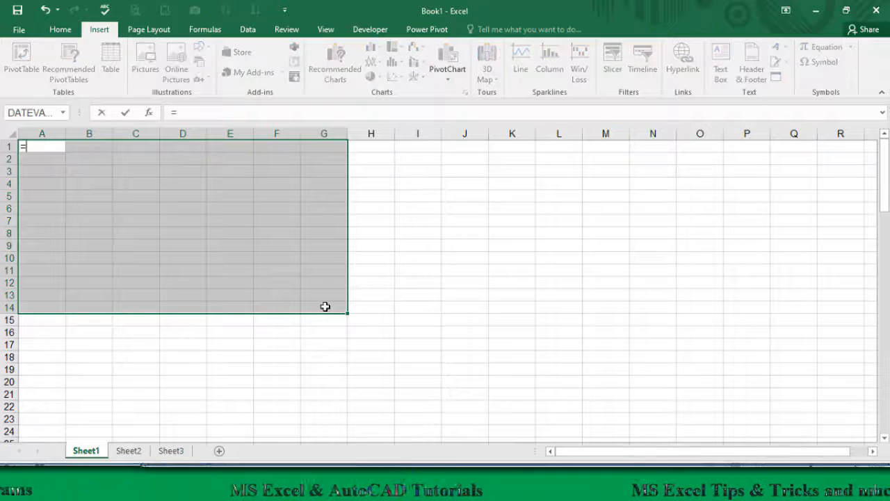
text(rans)
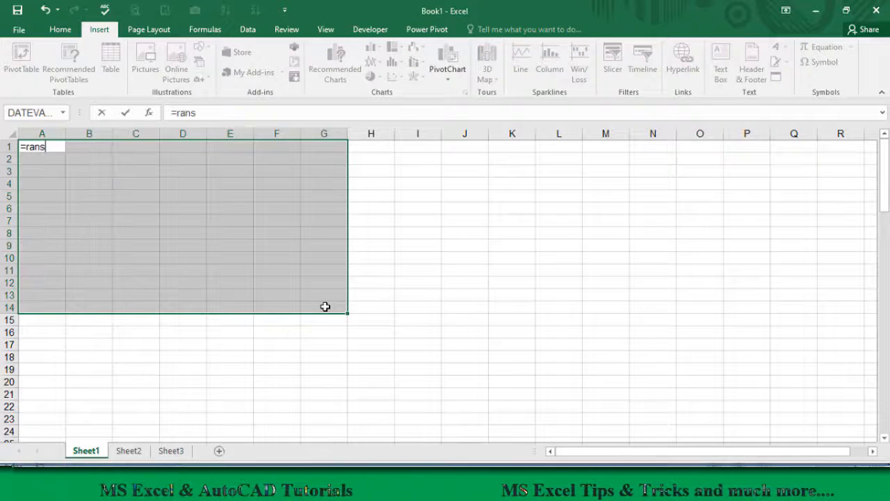
key(BackSpace)
text(dbetween()
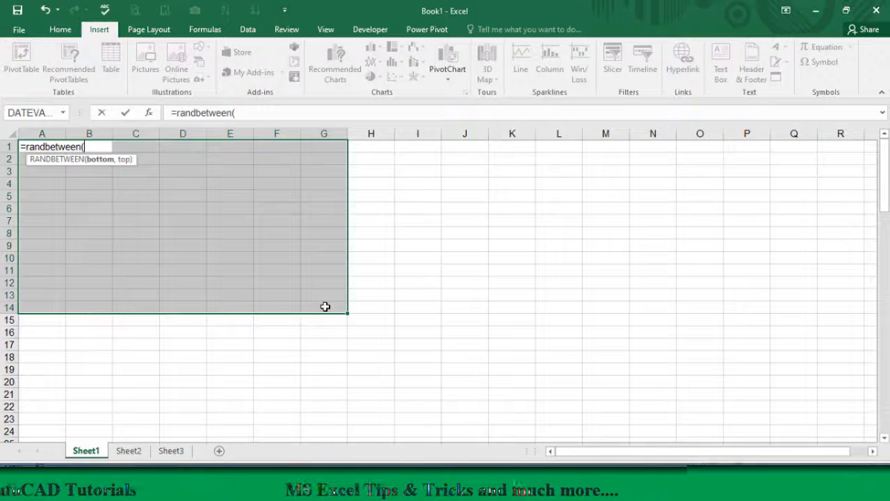
text(120,999)
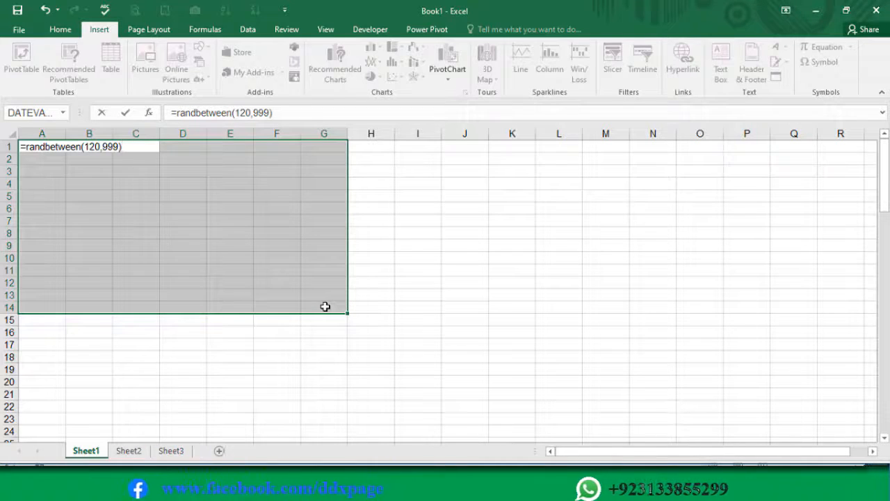
key(ctrl+Return)
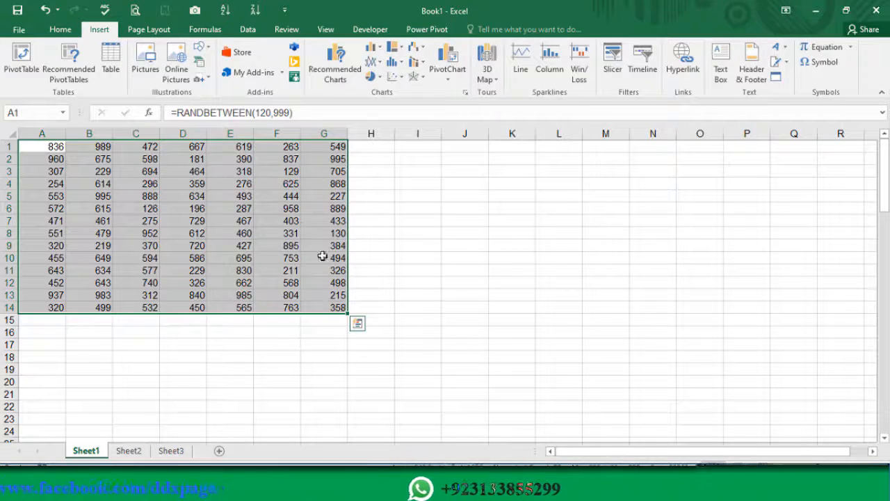
Inspect the random number formula in cell E6.
click(241, 206)
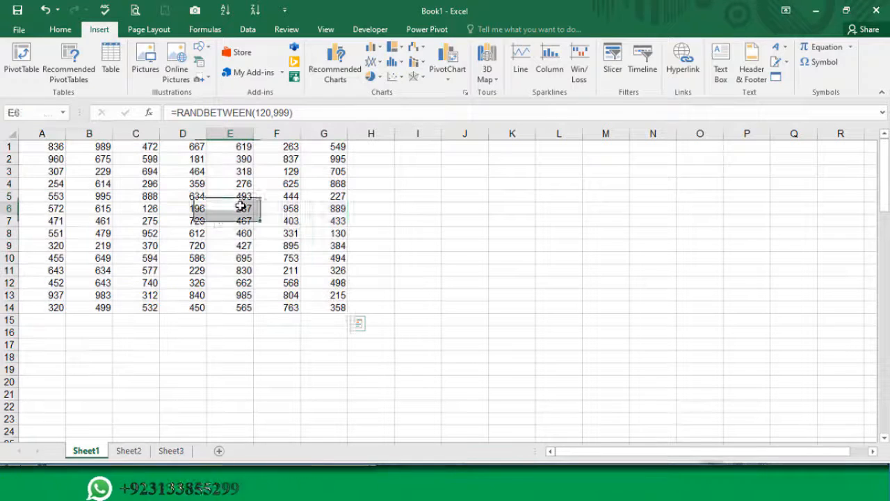
double_click(240, 206)
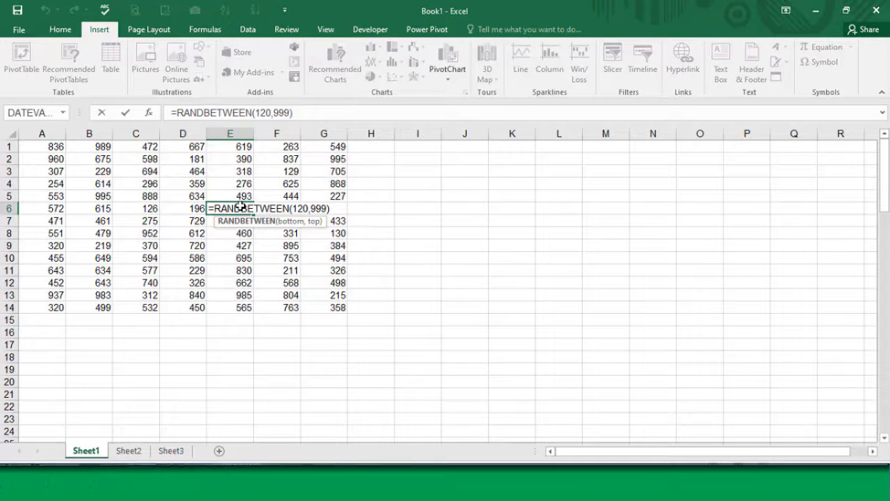
key(Return)
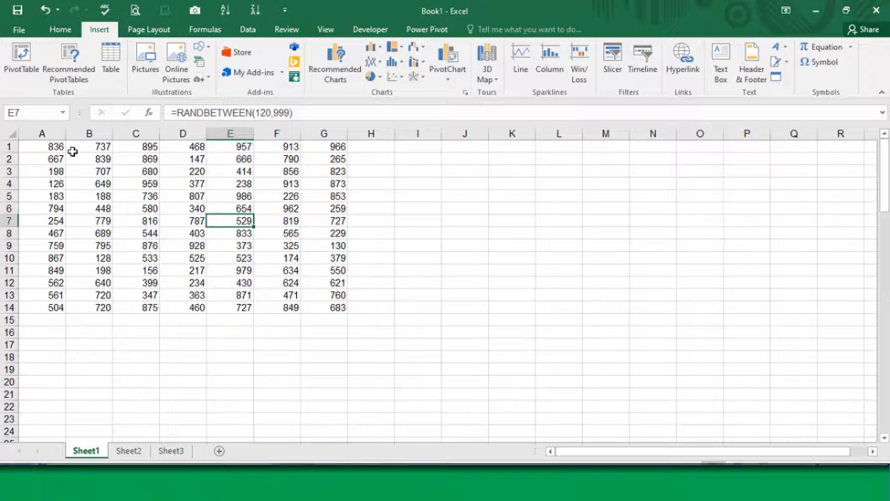
Copy the random numbers in A1:G14 and paste them in place as values only.
click(54, 148)
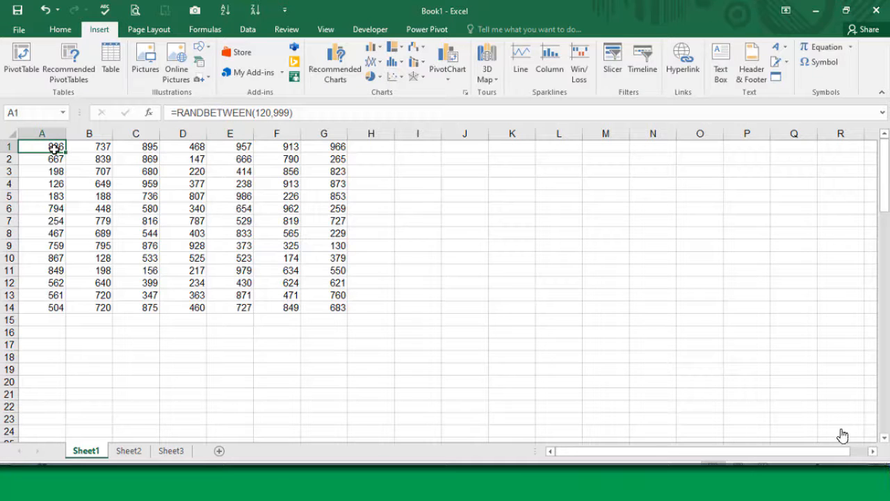
key(ctrl+shift+Right)
key(ctrl+shift+Down)
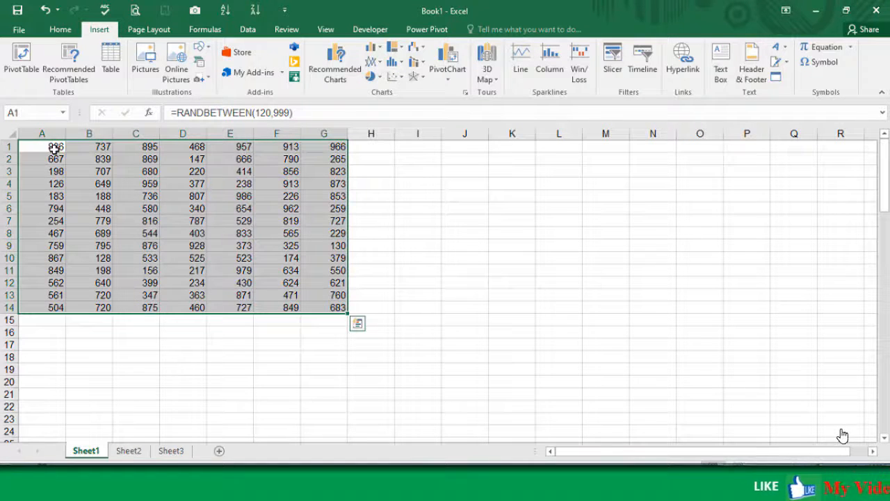
key(ctrl+c)
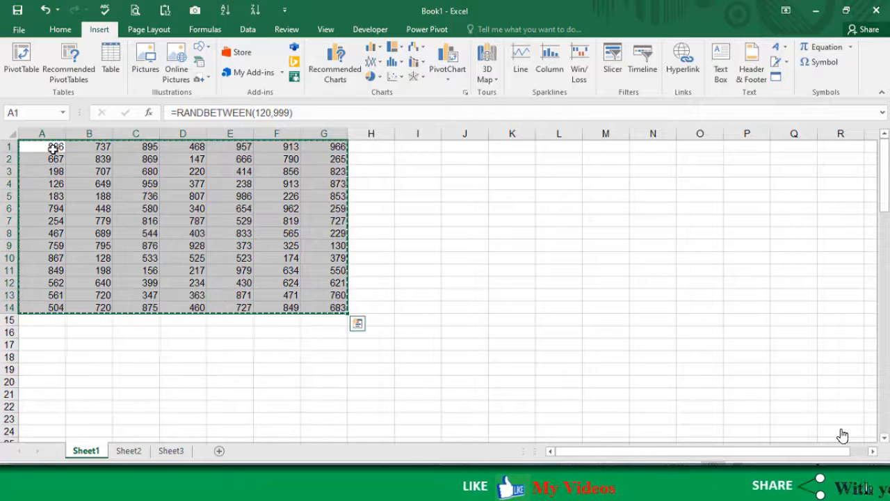
right_click(53, 149)
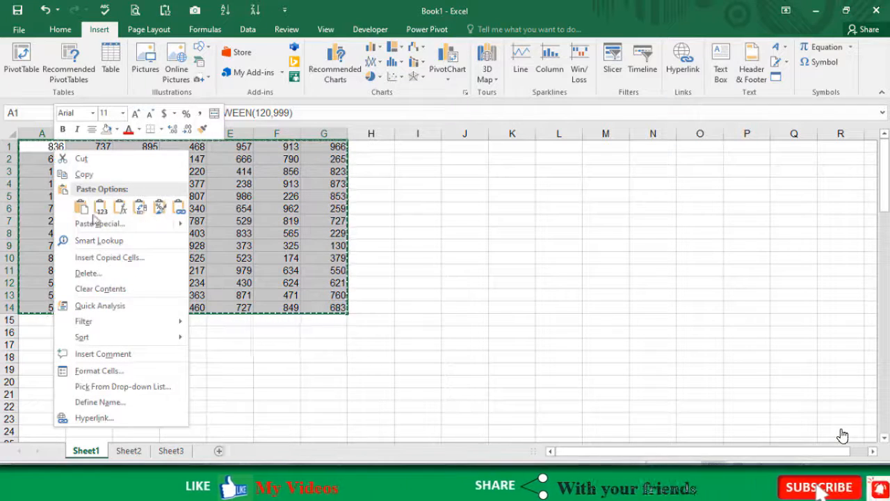
mouse_move(96, 224)
click(199, 295)
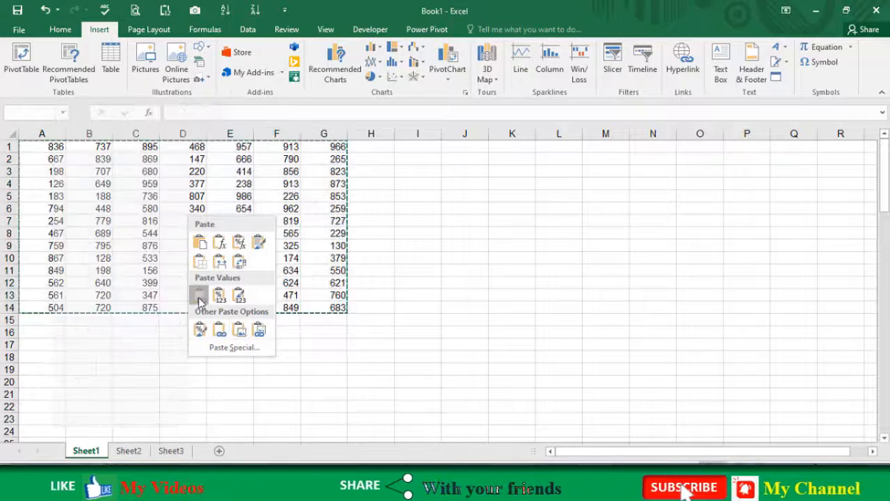
click(103, 197)
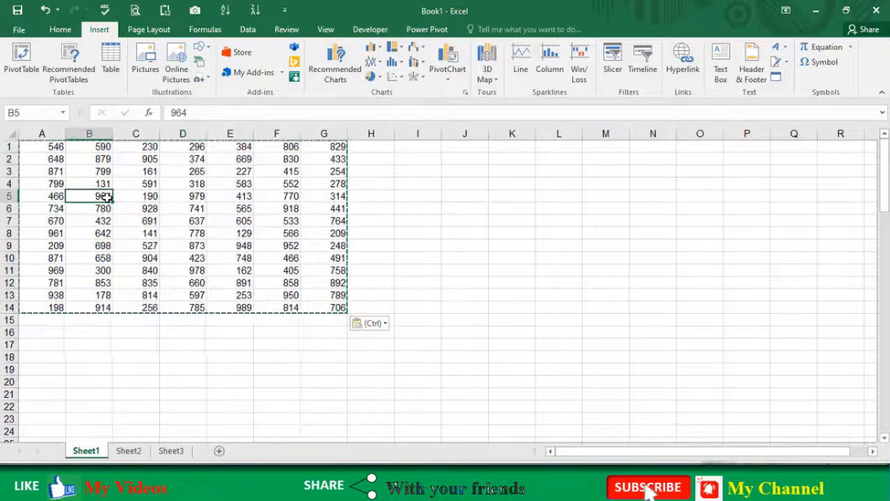
key(Escape)
Increase the height of all rows in the sheet and centre the numbers in their cells.
click(10, 137)
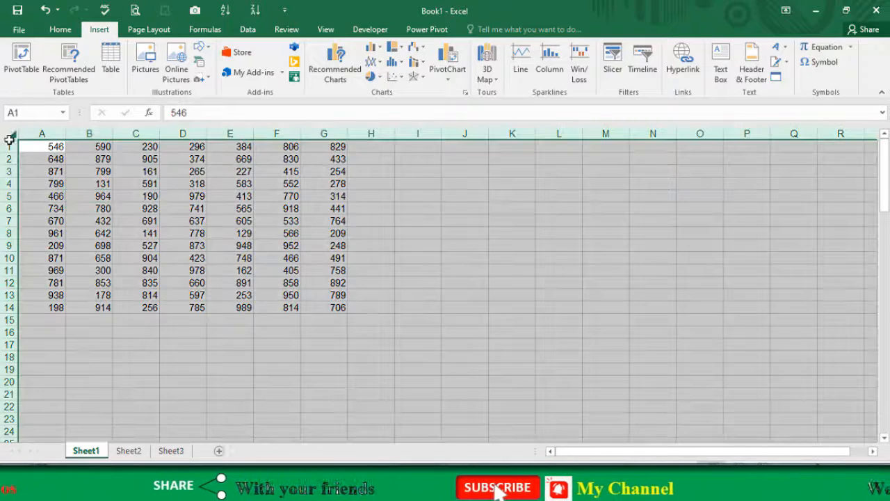
drag(11, 152, 12, 165)
Insert a line sparkline in cell H1 using the data range A1:G1.
click(372, 157)
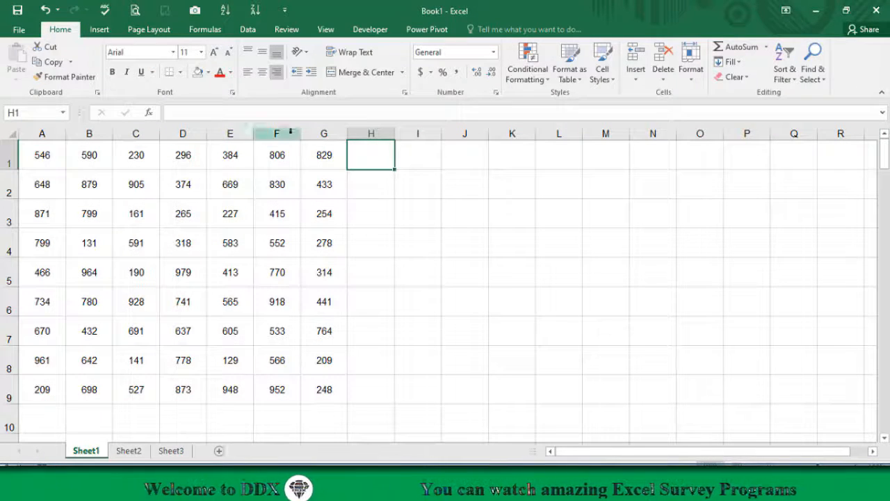
click(109, 33)
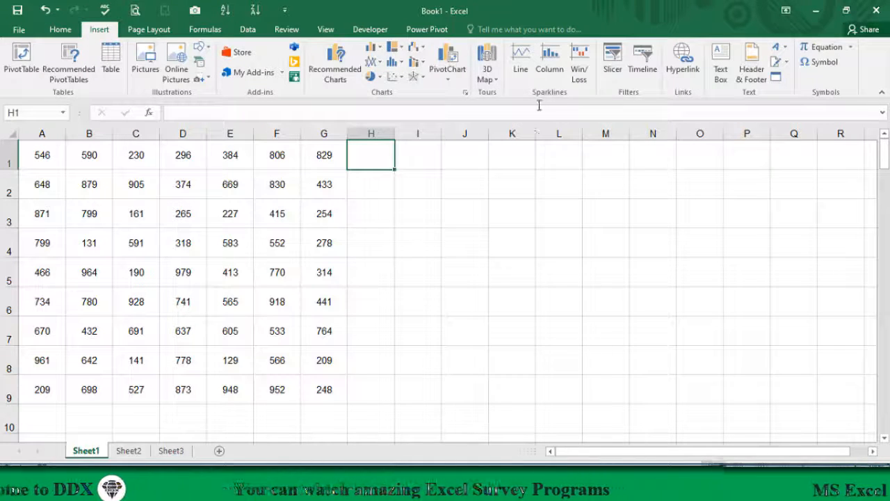
click(519, 68)
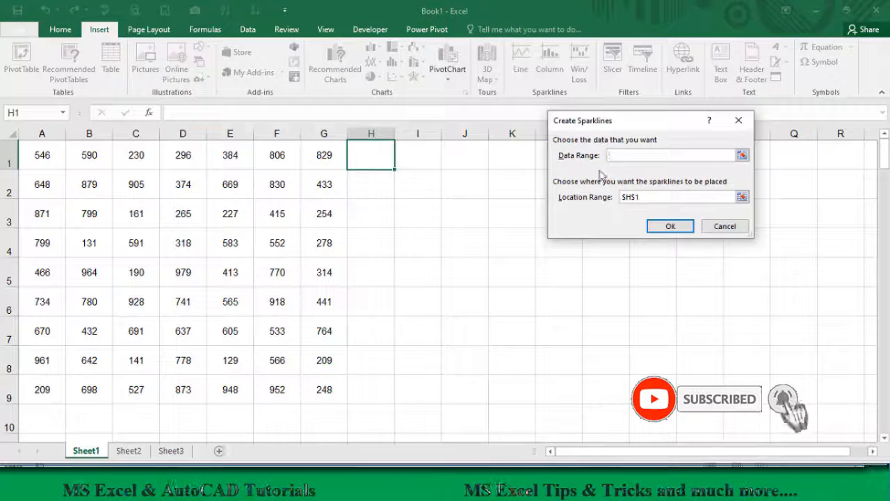
click(37, 149)
key(shift+Right)
key(shift+Right)
key(shift+Right)
key(shift+Right)
key(shift+Right)
key(shift+Right)
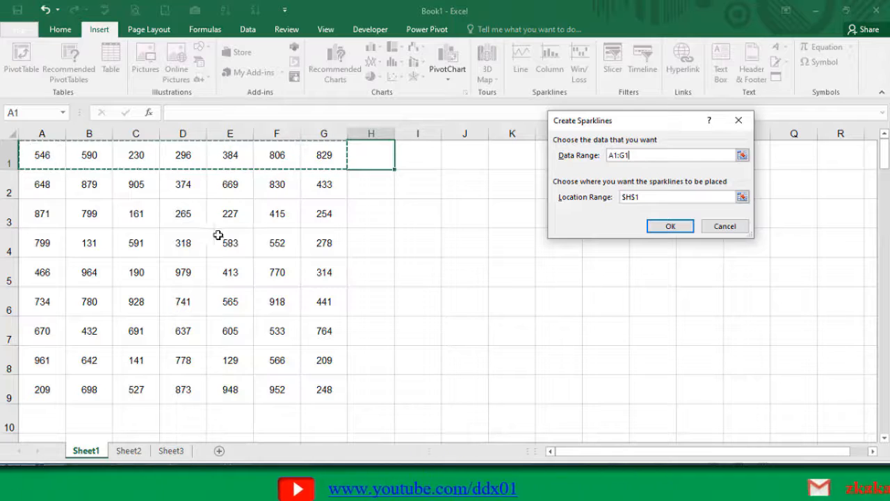
click(634, 197)
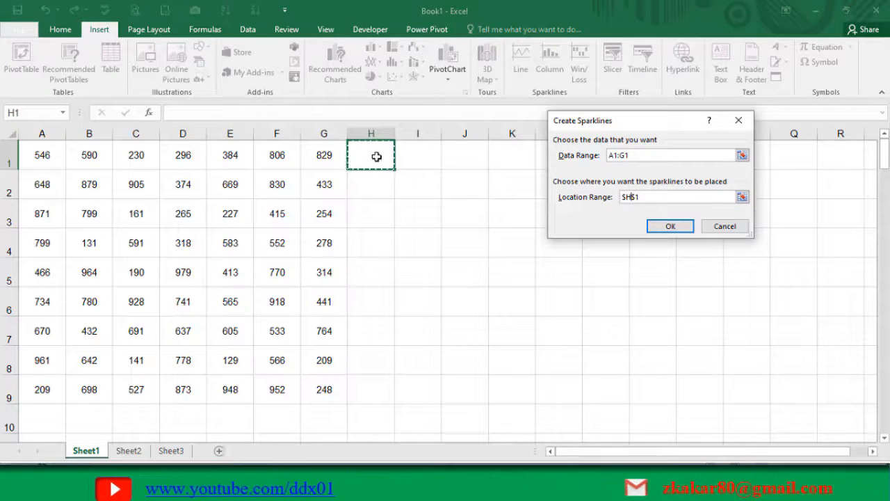
click(668, 226)
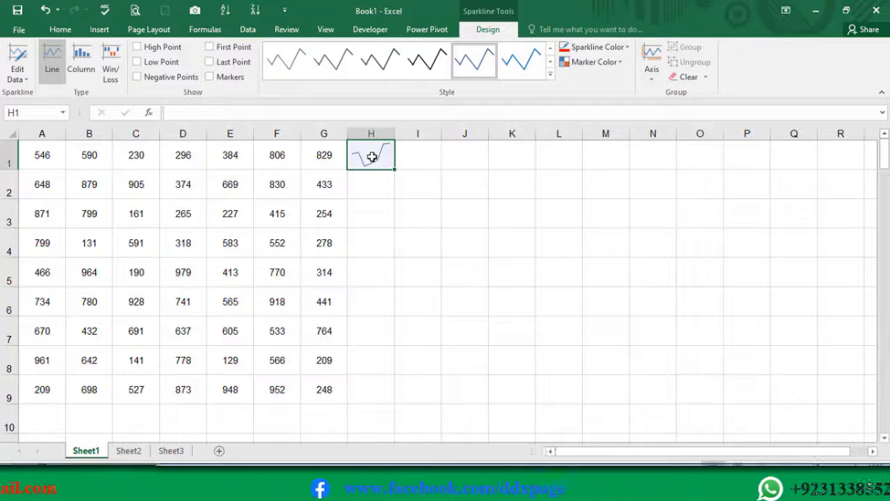
Widen column H to nearly three times its width and fill the sparkline from H1 down to H9.
drag(396, 133, 480, 133)
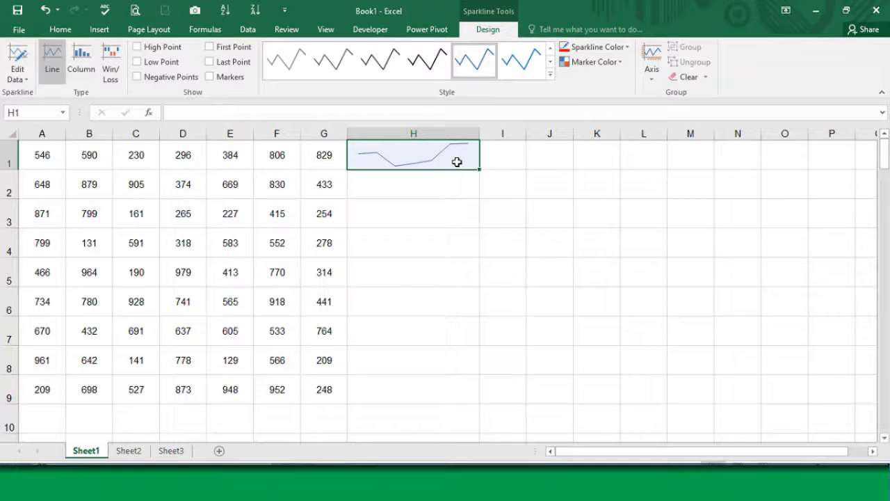
click(437, 183)
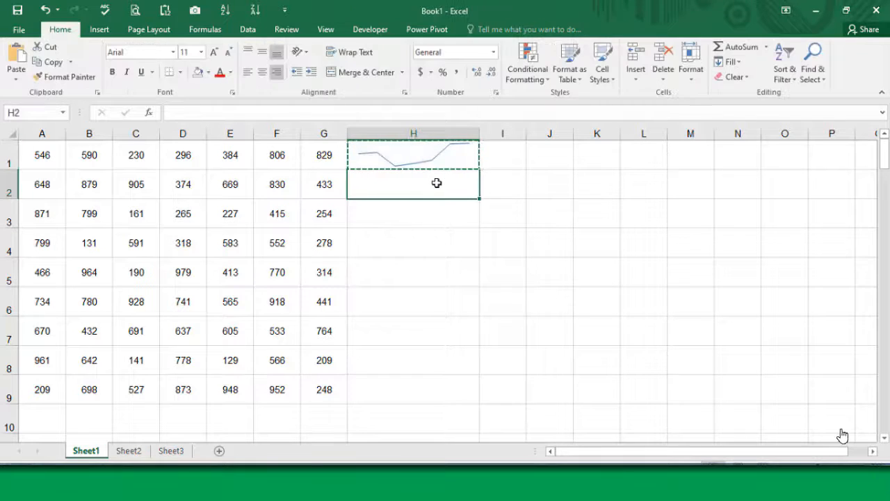
click(447, 150)
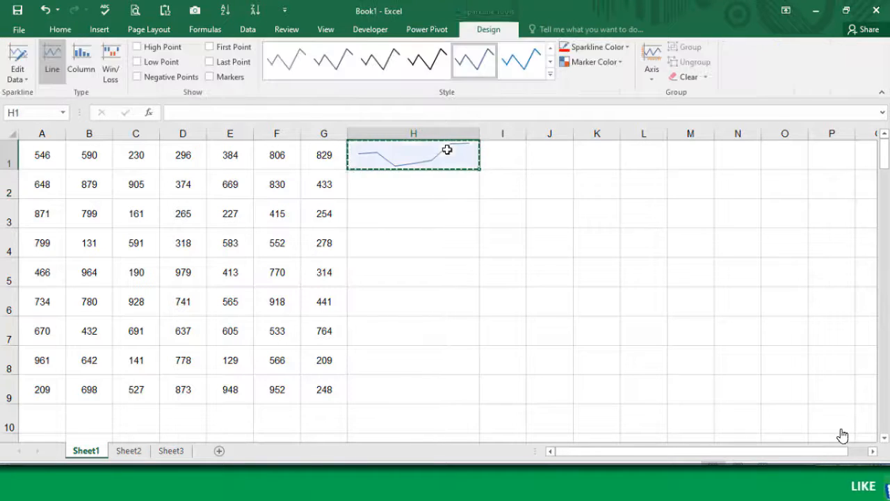
double_click(480, 169)
click(413, 263)
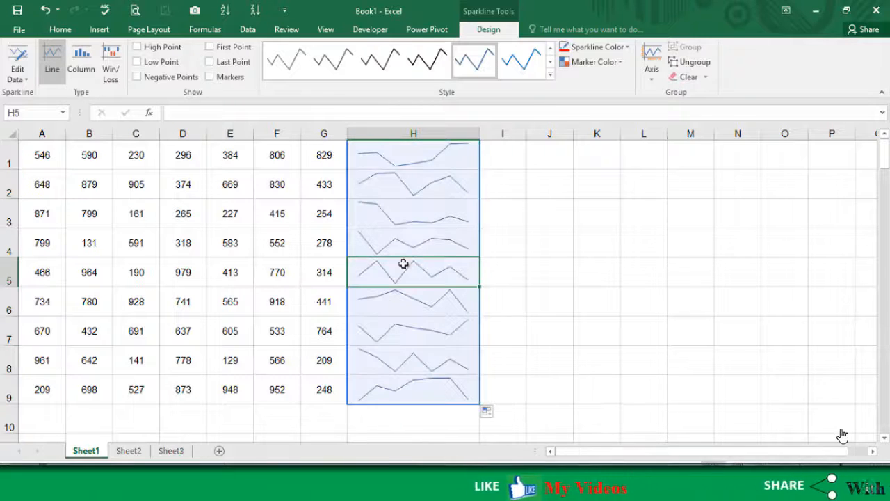
Ungroup the line sparklines in H1:H9 so each one can be formatted separately.
click(413, 153)
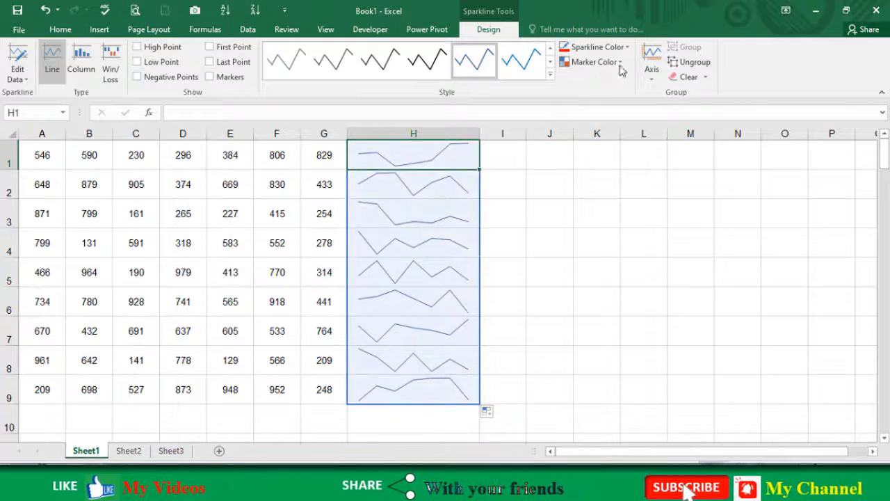
drag(425, 210, 523, 207)
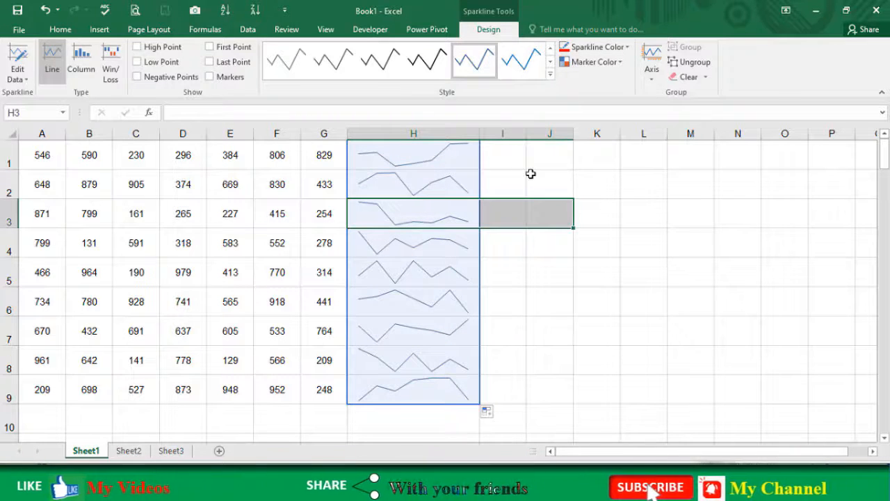
click(530, 175)
click(439, 155)
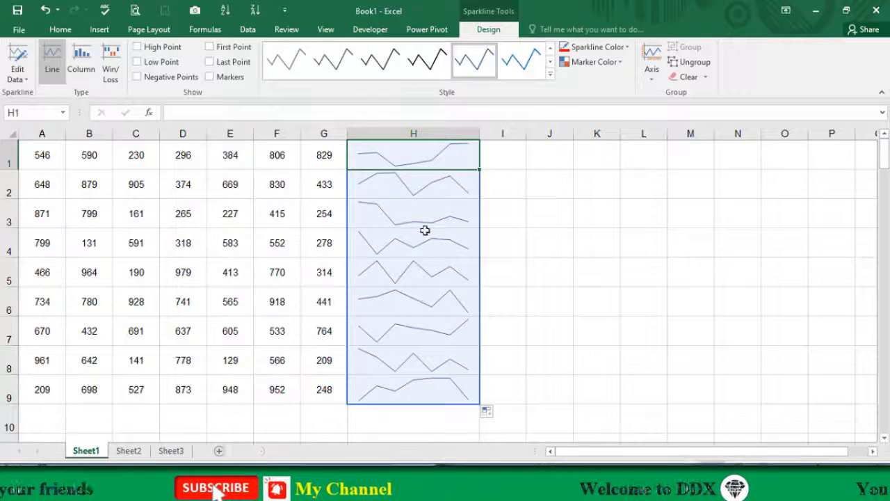
click(685, 62)
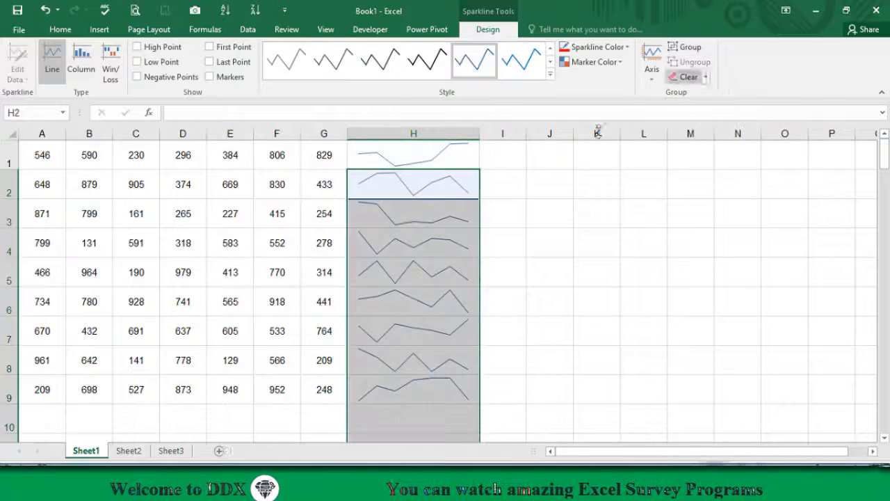
Check several sparklines in column H one by one for individual selection, ending on H1.
click(394, 252)
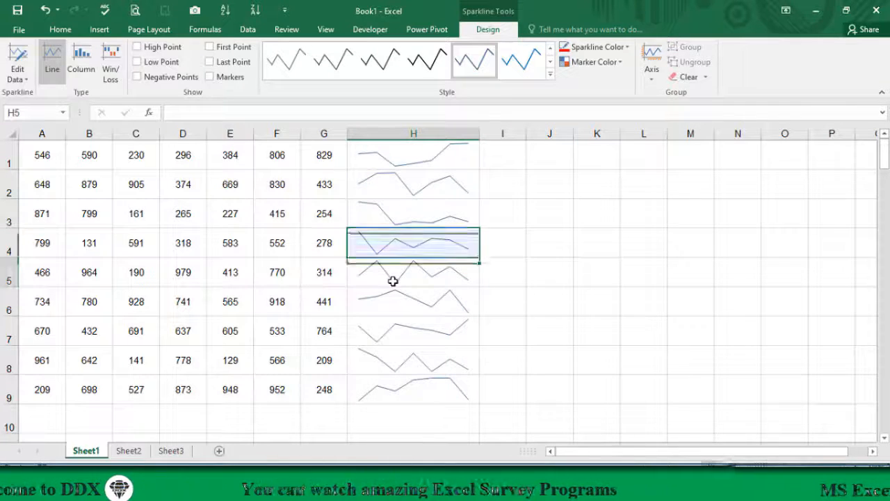
click(392, 279)
click(394, 304)
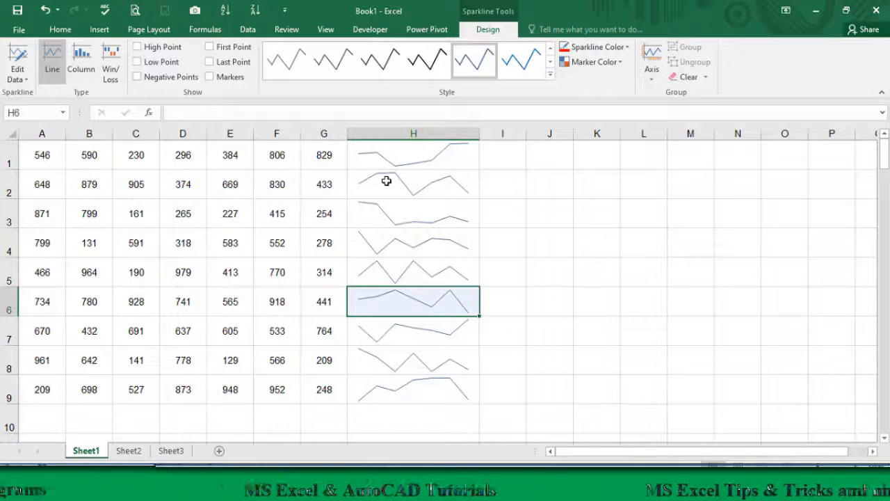
click(386, 180)
click(392, 150)
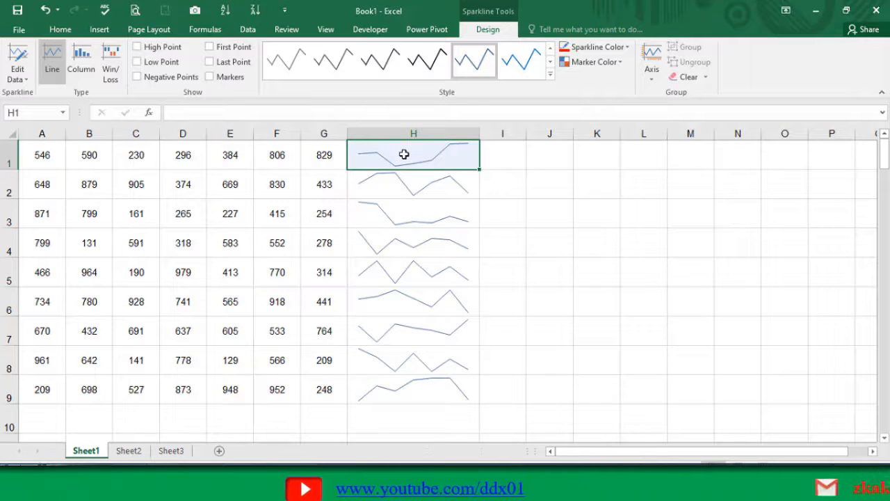
Apply the gold line style to the H1 sparkline only and select the H2 sparkline to compare.
click(550, 74)
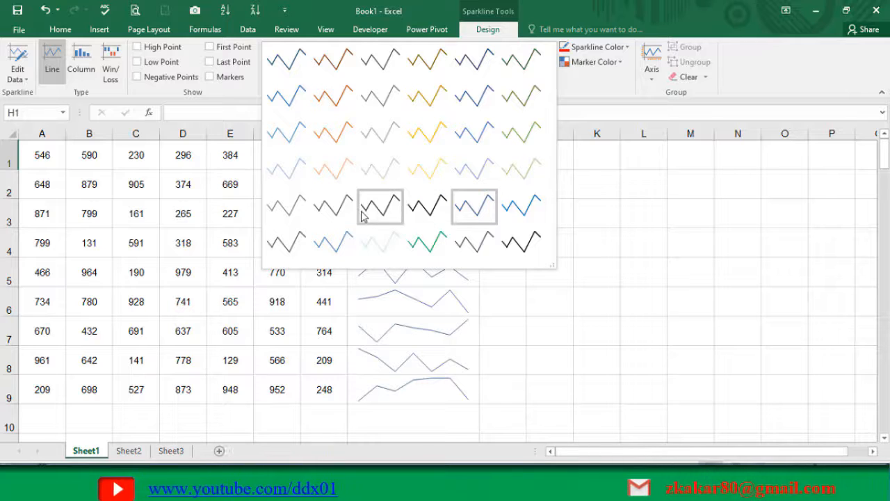
click(427, 132)
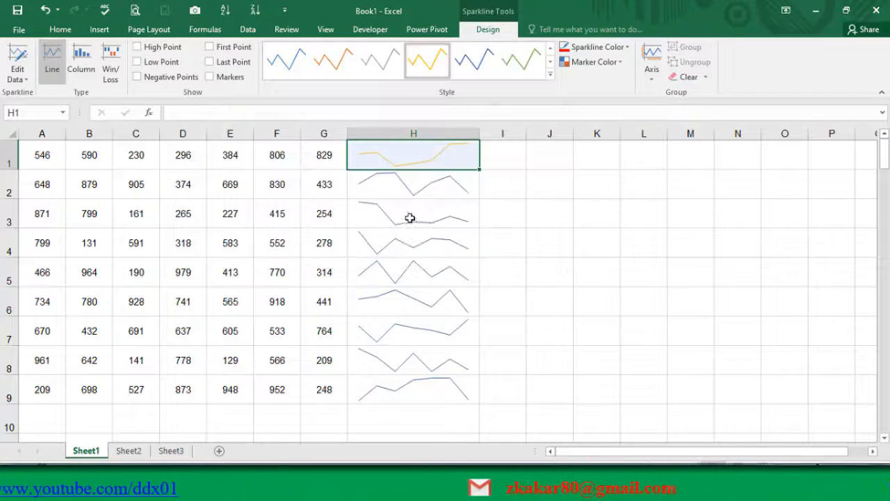
click(420, 185)
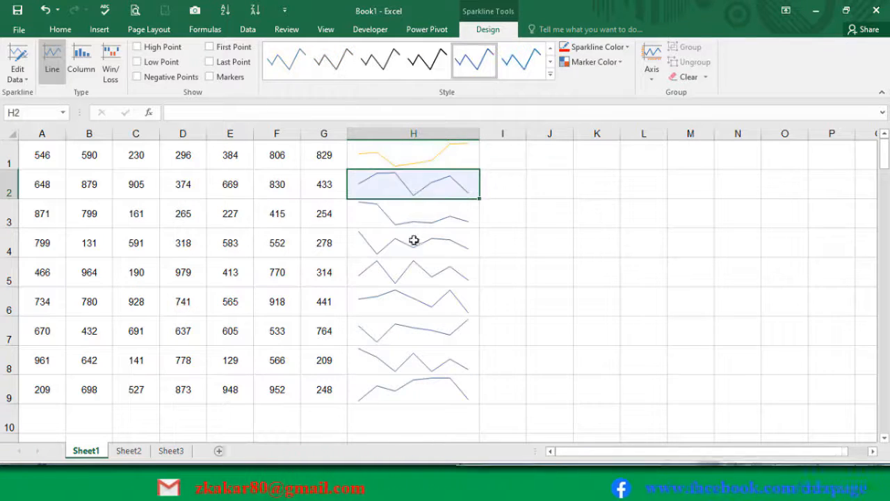
Group the sparklines in H1:H9 so they share the same formatting.
click(420, 154)
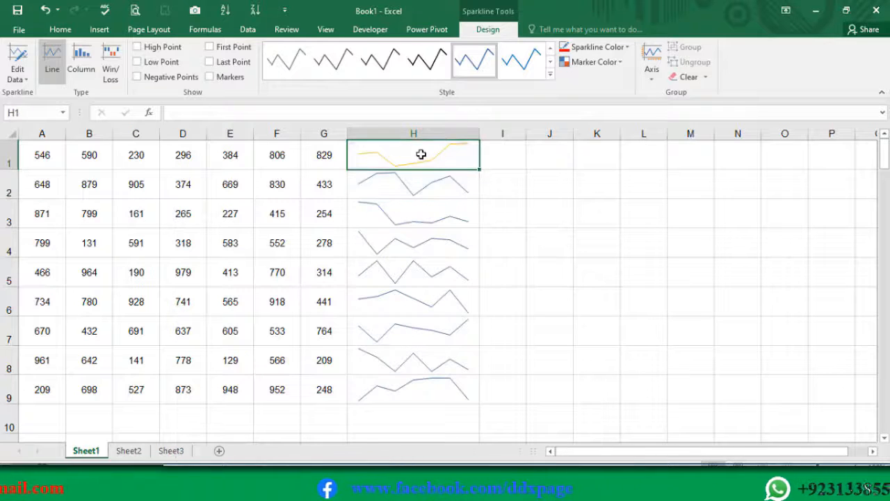
key(ctrl+shift+Down)
click(685, 47)
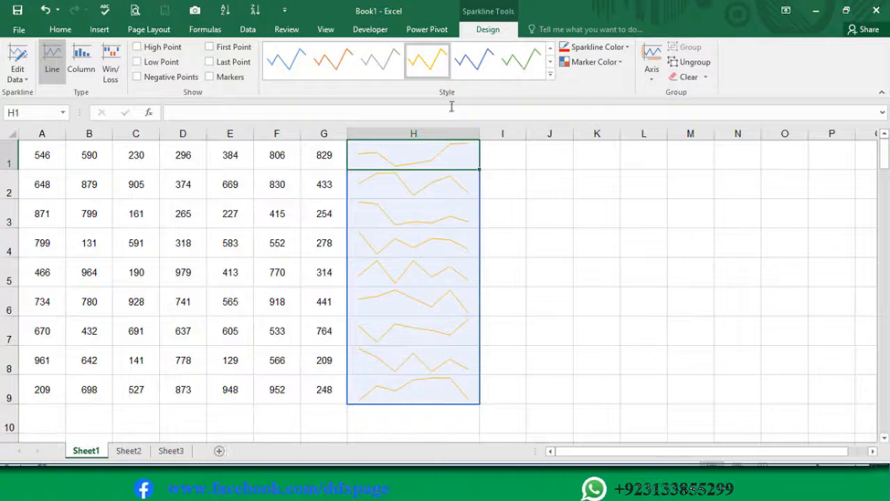
Try a blue and an orange line style on the grouped sparklines in H1:H9.
click(473, 64)
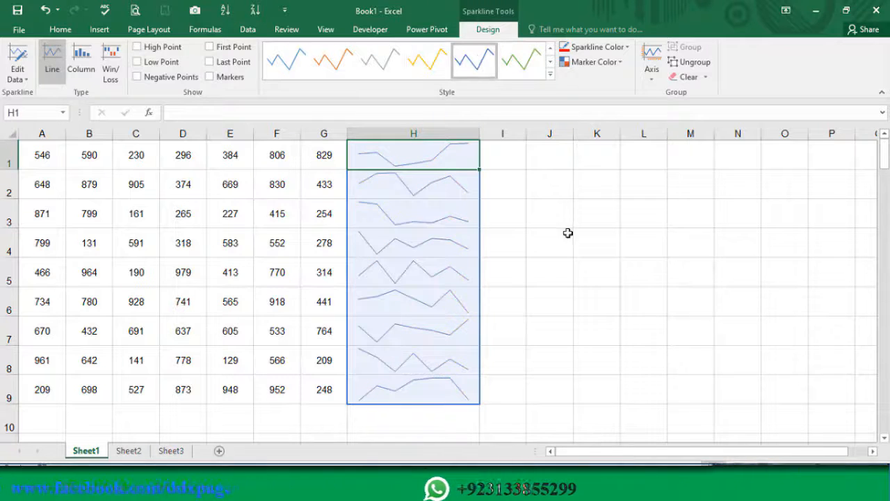
click(550, 75)
click(333, 131)
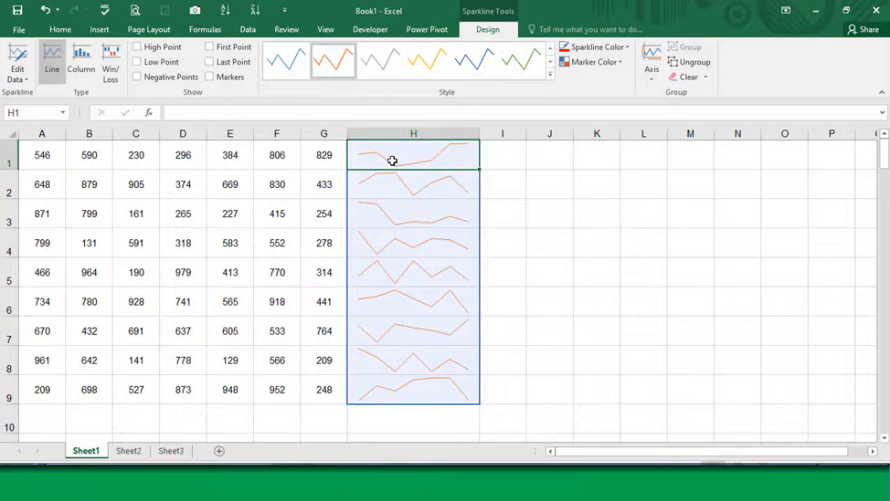
Set the line color of the grouped sparklines to standard yellow, and change it to standard red.
click(629, 49)
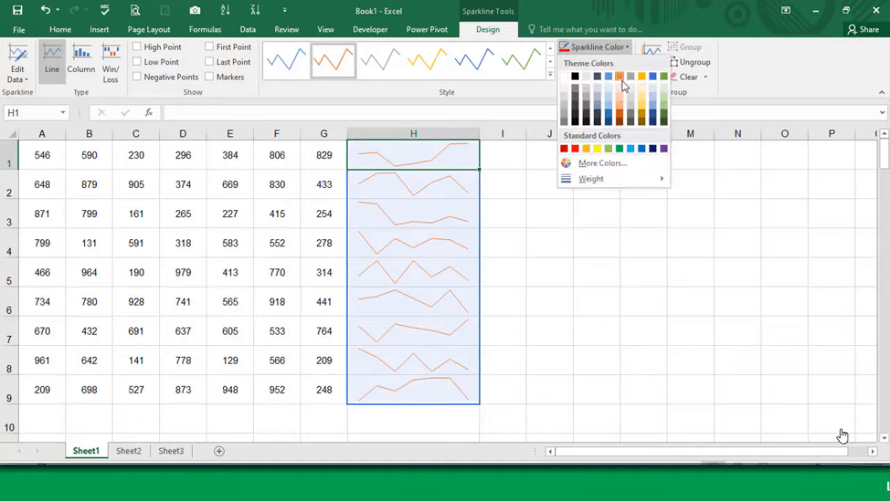
click(597, 149)
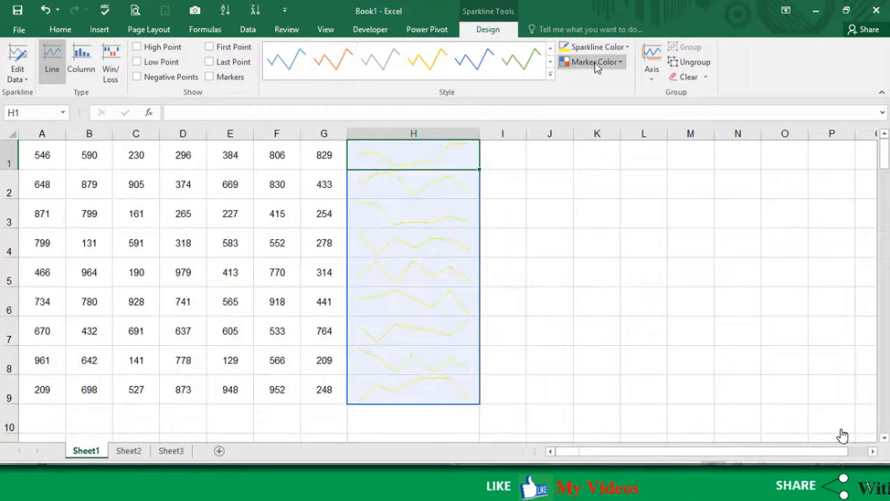
click(625, 48)
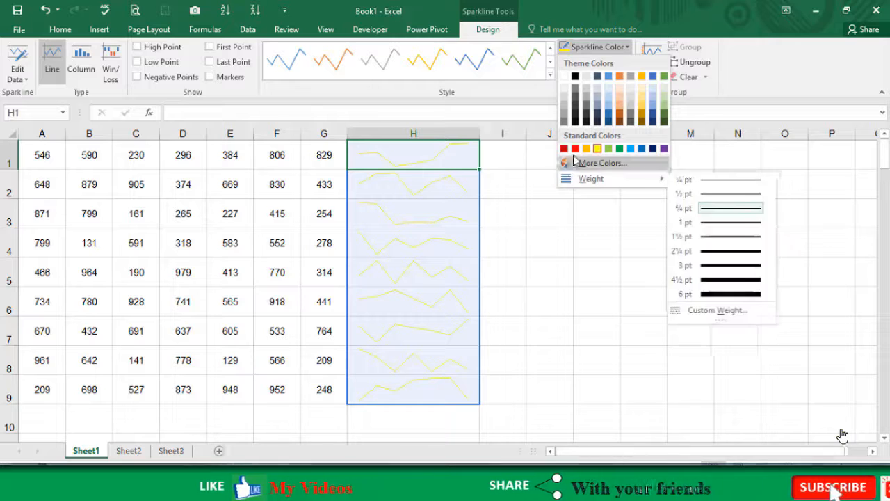
click(575, 148)
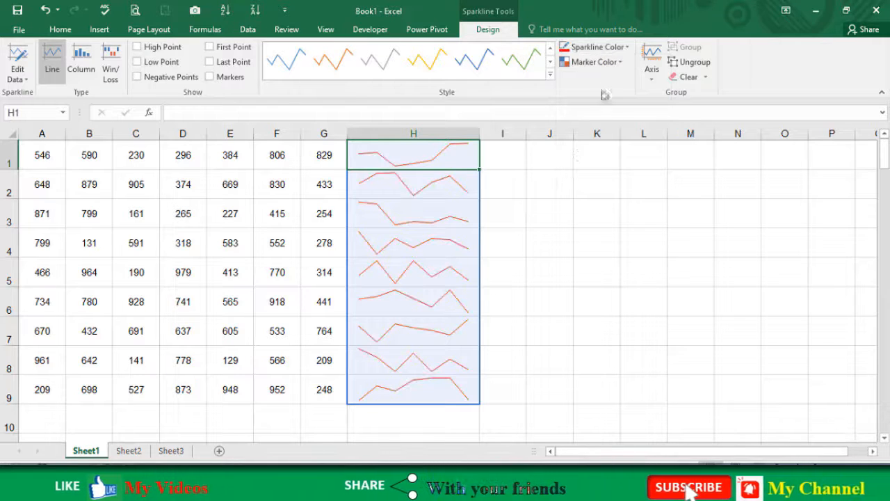
Set the line weight of the grouped sparklines to 2¼ pt and show their high points and markers.
click(626, 48)
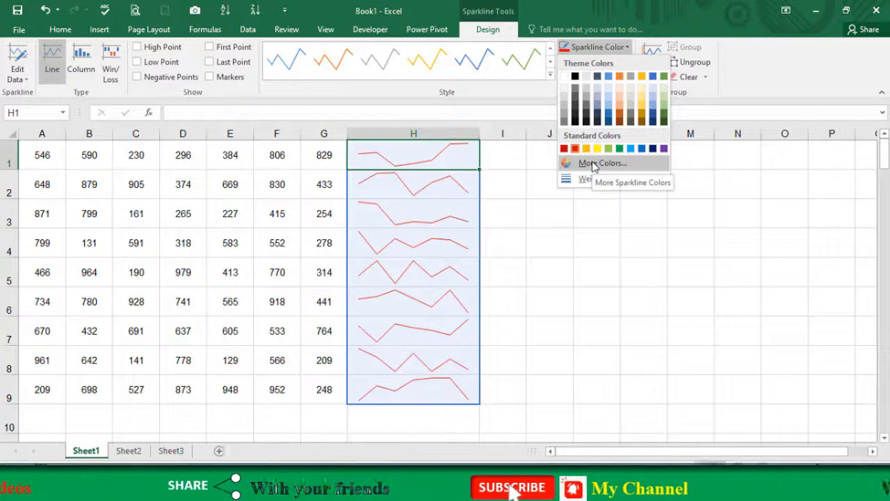
mouse_move(590, 182)
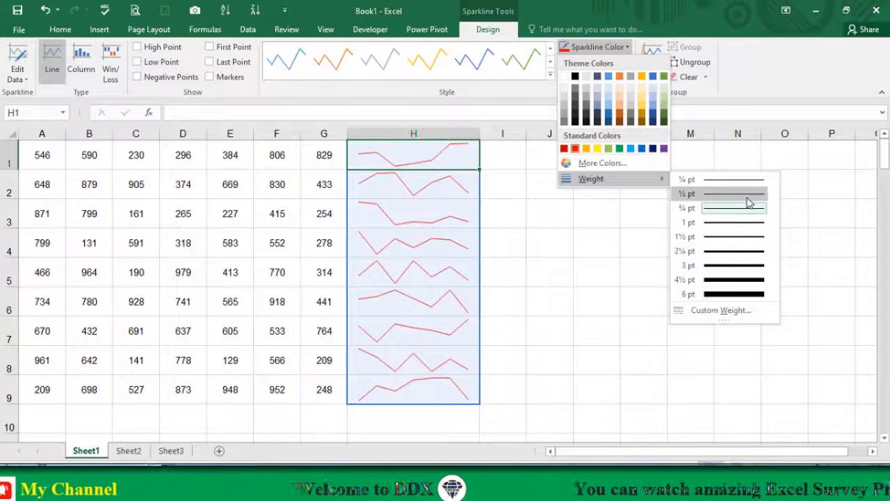
click(735, 252)
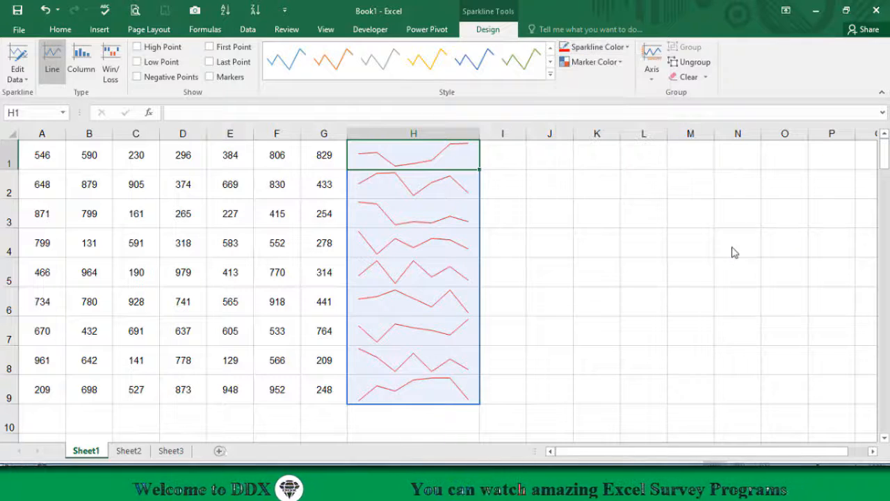
click(415, 223)
click(417, 160)
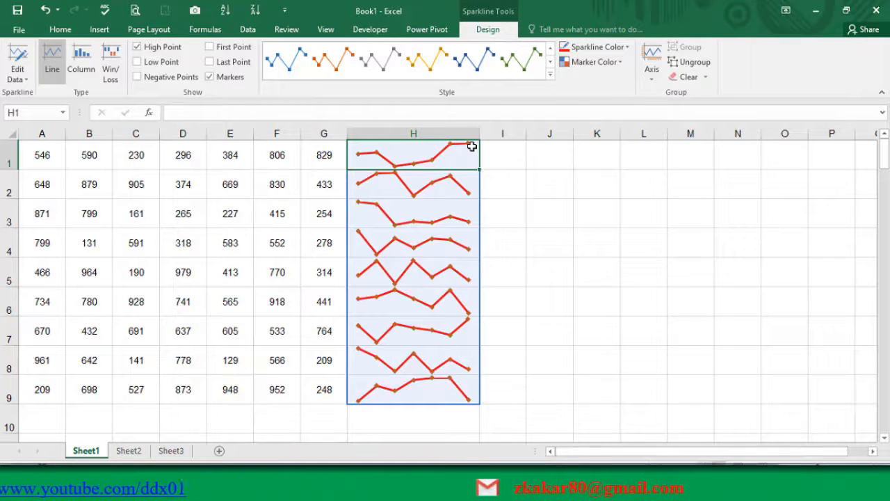
Set the high point marker color of the sparklines in H1:H9 to yellow and deselect them.
click(618, 63)
mouse_move(615, 110)
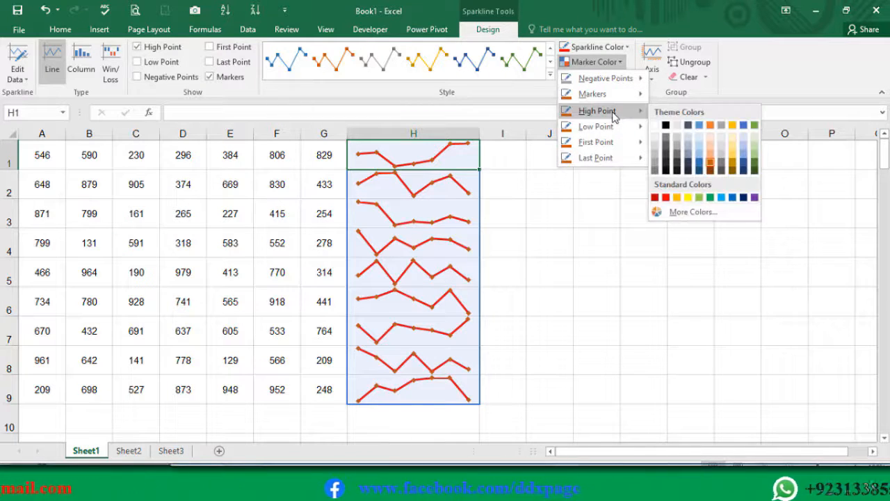
click(689, 198)
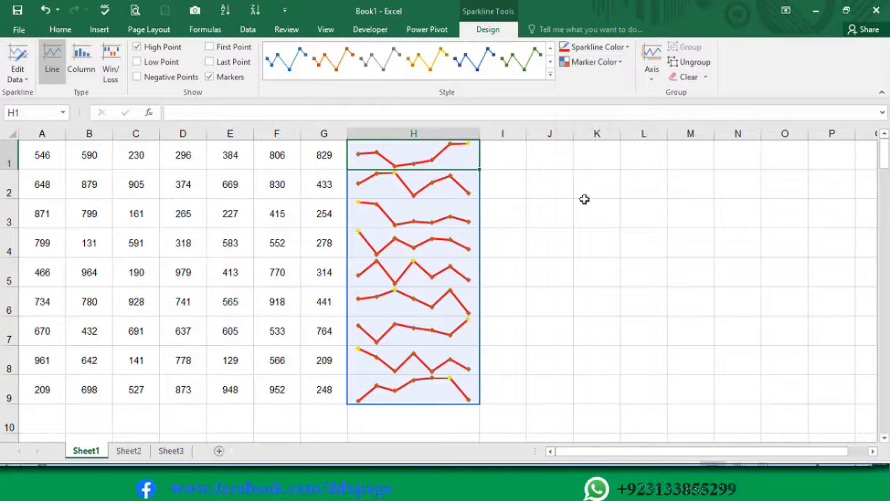
click(537, 203)
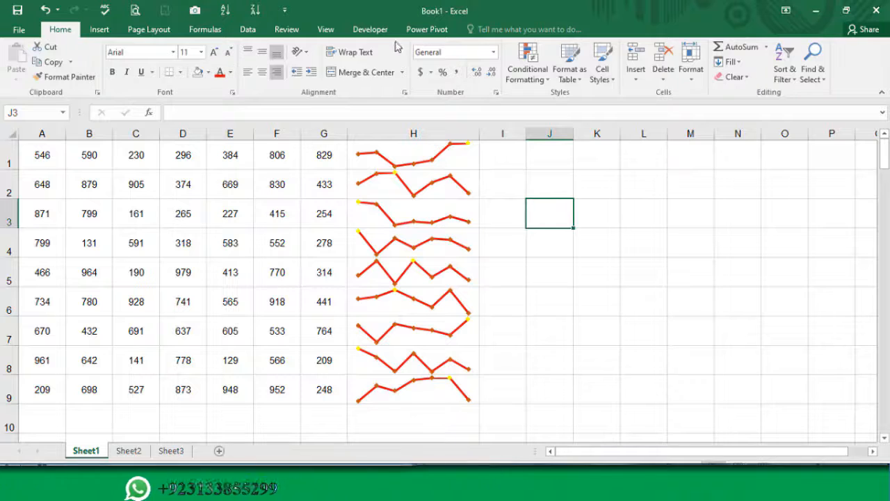
Show the low points on the grouped sparklines in column H and apply the dark gold style with markers.
click(406, 157)
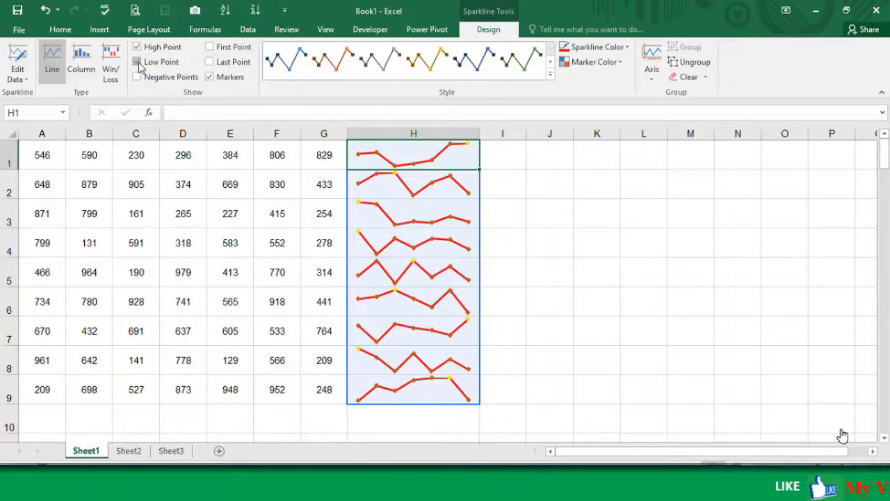
click(439, 67)
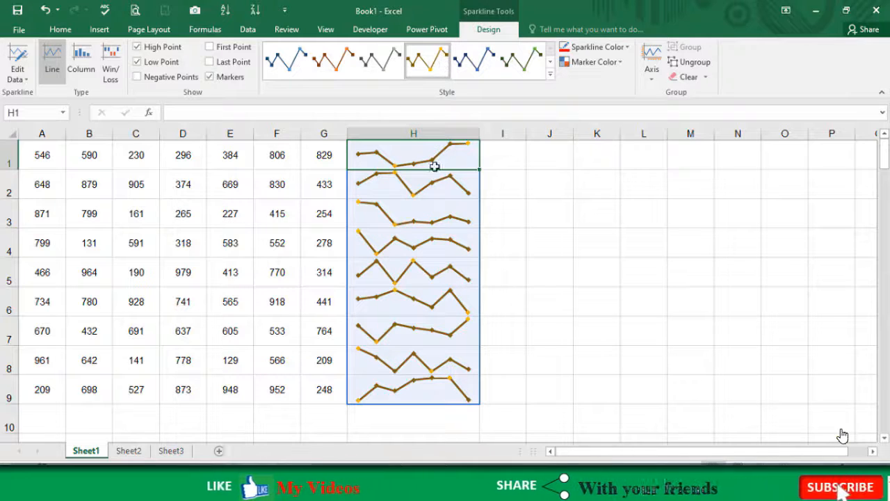
Turn off the low and high point highlighting on the grouped sparklines and turn on negative points.
click(386, 215)
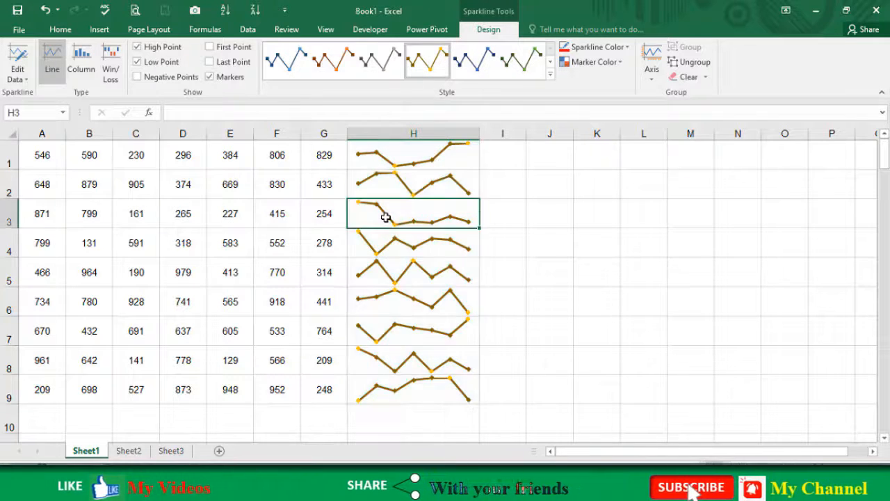
click(383, 272)
click(373, 161)
click(138, 64)
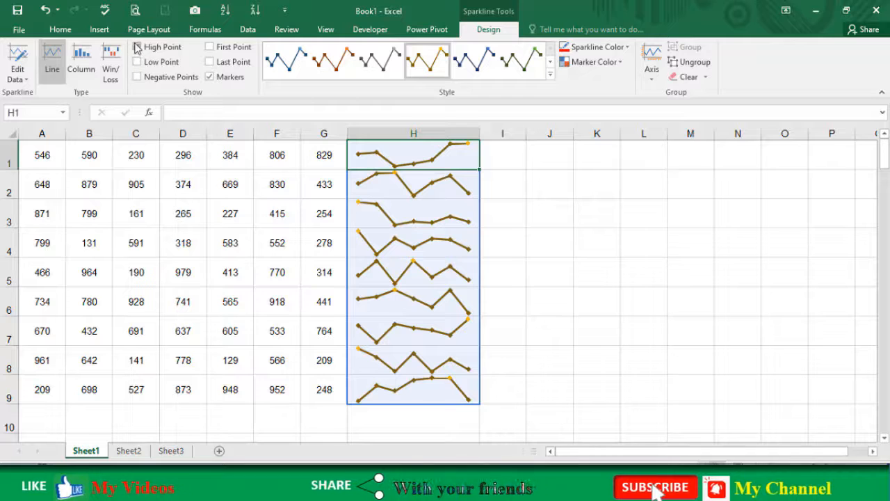
click(136, 48)
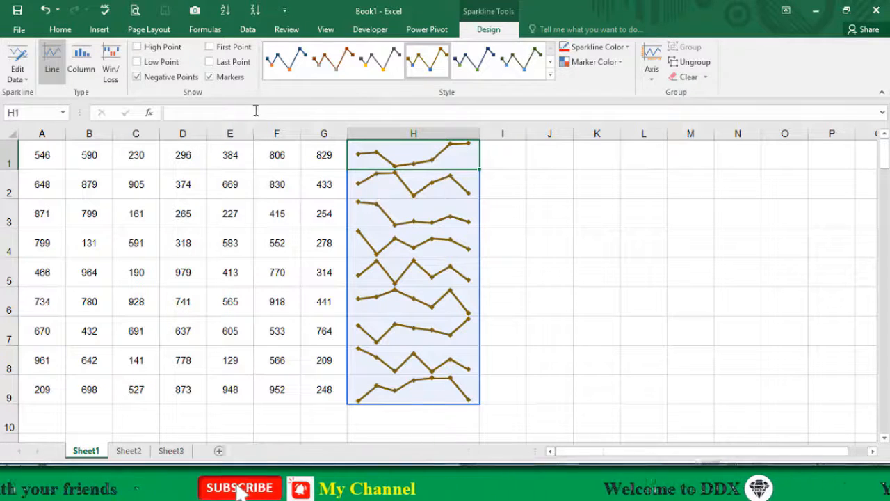
Enter two negative values in row 2 of the data: -632 in F2 and -100 in C2.
click(273, 189)
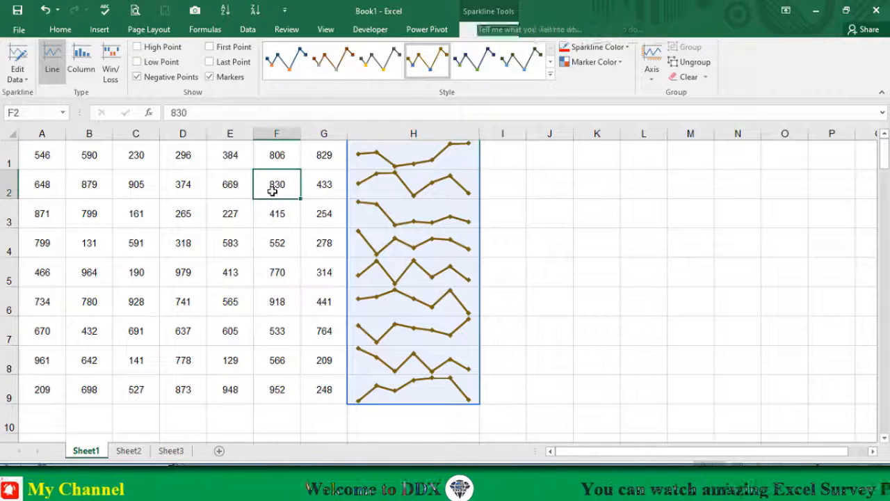
text(-)
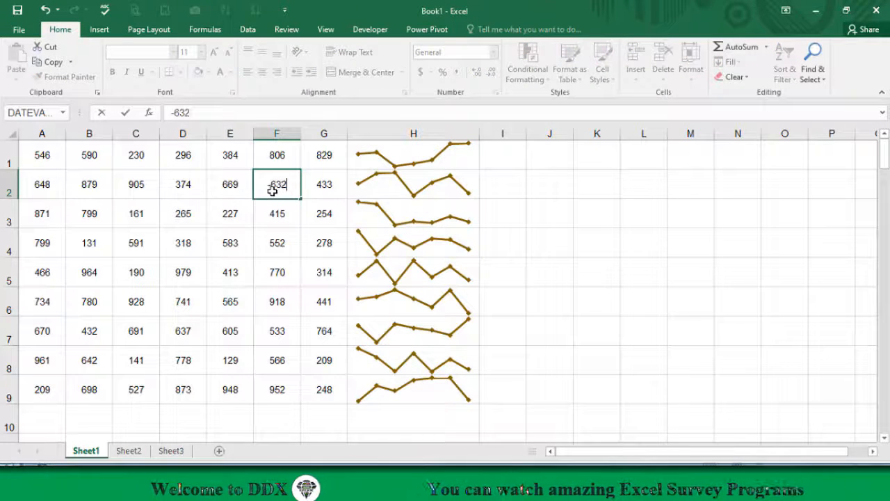
text(632)
key(Return)
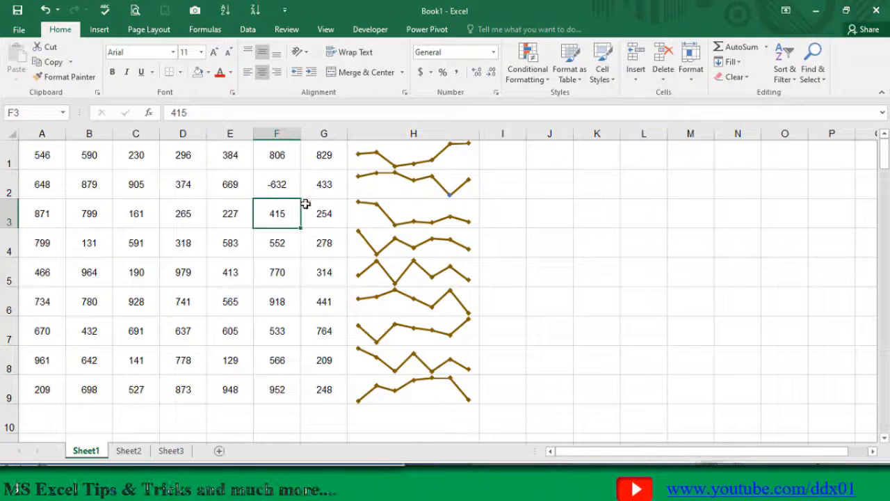
click(129, 188)
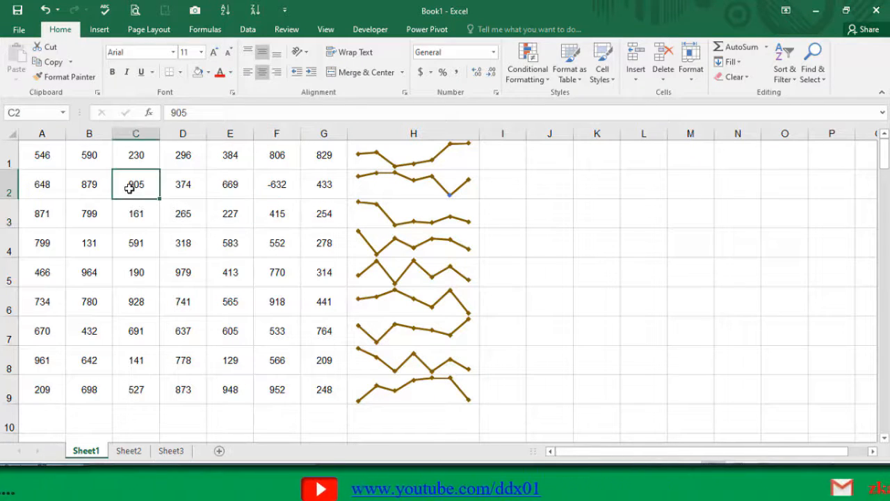
text(-)
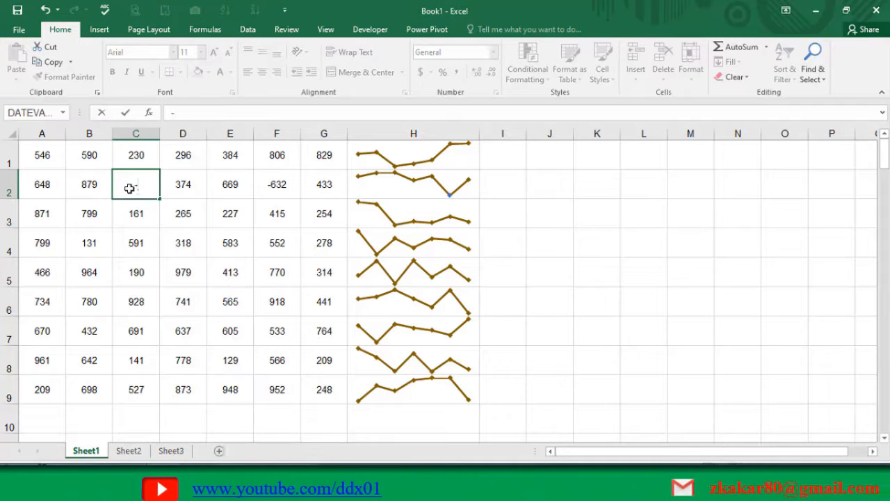
text(100)
key(Return)
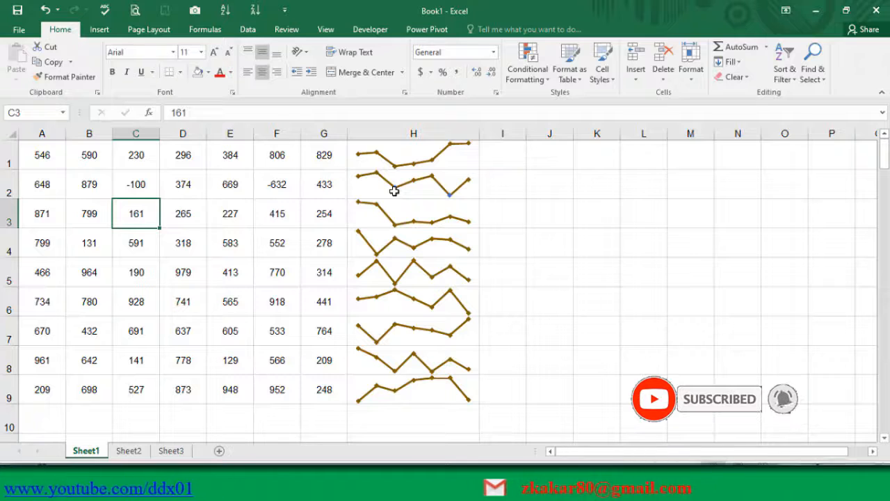
Turn off negative point highlighting on the grouped sparklines in column H and highlight their first points.
click(402, 151)
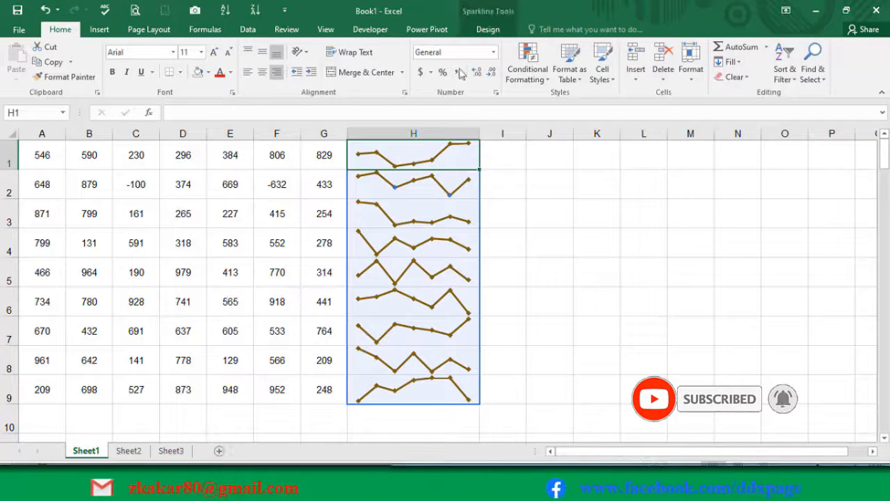
click(473, 31)
click(137, 76)
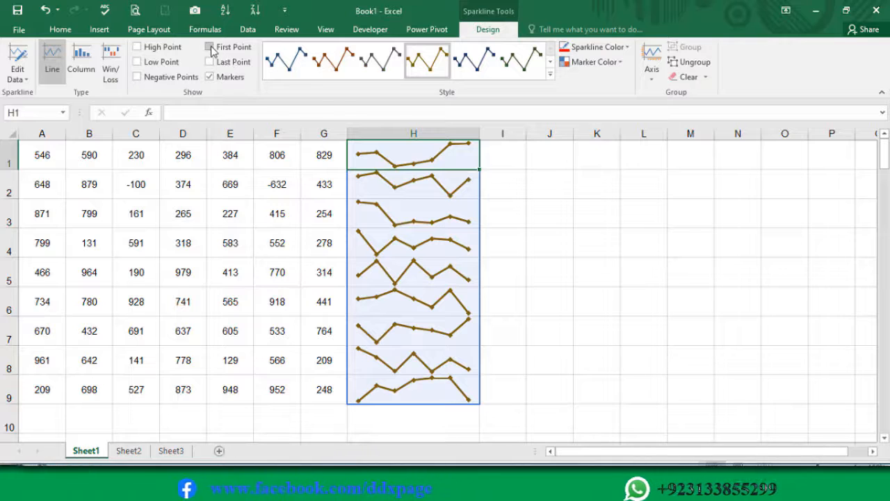
click(211, 48)
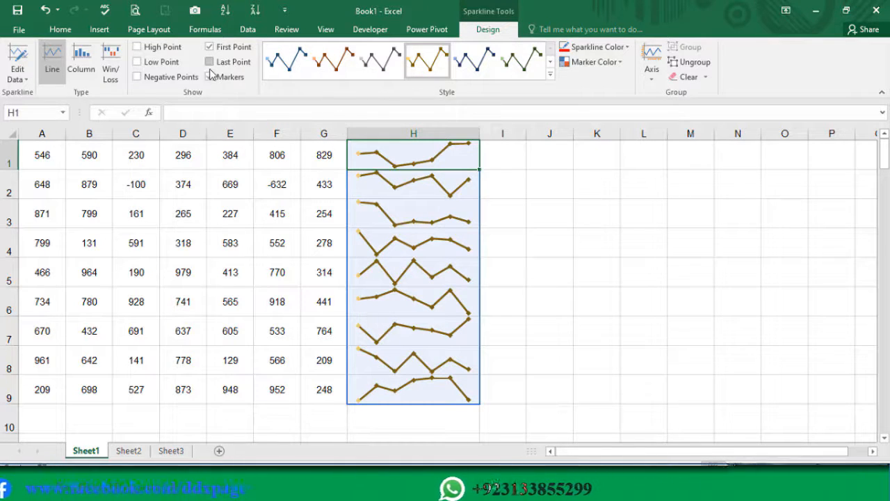
Highlight the last points of the sparklines instead of the first points, and turn off the markers.
click(210, 61)
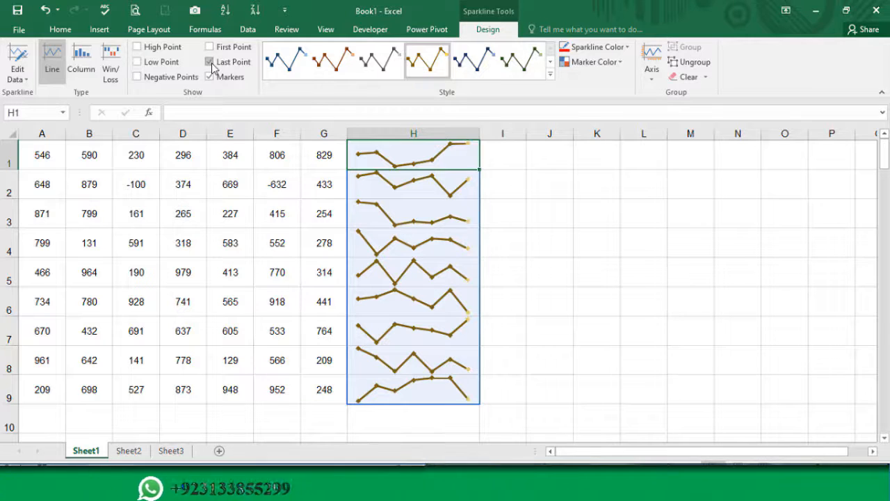
click(210, 47)
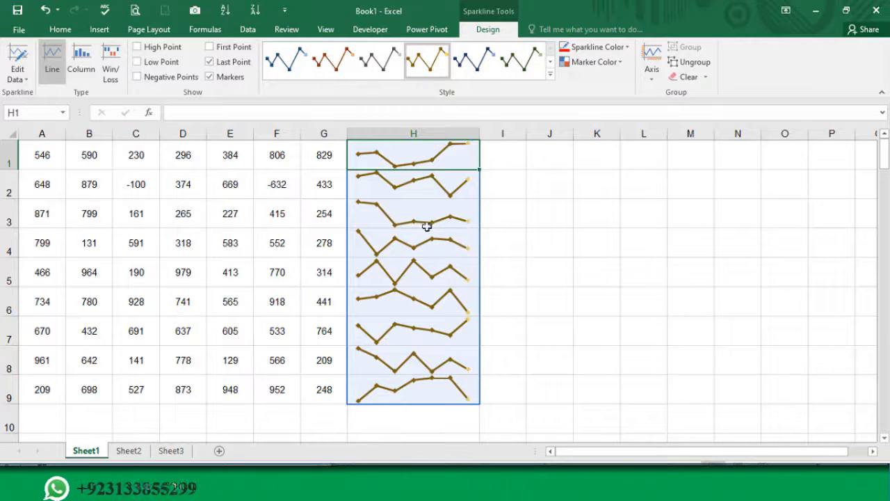
click(210, 77)
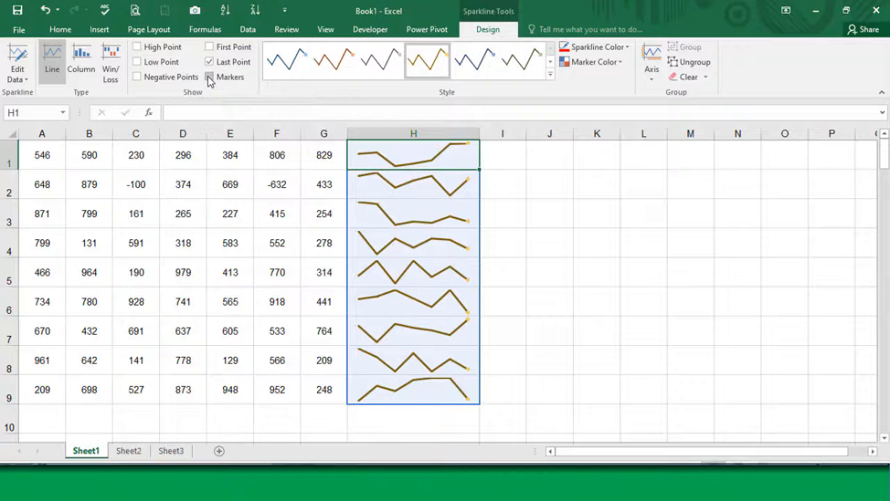
Turn the markers back on for the grouped sparklines, and review the group's data range and location range without changing them.
click(210, 78)
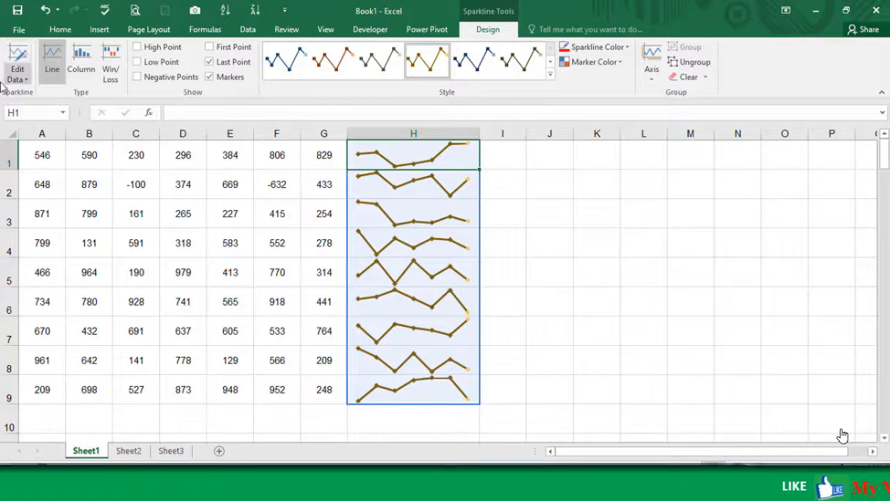
click(23, 72)
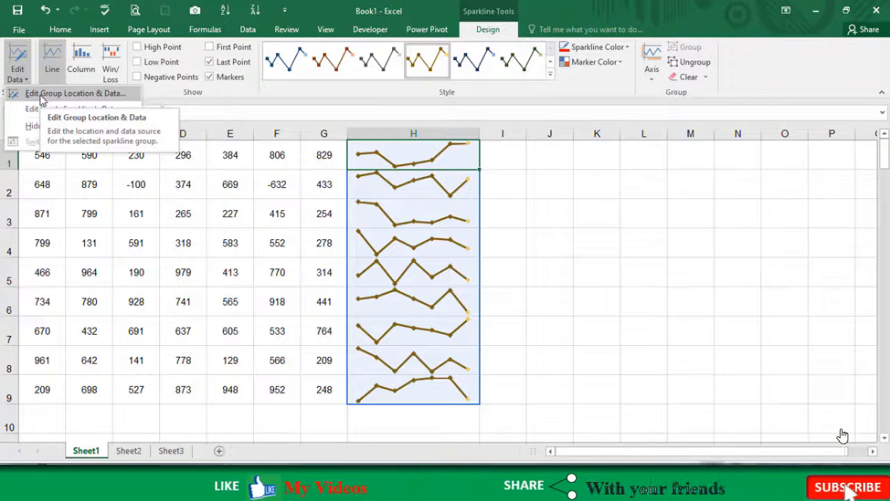
click(41, 95)
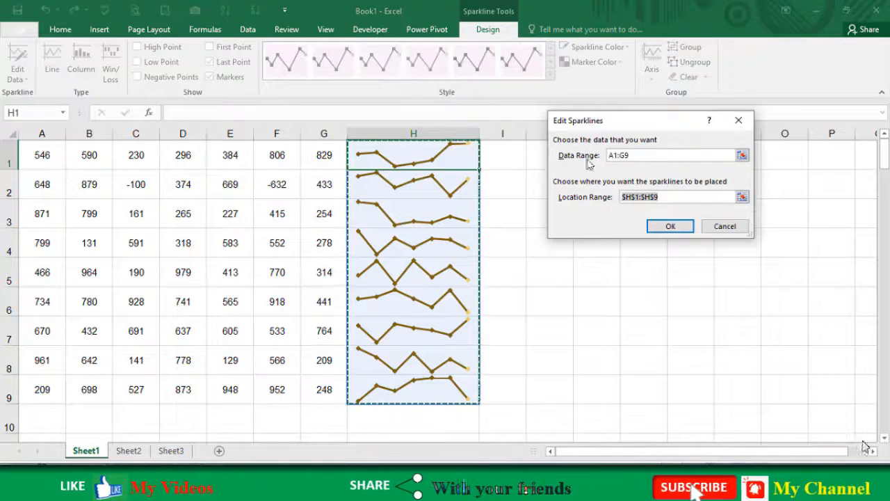
click(620, 154)
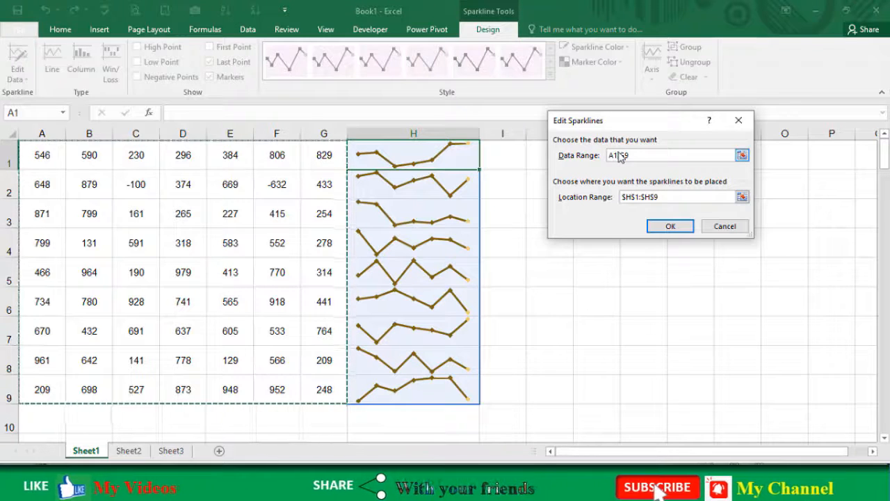
click(596, 197)
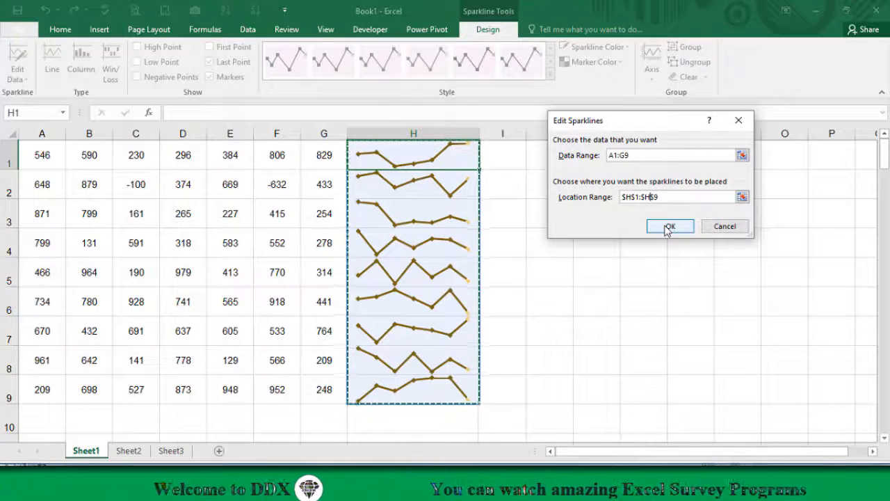
click(666, 228)
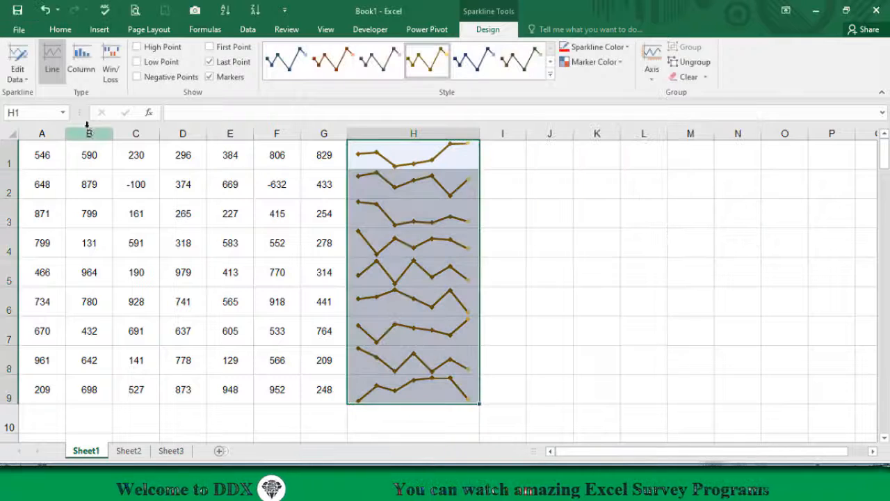
Ungroup the sparklines in H1:H9 and select only the sparkline in H1.
click(18, 76)
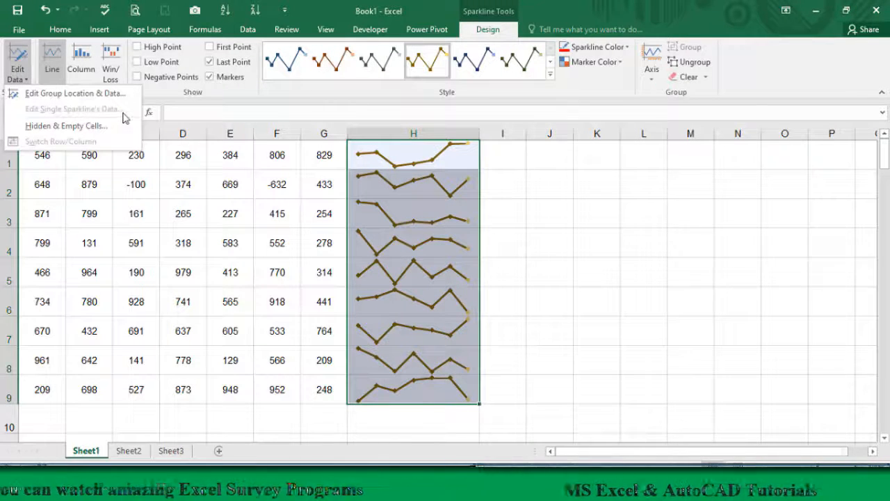
click(409, 160)
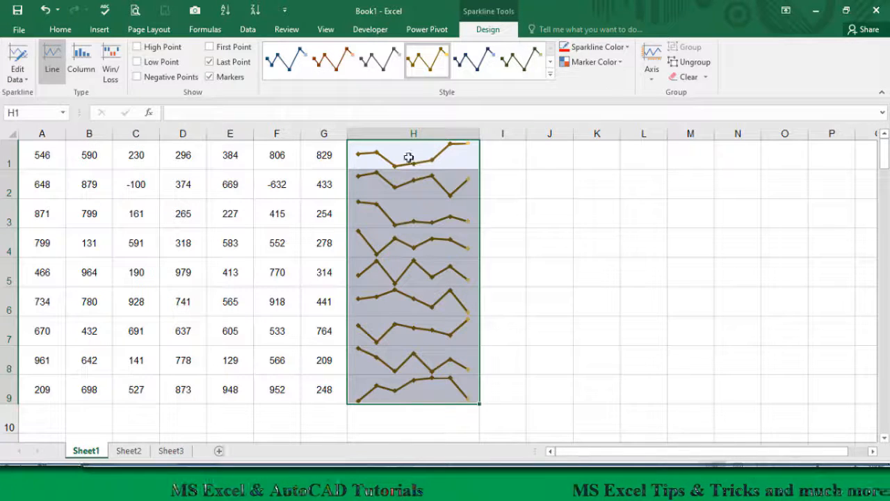
click(695, 63)
click(457, 160)
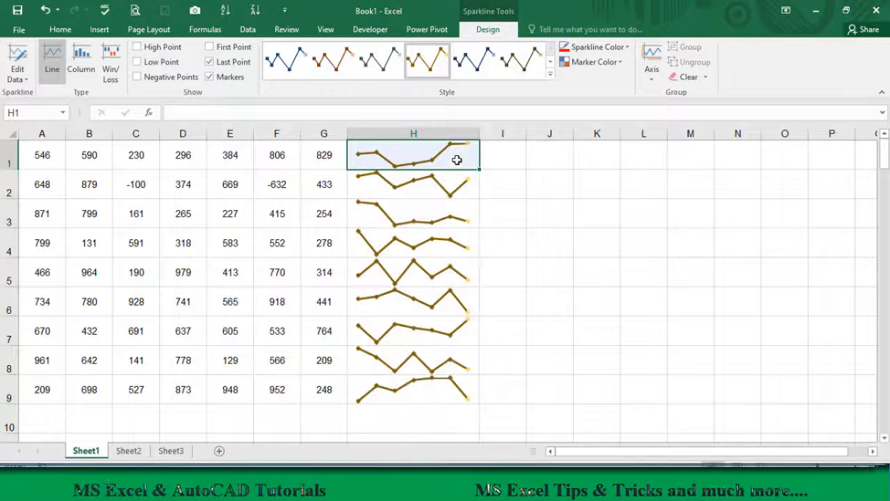
Review the source data range of the single sparkline in H1 and keep it as A1:G1.
click(21, 78)
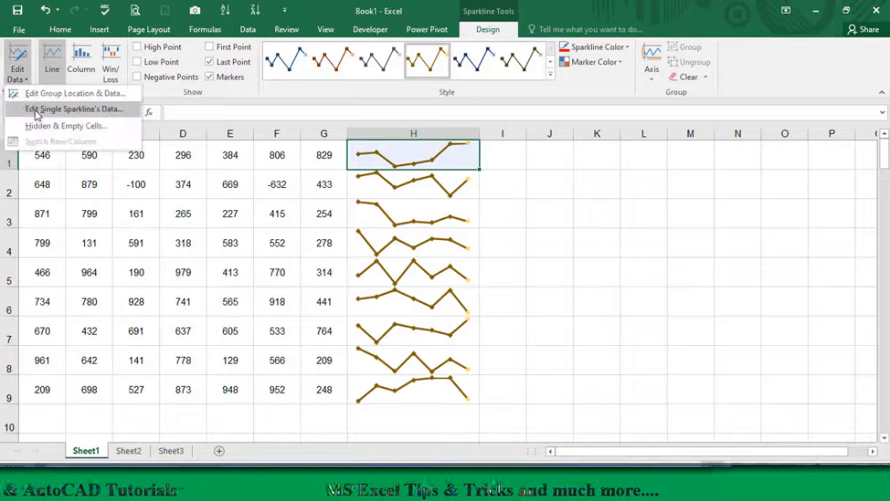
click(74, 109)
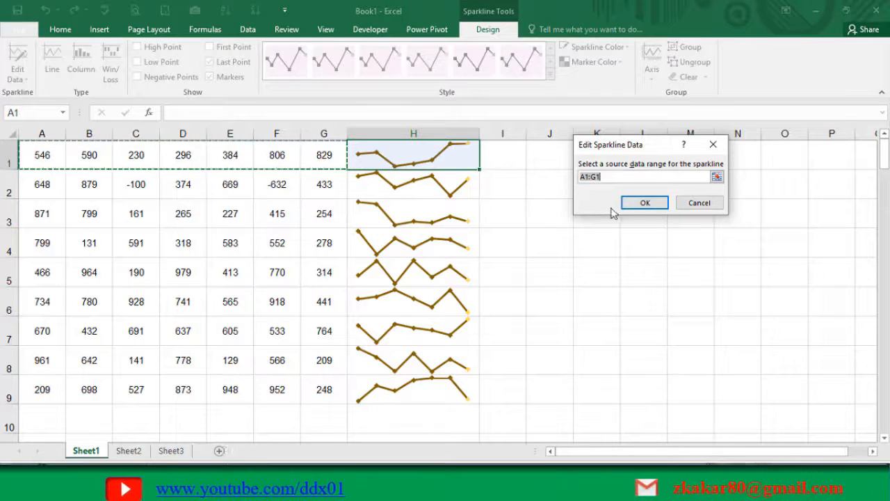
click(645, 204)
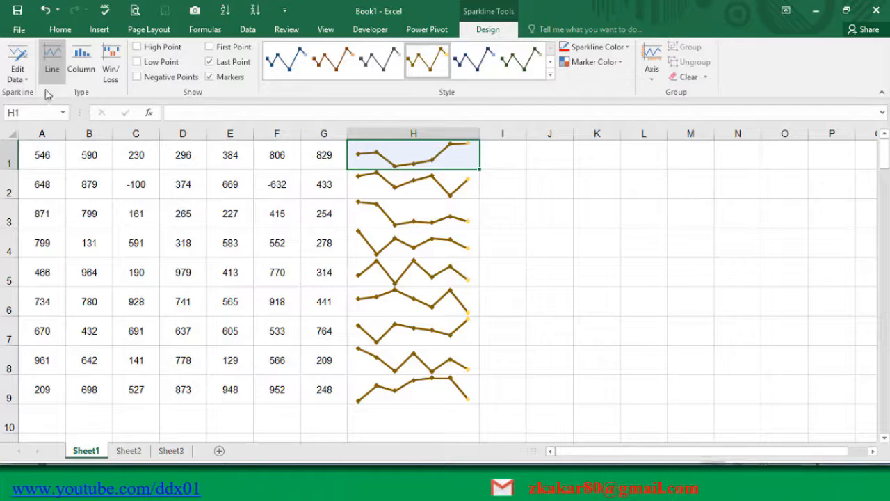
Set the H1 sparkline's hidden and empty cell settings to show empty cells as gaps.
click(24, 79)
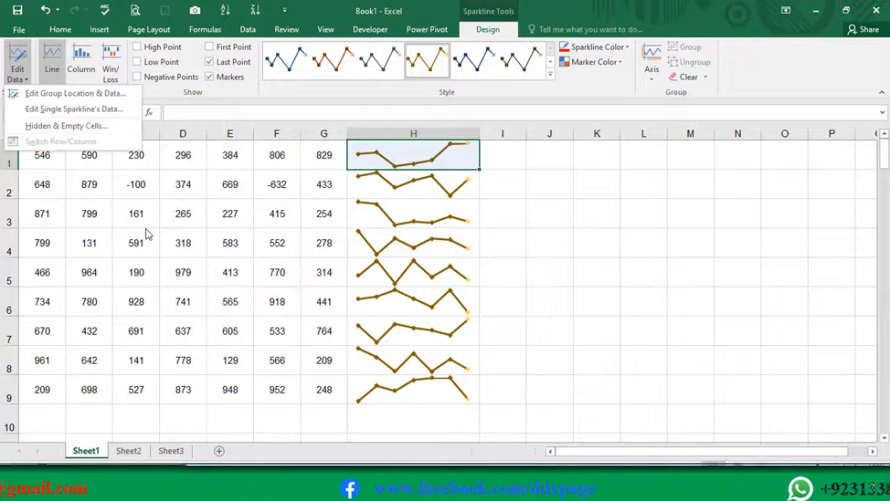
click(169, 216)
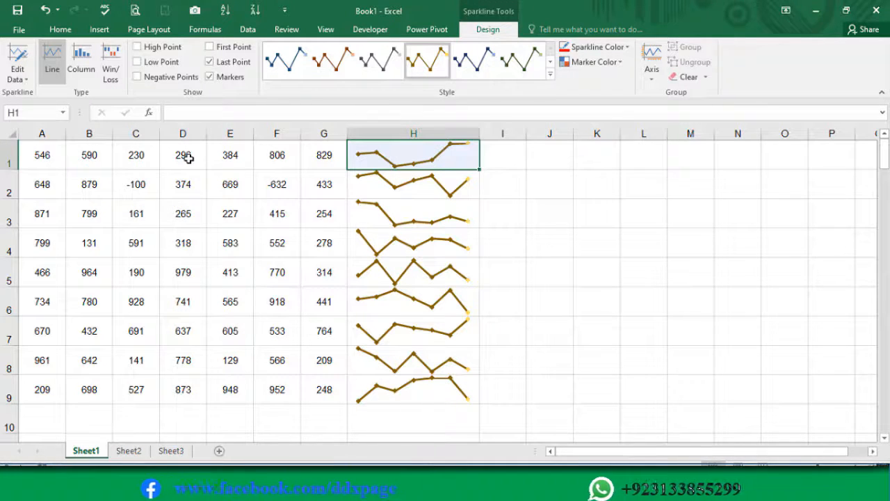
click(17, 78)
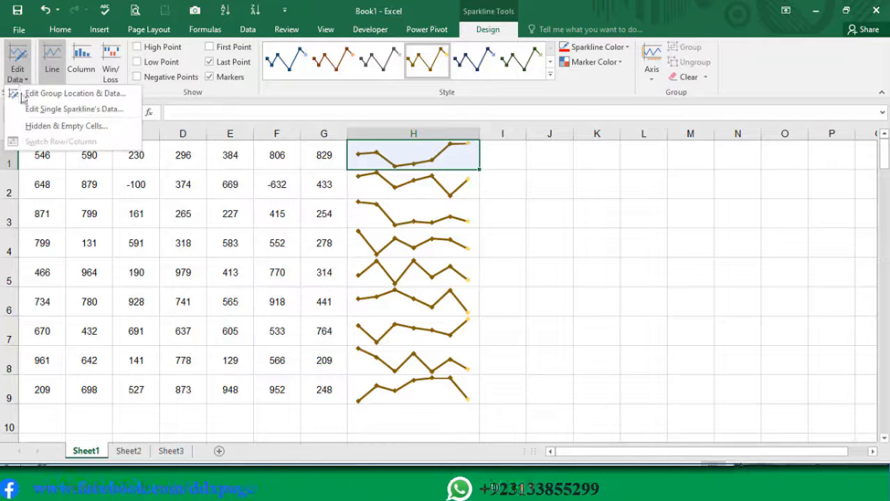
click(34, 126)
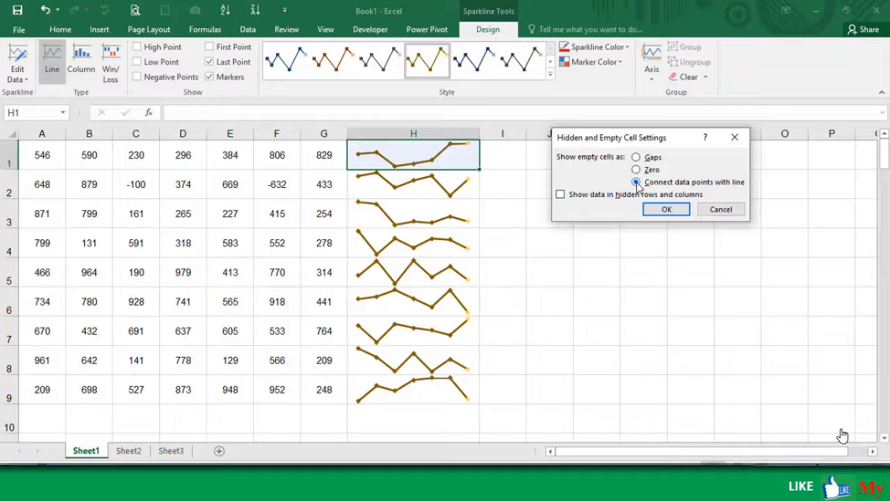
click(636, 157)
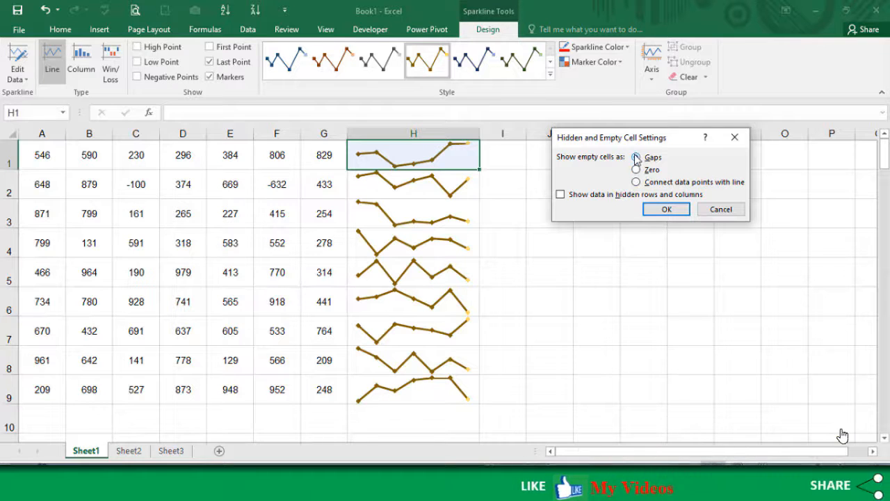
click(667, 210)
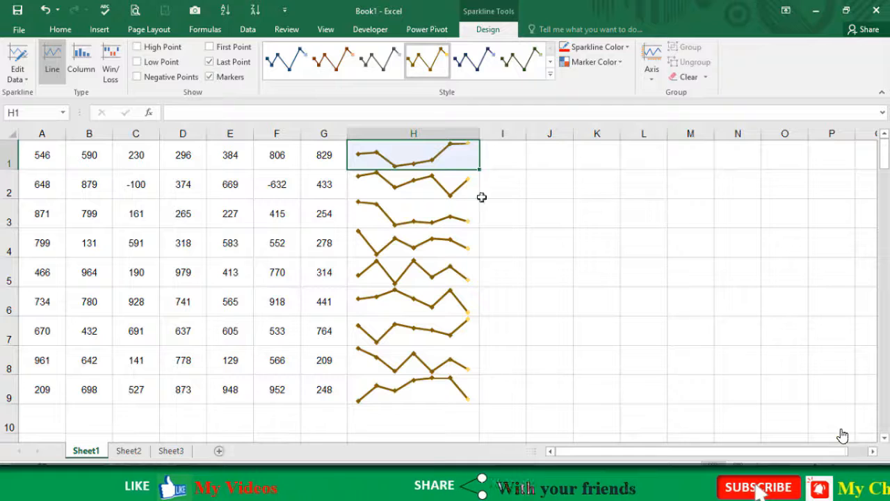
Clear the value in D1 and enter 56 in its place.
click(183, 153)
key(Delete)
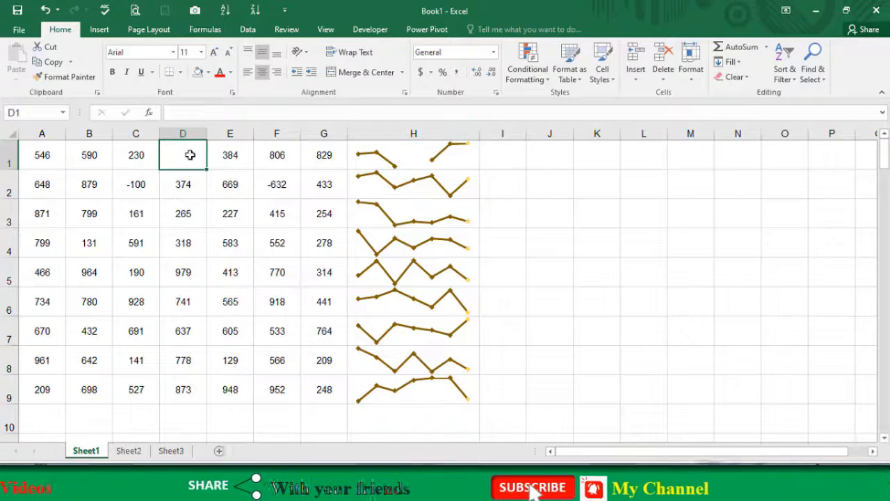
text(56)
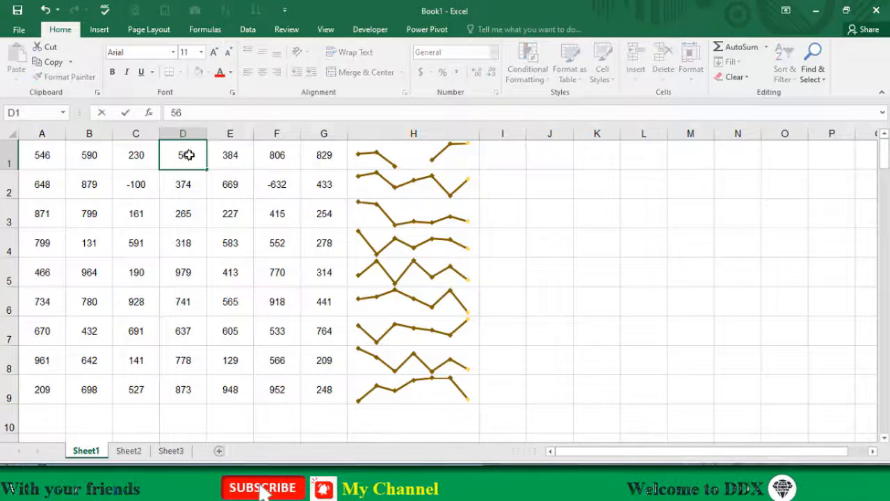
key(Return)
Hide column D of the data, and undo the hiding.
right_click(182, 129)
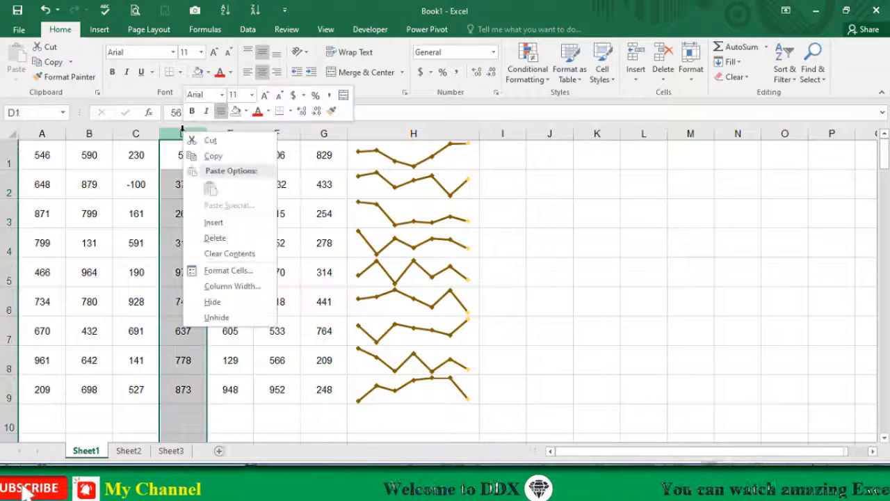
click(212, 299)
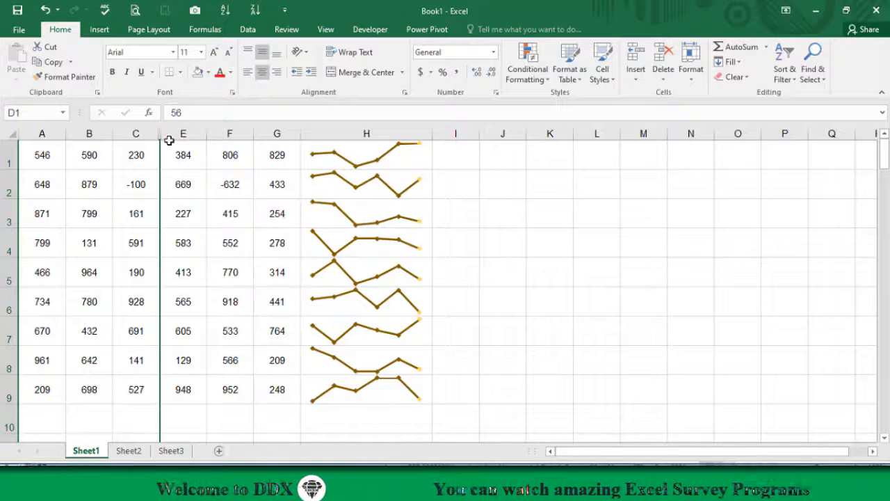
key(ctrl+z)
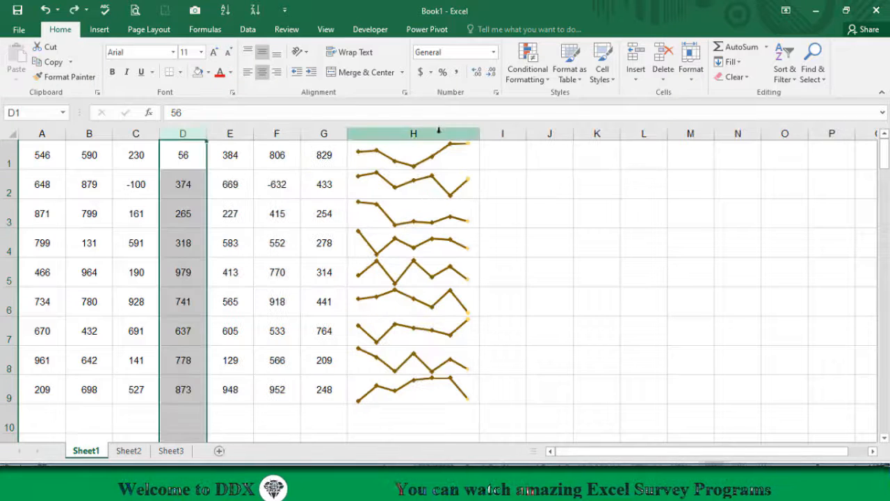
Set the H1 sparkline's hidden and empty cell settings to show empty cells as zero.
click(423, 158)
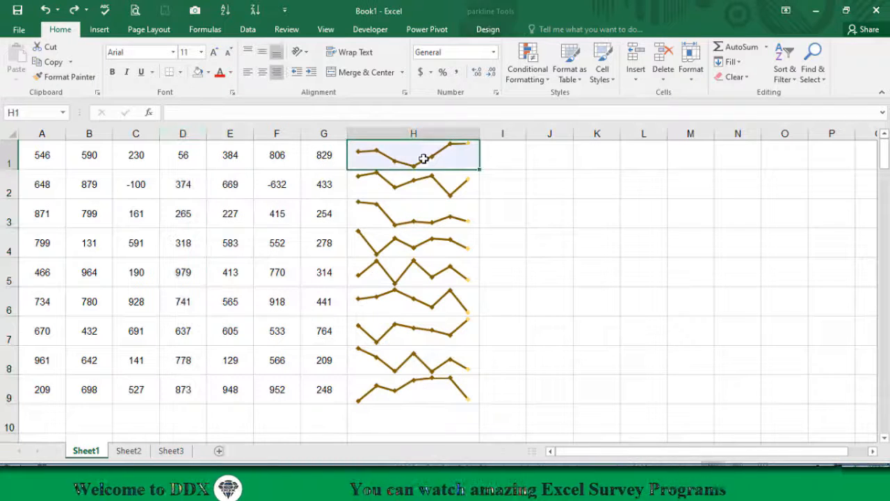
click(487, 29)
click(18, 74)
click(39, 125)
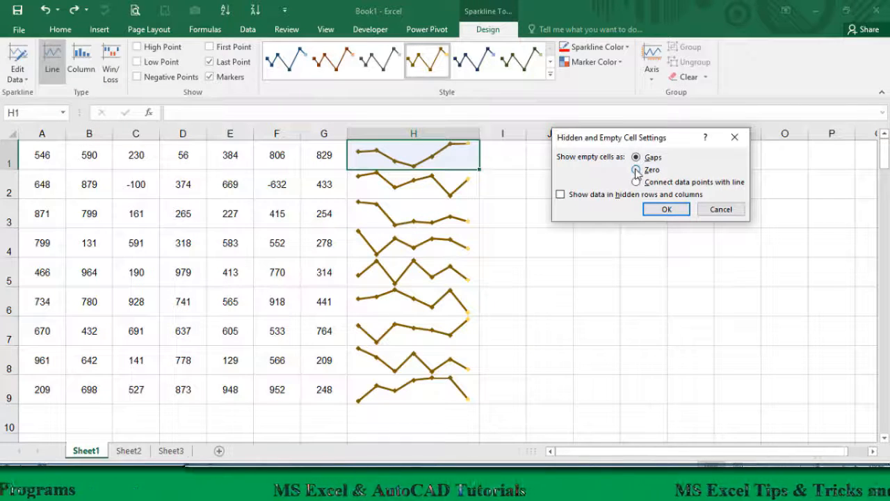
click(666, 210)
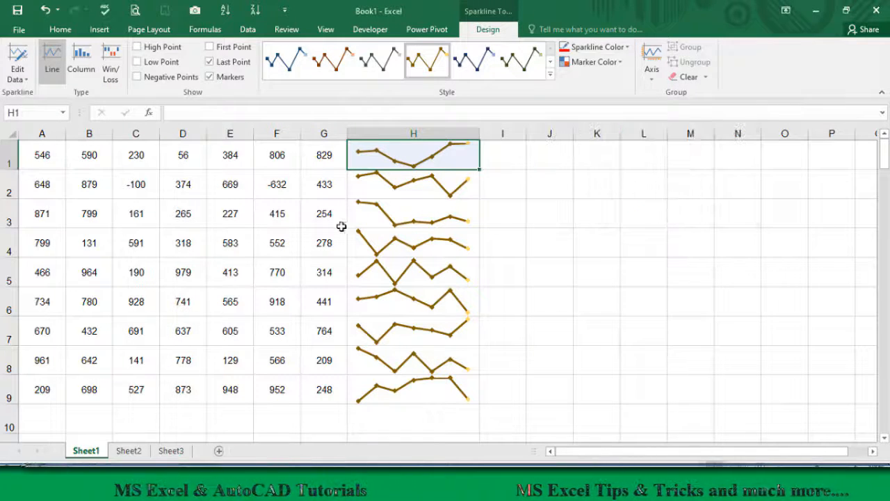
Clear the value in cell E1.
click(182, 154)
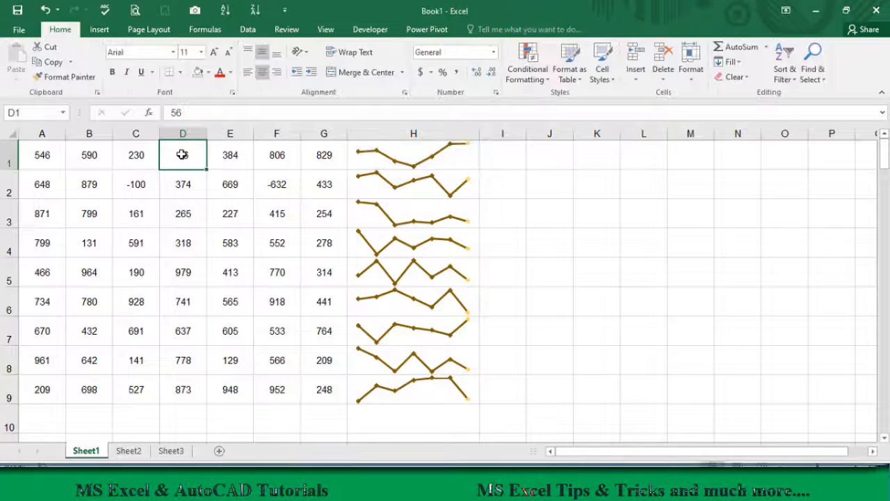
click(234, 157)
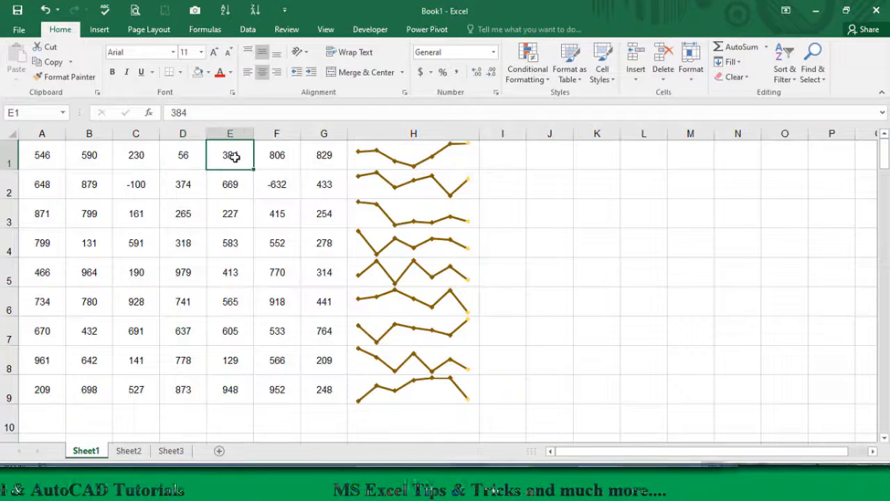
key(Delete)
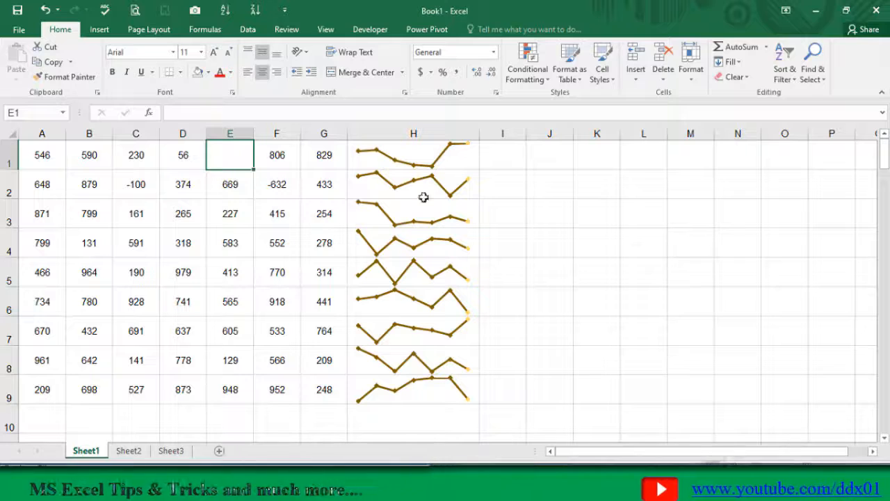
Show the horizontal axis on the sparkline in H1.
click(428, 155)
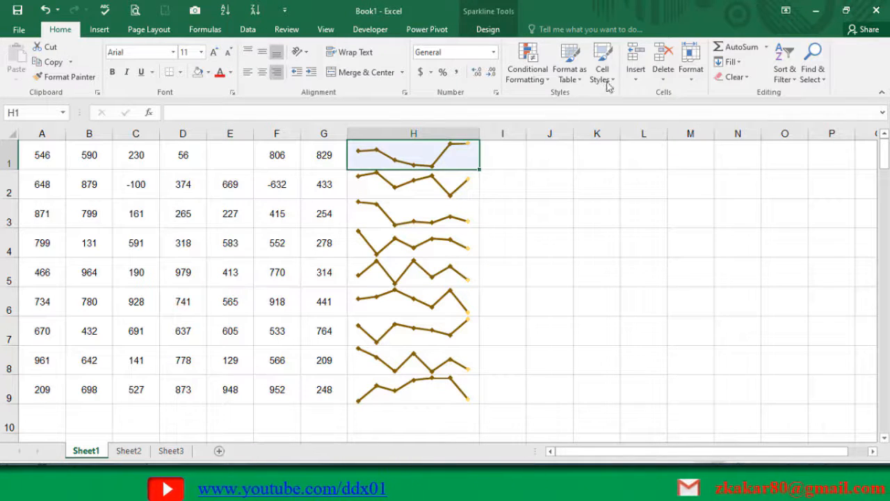
click(481, 29)
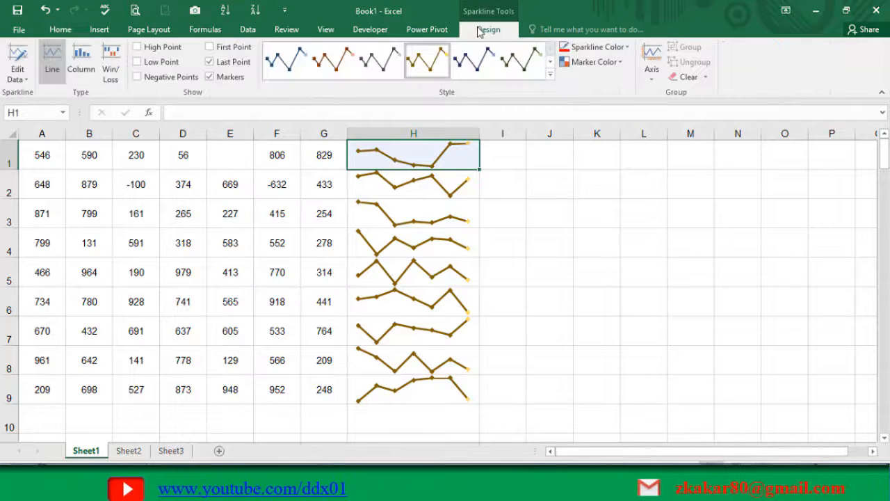
click(651, 73)
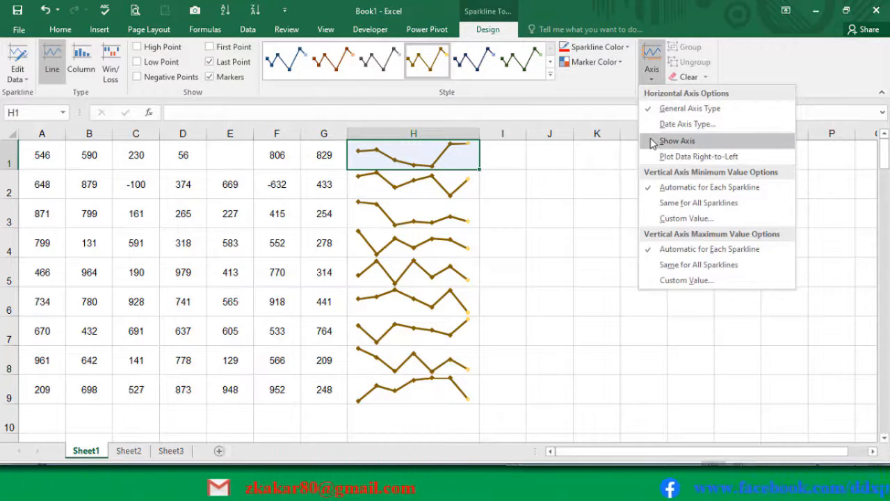
click(653, 141)
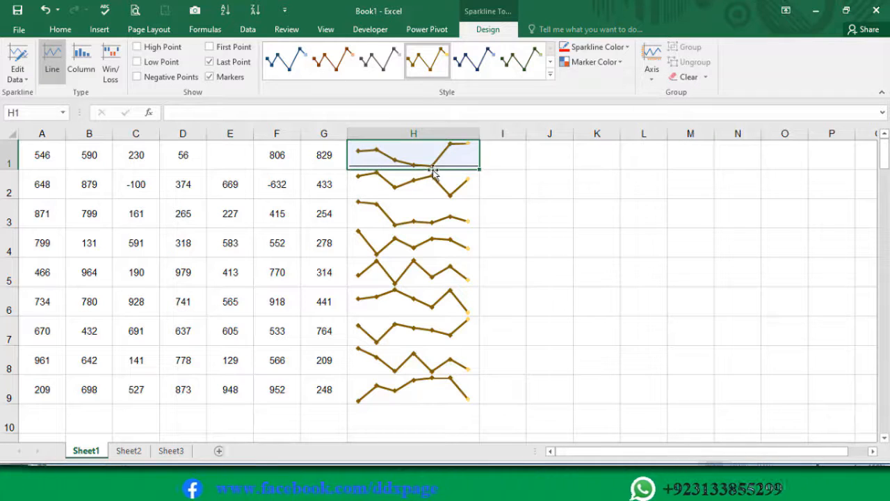
Enter 100 in the empty cell E1.
click(243, 159)
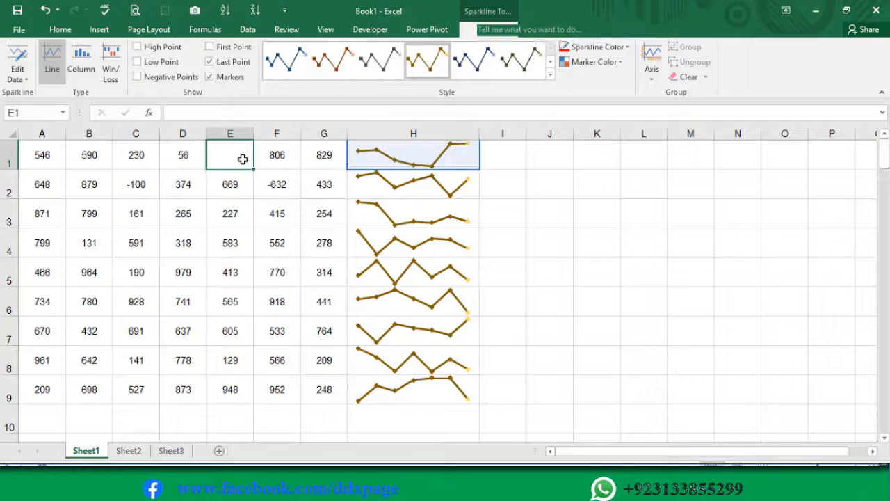
text(100)
key(Return)
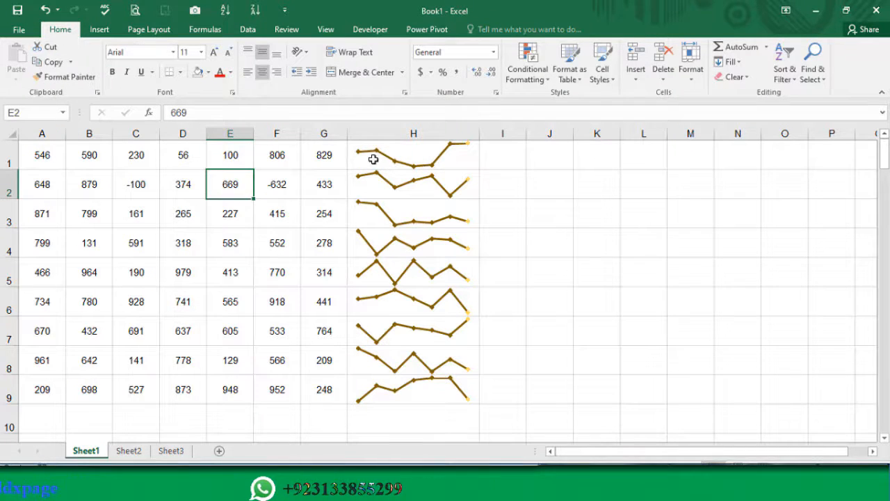
Clear cell E1 and set the H1 sparkline's empty cells to connect data points with line.
click(230, 153)
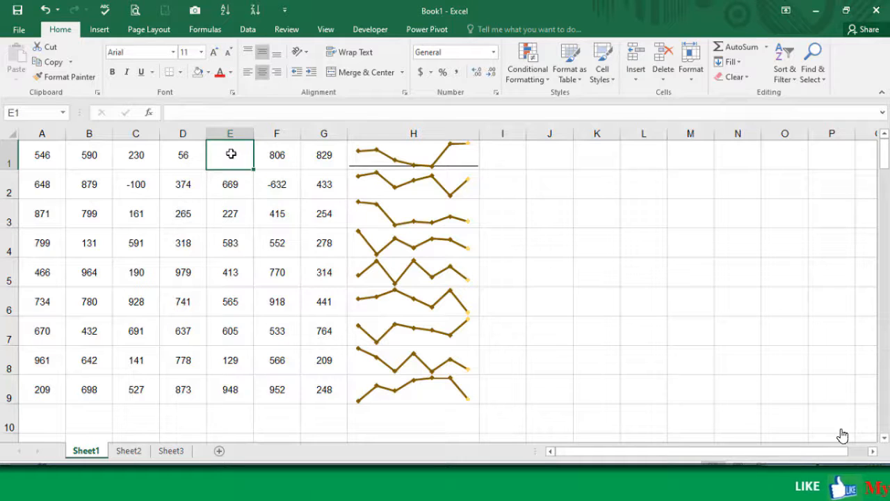
click(413, 154)
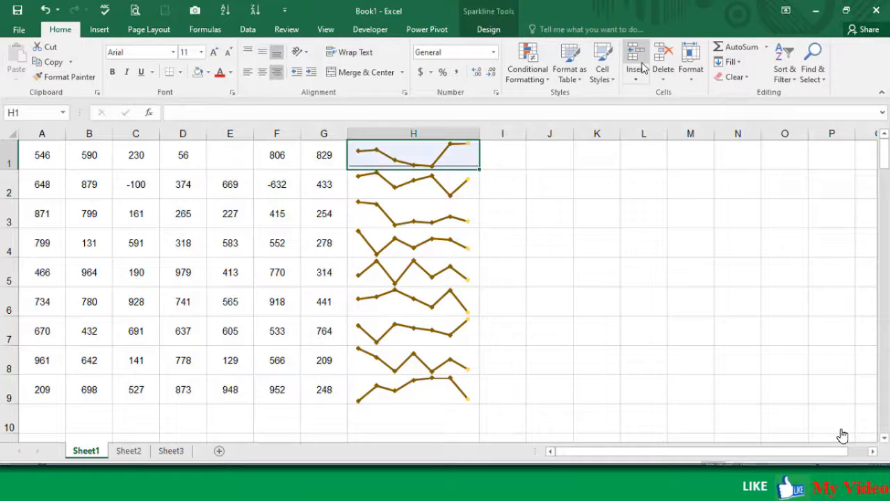
click(478, 27)
click(17, 73)
click(49, 123)
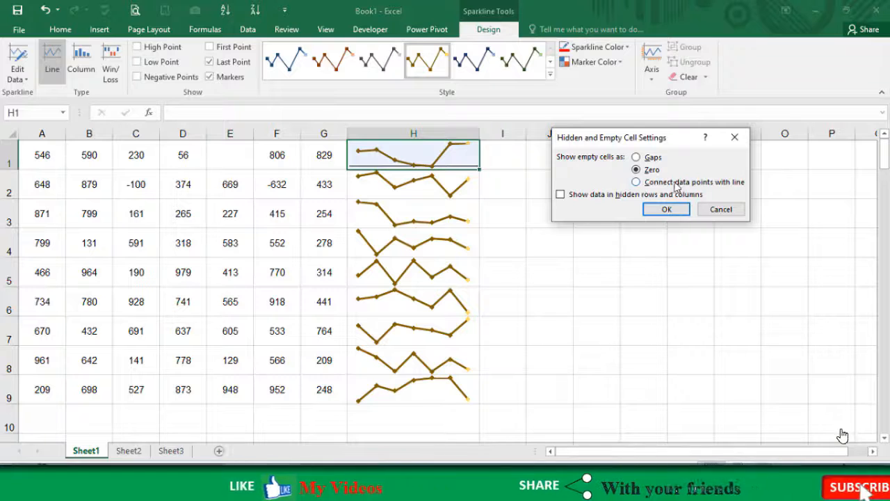
click(642, 184)
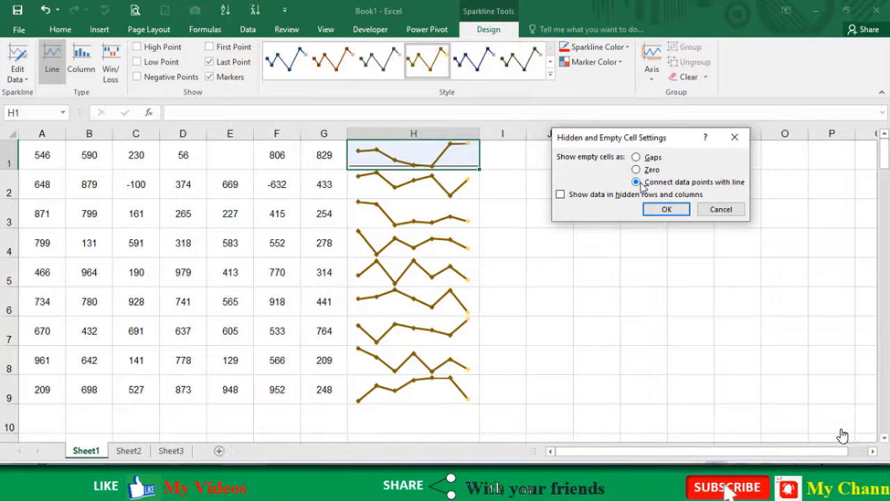
click(666, 208)
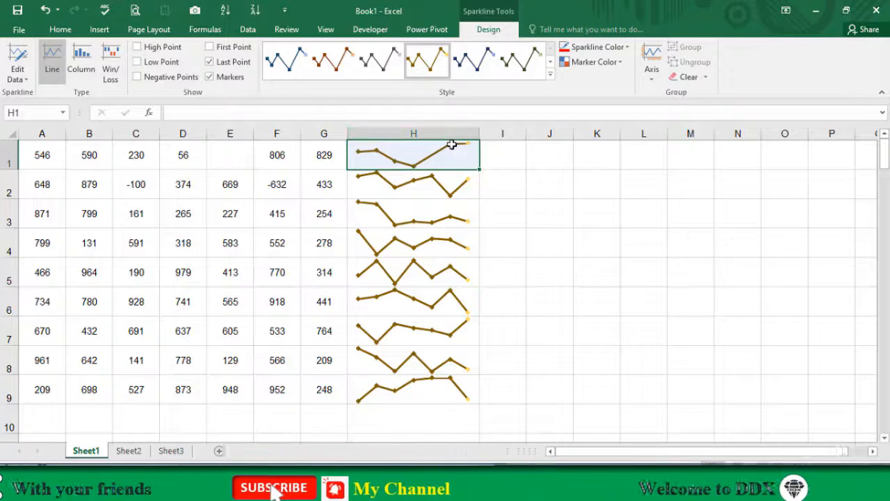
Enter 500 in the empty cell E1.
click(220, 157)
text(5)
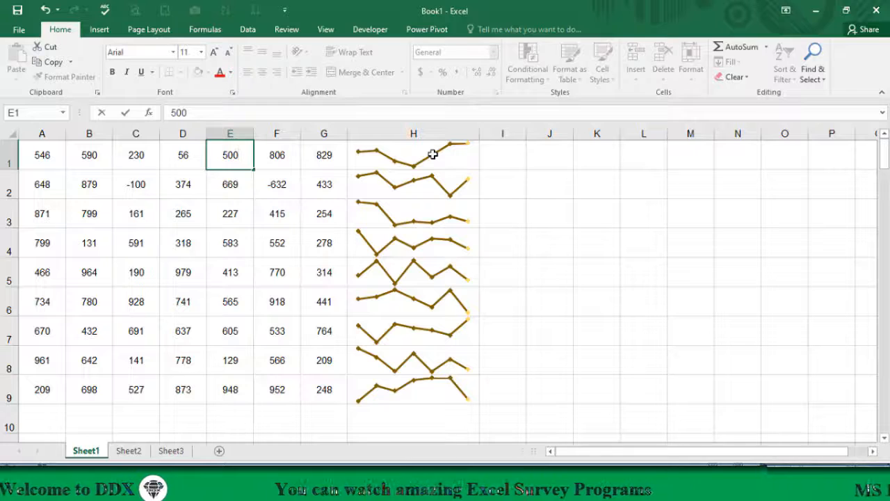
text(00)
key(Return)
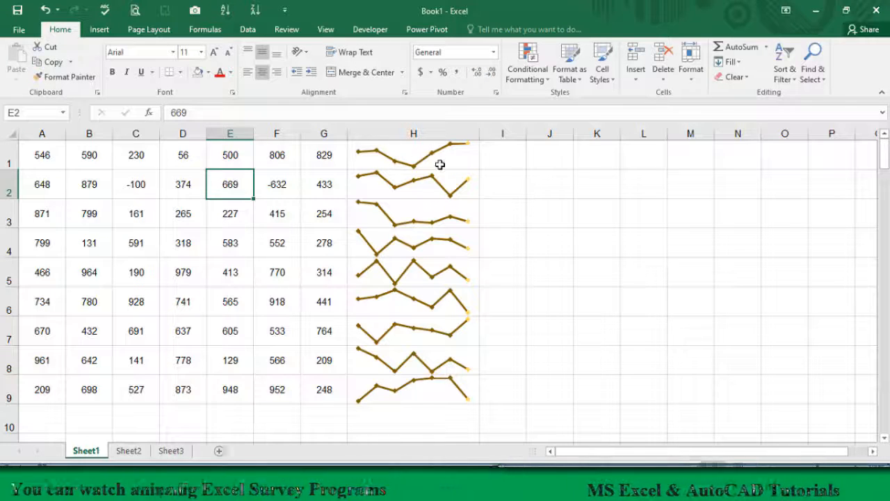
click(232, 155)
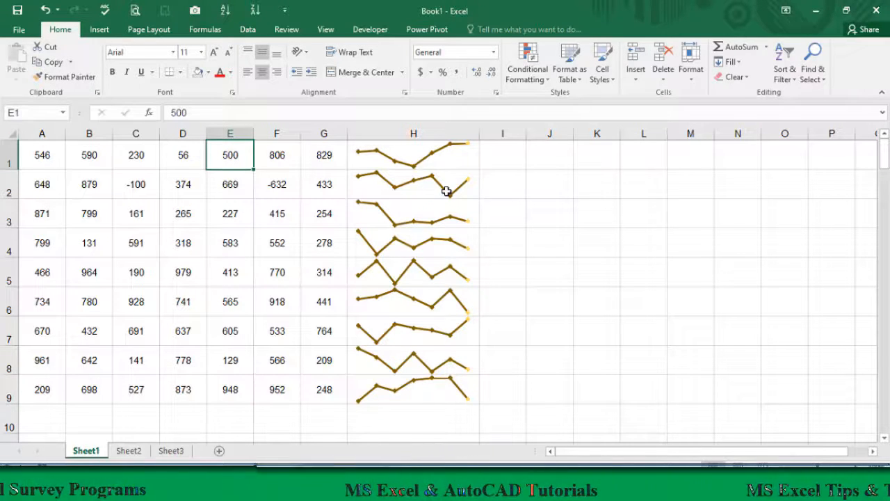
Change the H1 sparkline to the Column type.
click(425, 162)
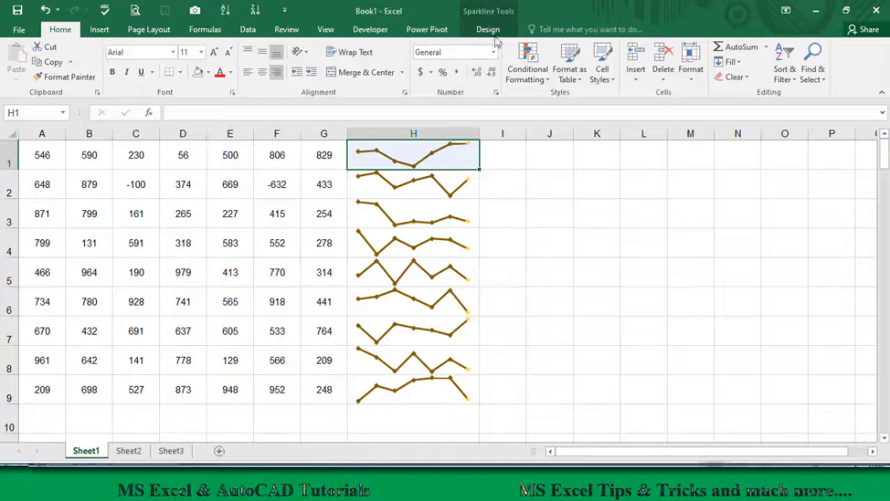
click(481, 31)
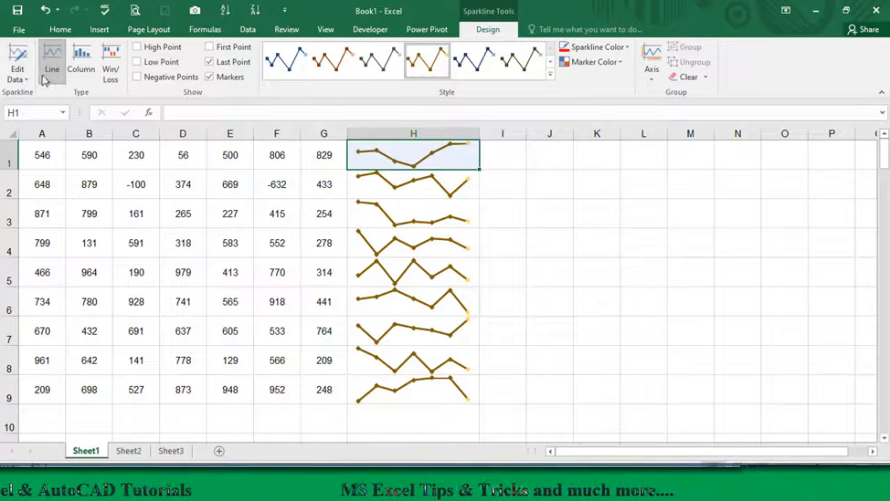
click(85, 70)
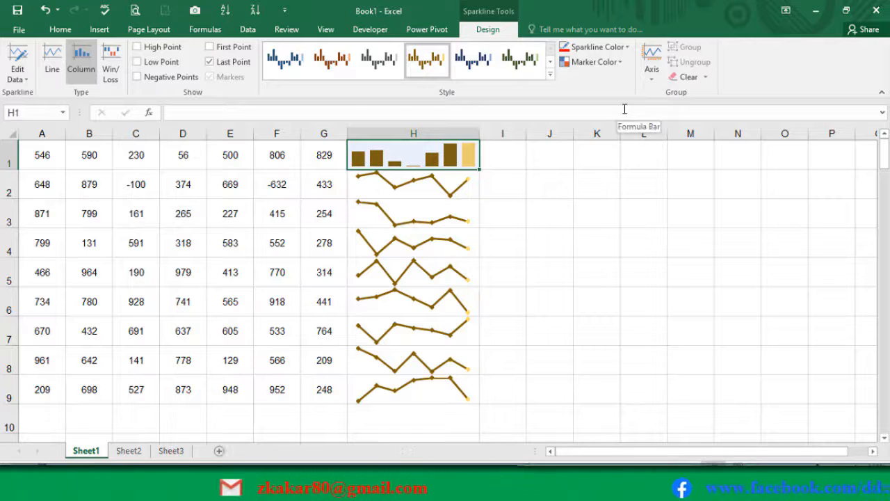
Group all the sparklines in column H so they share the H1 sparkline's column format.
key(ctrl+space)
click(694, 48)
click(439, 251)
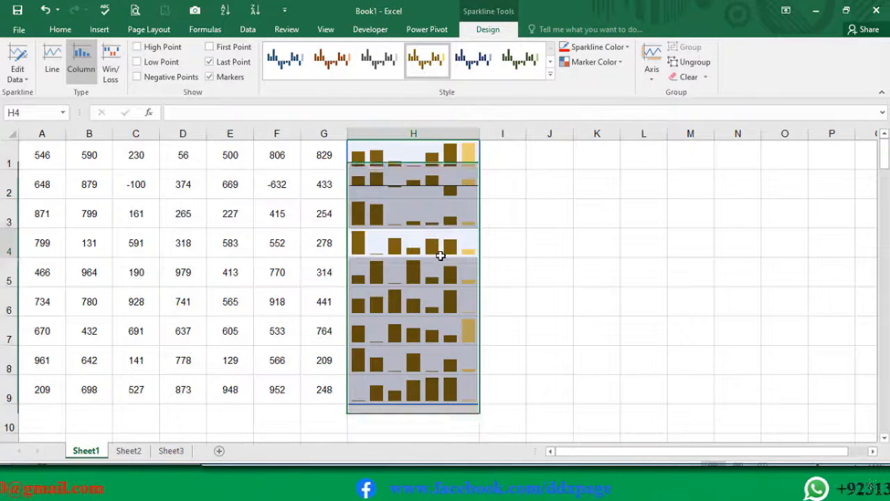
Apply the light orange style with a dark orange last point to the grouped column sparklines.
click(408, 152)
click(551, 73)
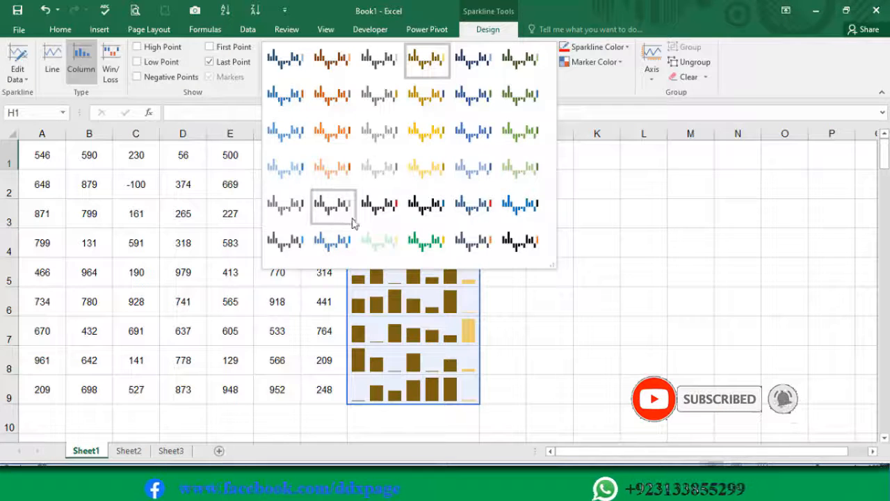
click(322, 168)
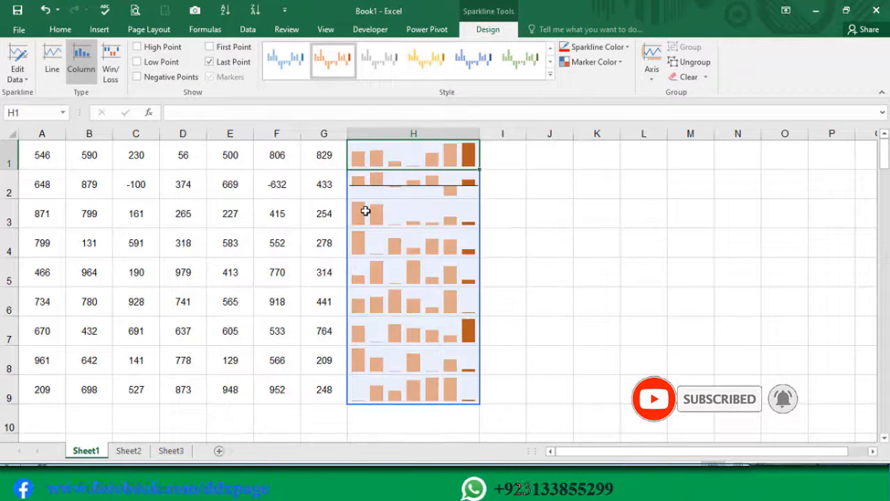
Highlight the first, high, low and negative points of the column H sparklines and apply the green style with red negative and yellow end points.
click(463, 257)
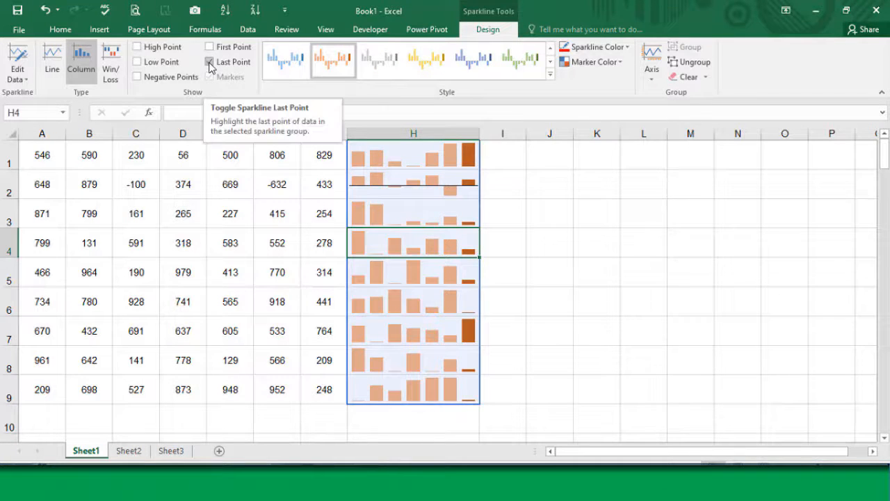
click(209, 46)
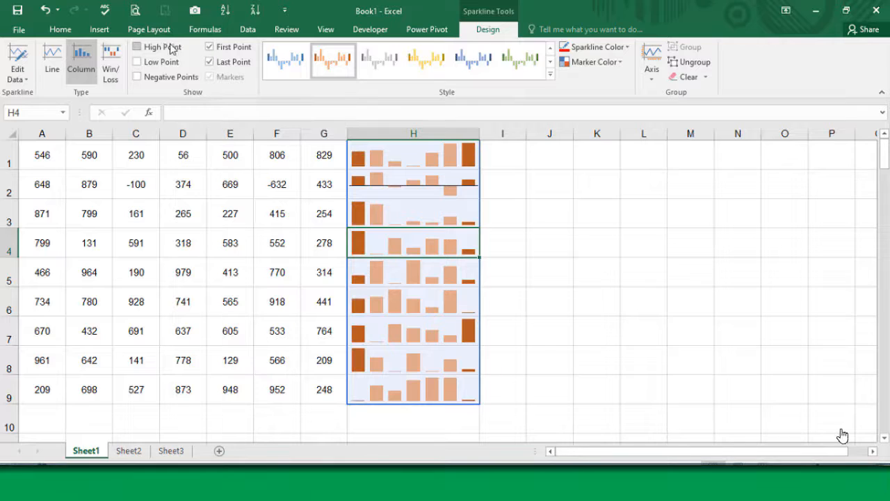
click(138, 48)
click(137, 62)
click(137, 77)
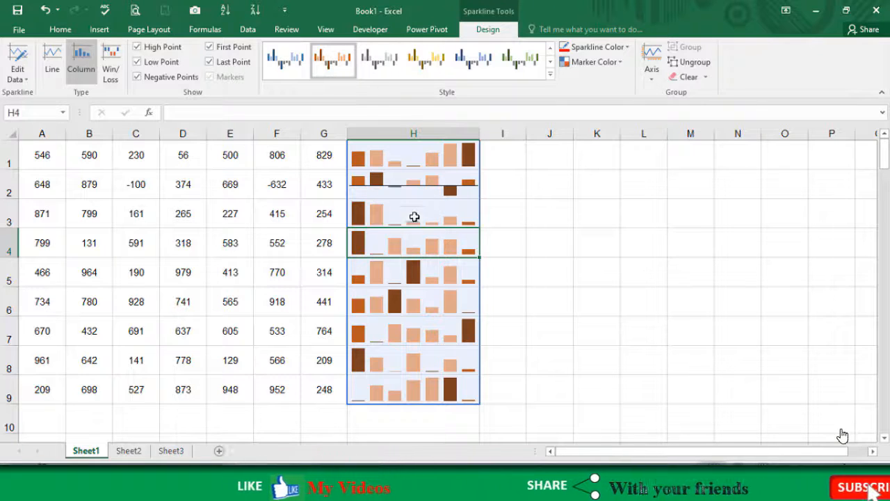
click(553, 75)
click(357, 168)
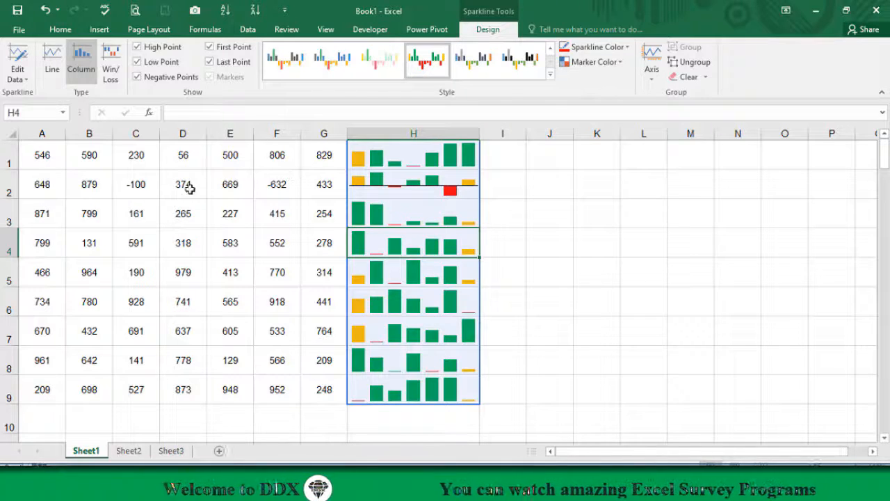
Enter -800 in cell C2.
click(139, 183)
text(-80)
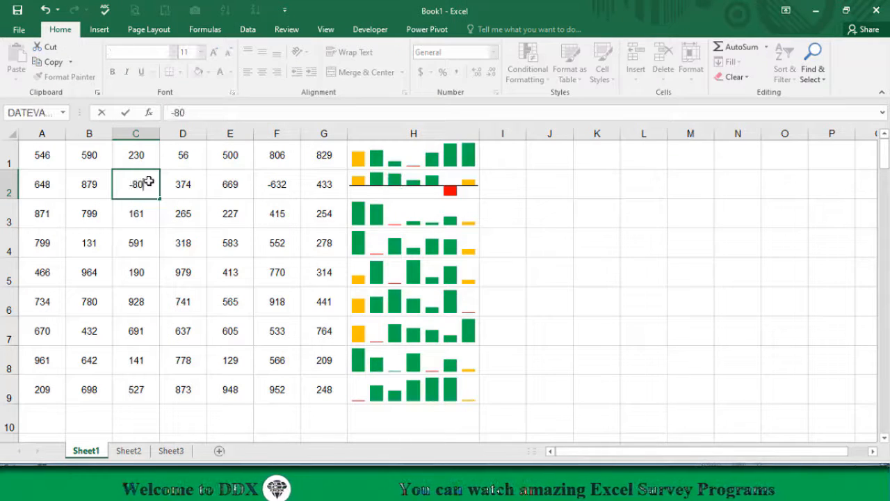
text(0)
key(Return)
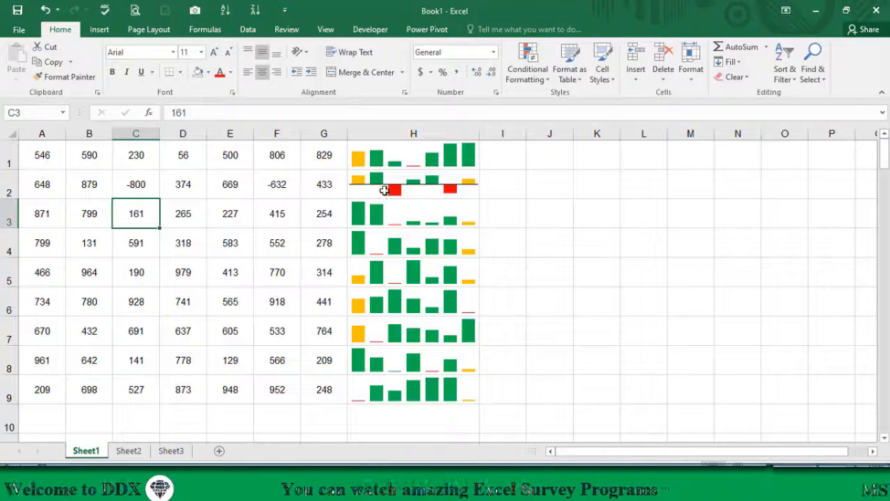
click(140, 188)
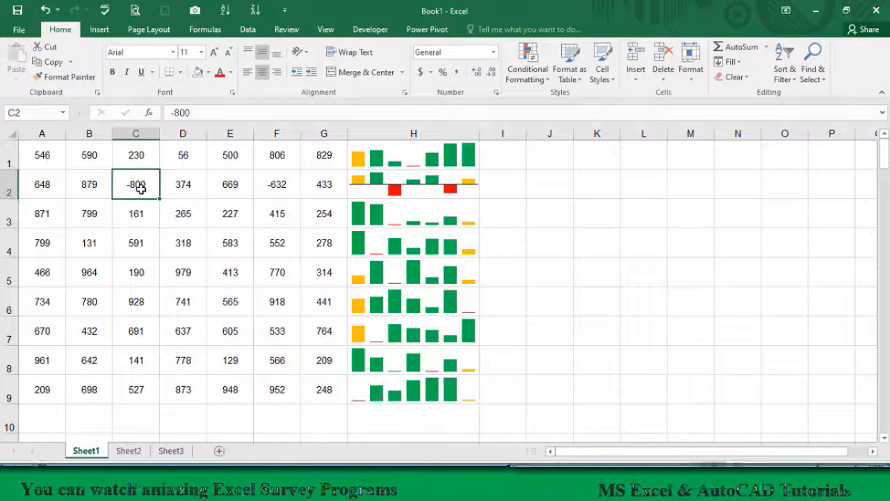
click(287, 189)
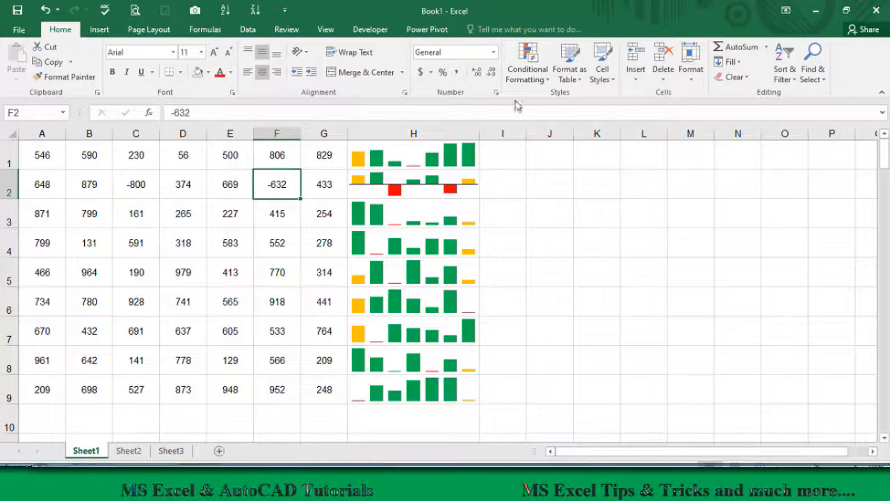
Set the marker color of negative points in the column H sparklines to standard yellow.
click(452, 185)
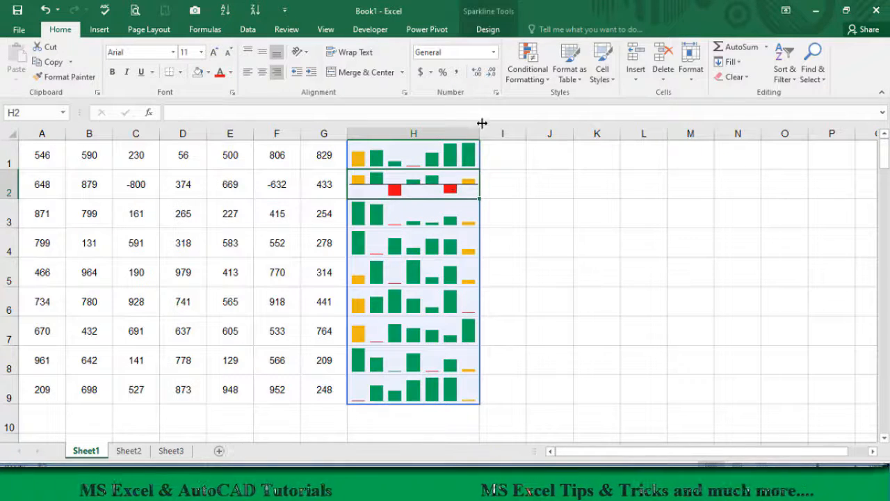
click(486, 30)
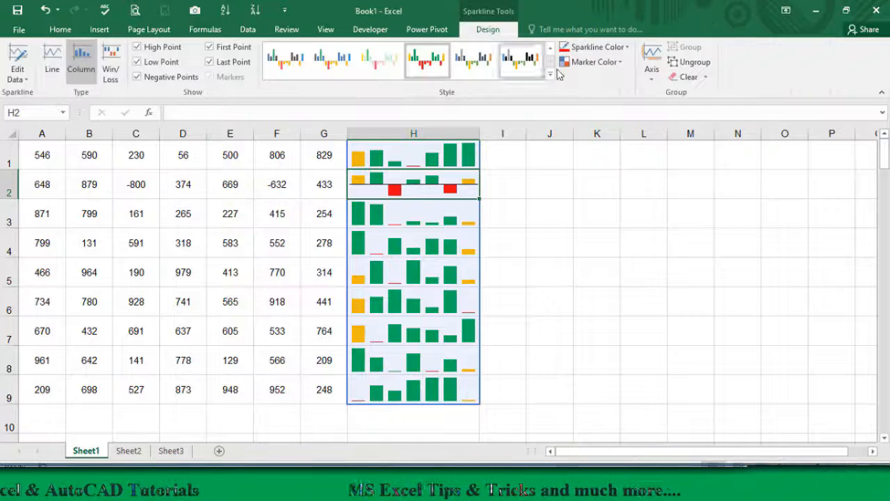
click(621, 62)
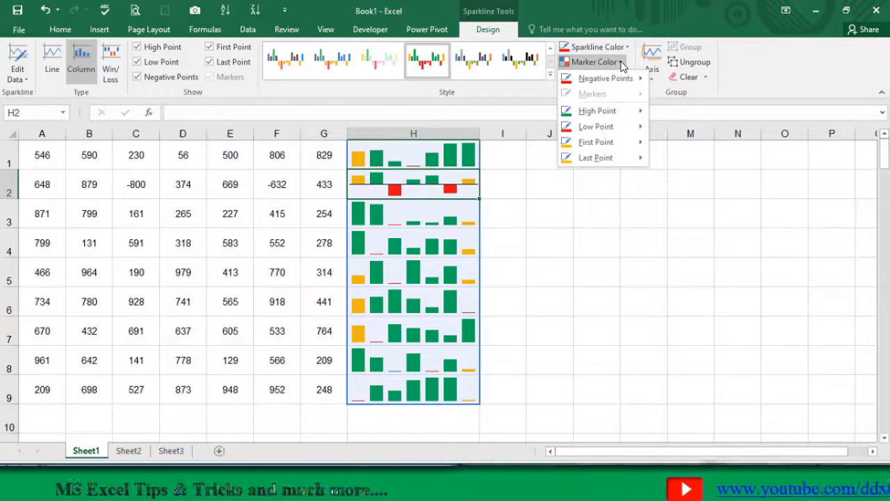
mouse_move(621, 80)
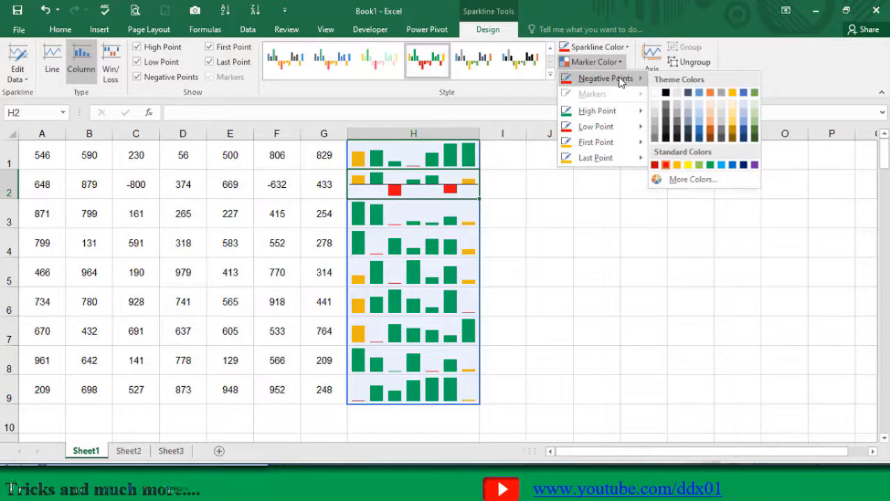
click(689, 165)
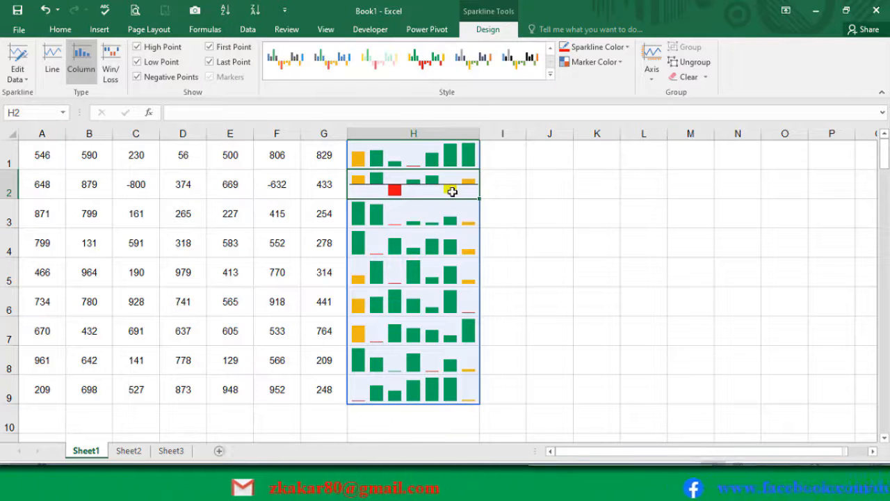
click(615, 62)
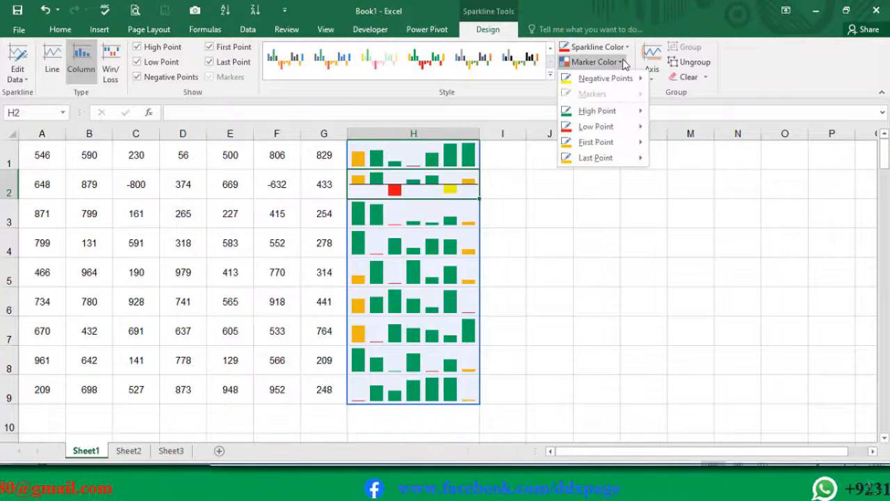
mouse_move(604, 126)
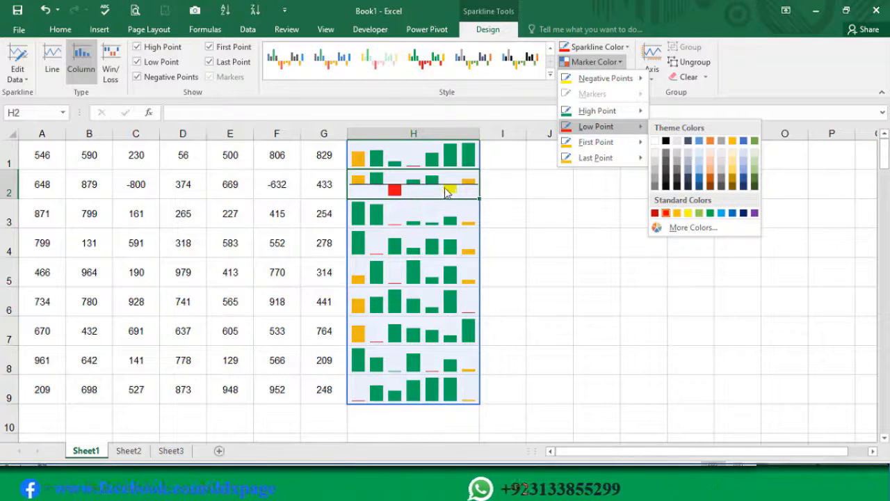
click(182, 179)
Enter -200 in cell D2.
click(181, 178)
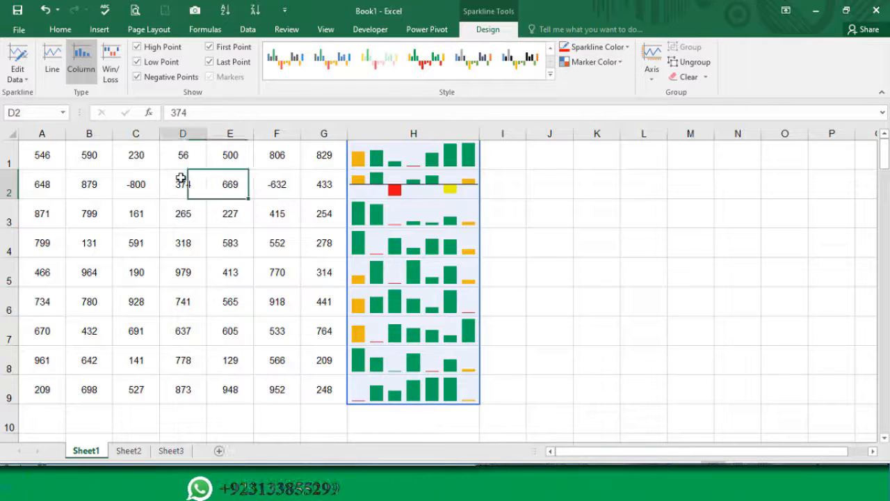
text(-200)
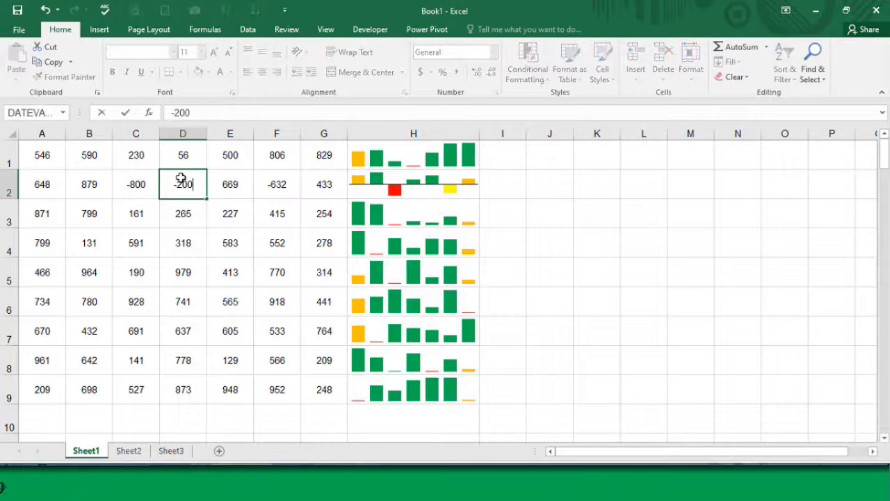
key(Return)
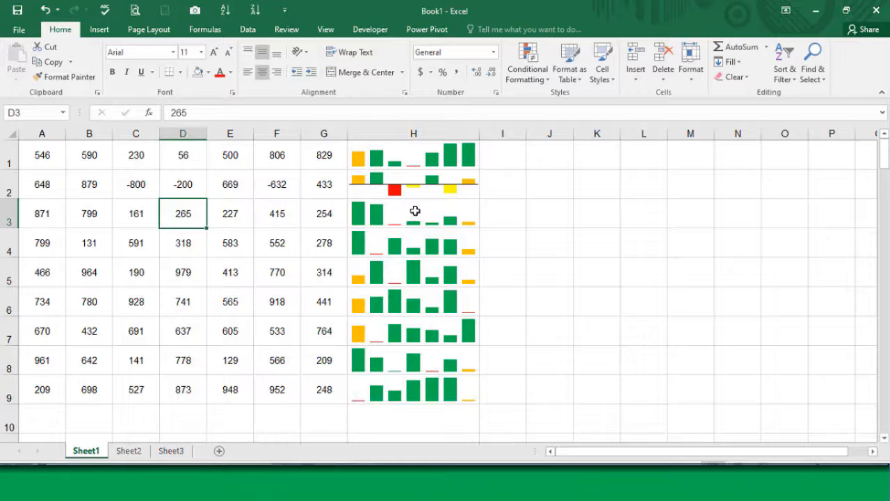
Enter -900 in cell D2.
click(186, 184)
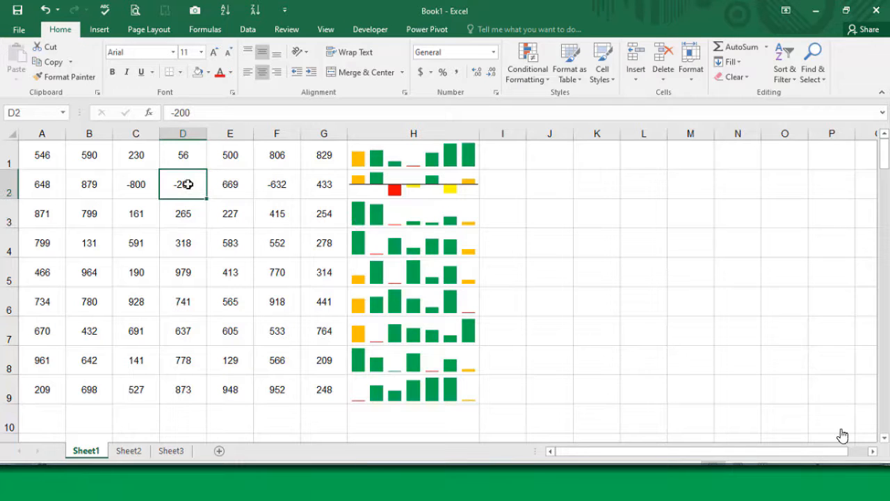
text(-)
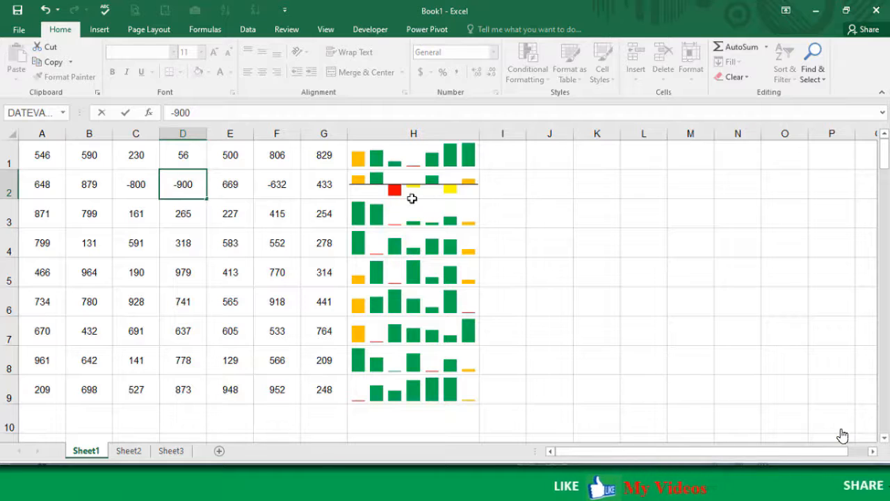
key(Return)
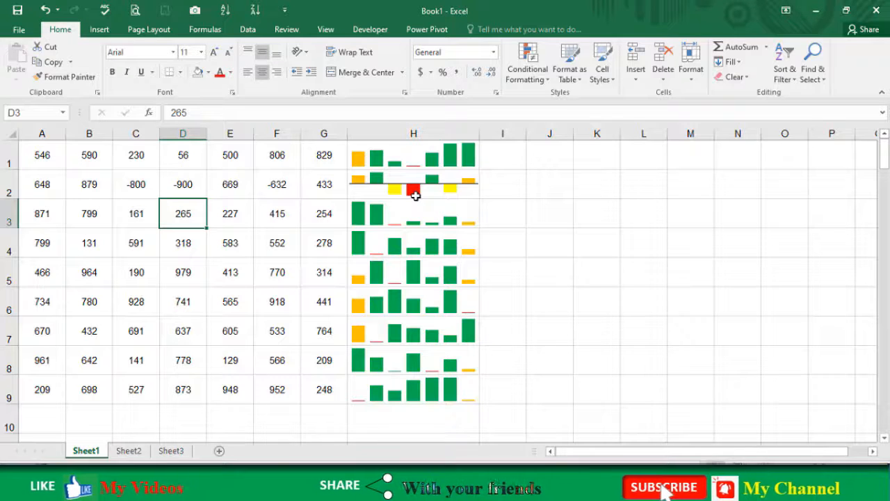
Enter -50 in cell C6.
click(457, 224)
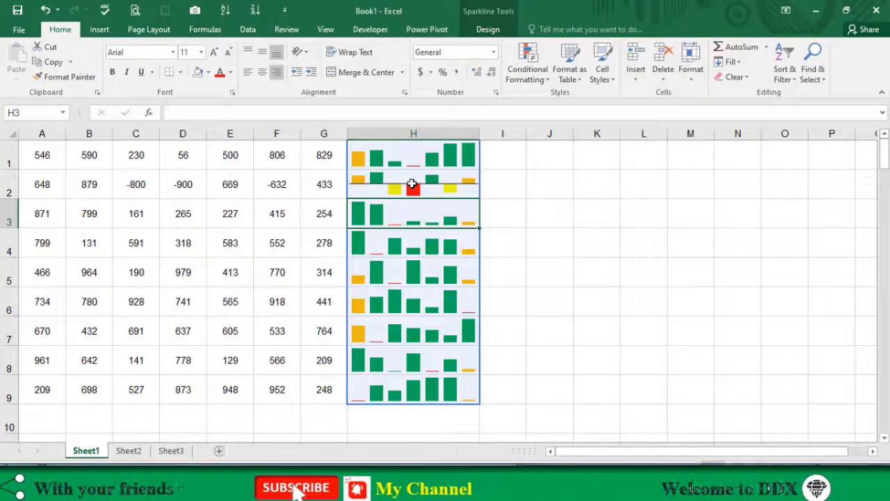
click(412, 184)
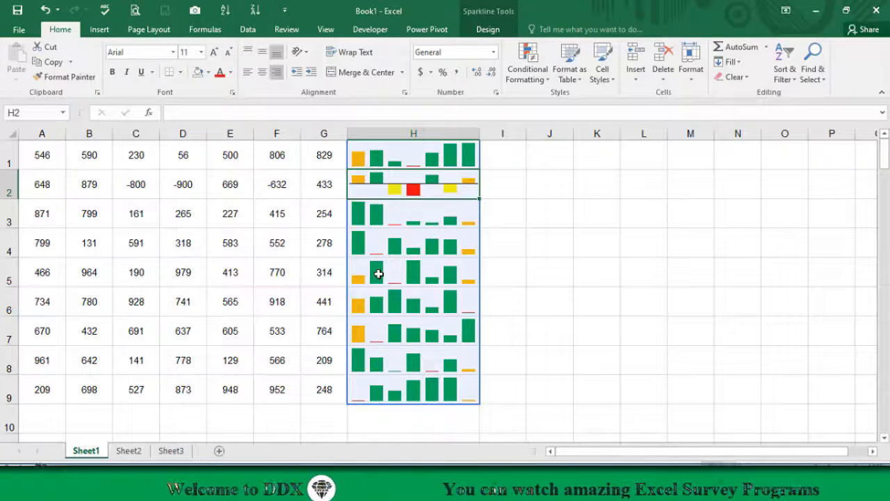
click(134, 304)
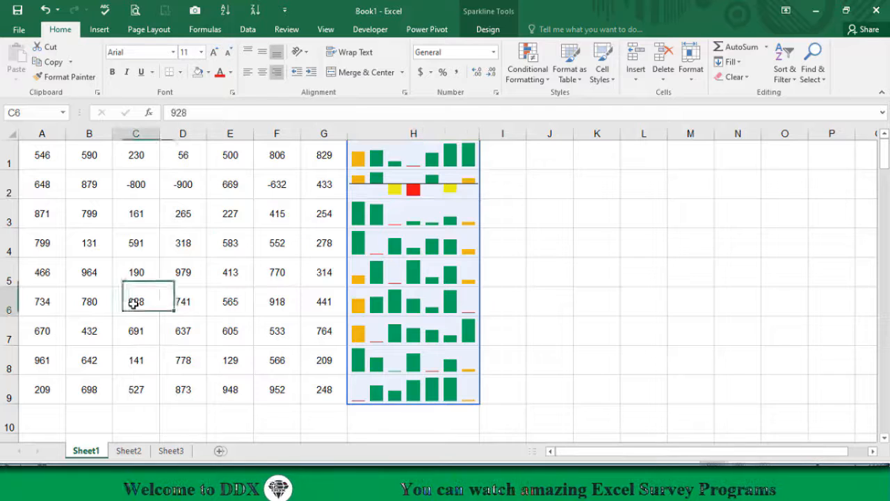
text(-50)
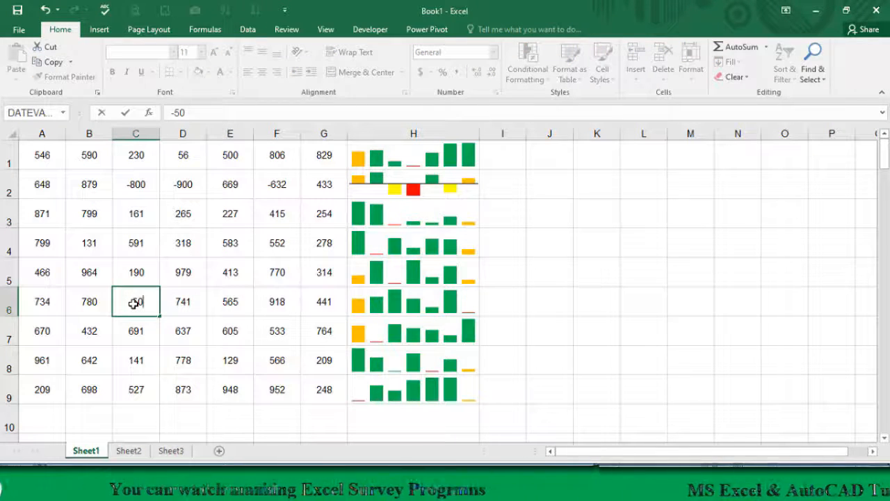
key(Return)
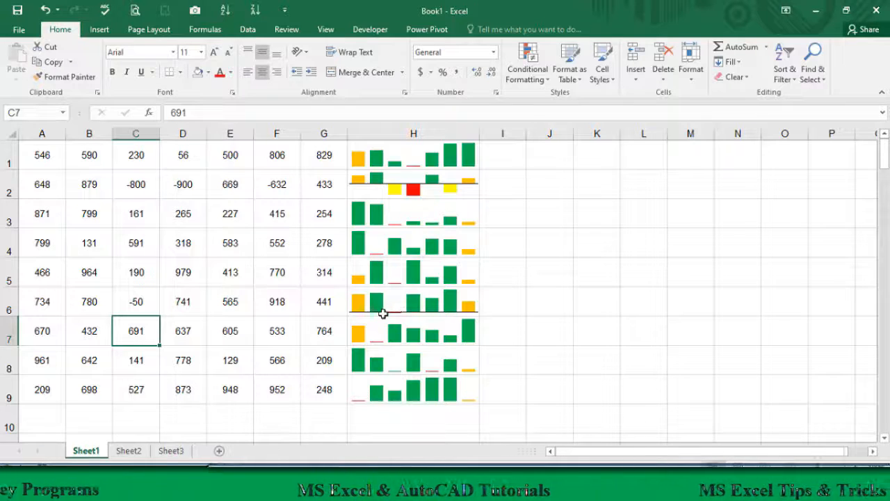
Enter -360 in cell C6 and -458 in cell D6.
click(148, 307)
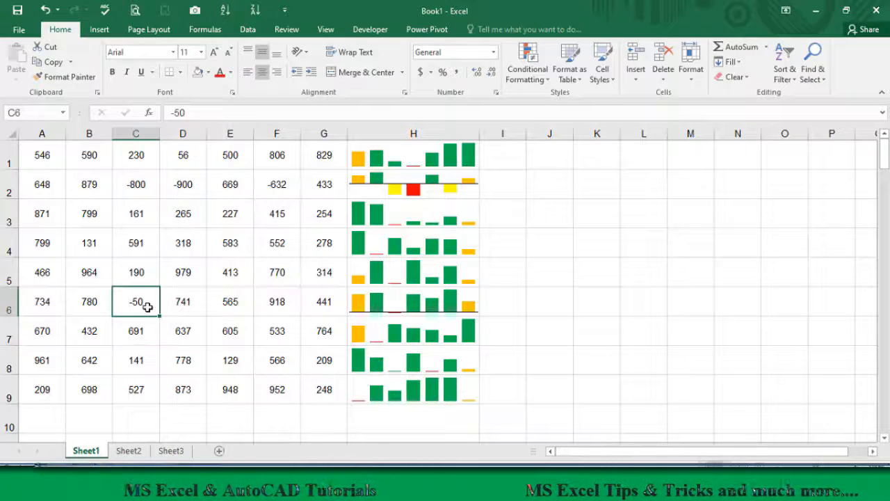
text(-)
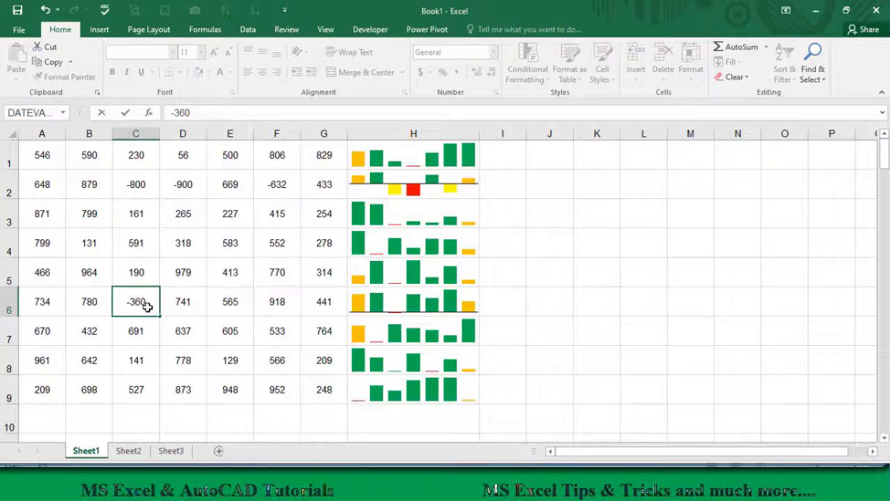
key(Return)
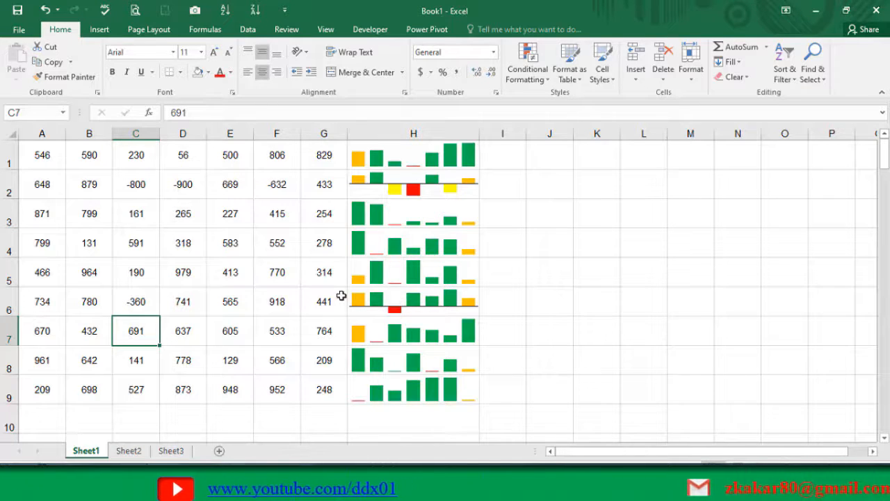
click(186, 303)
text(-459)
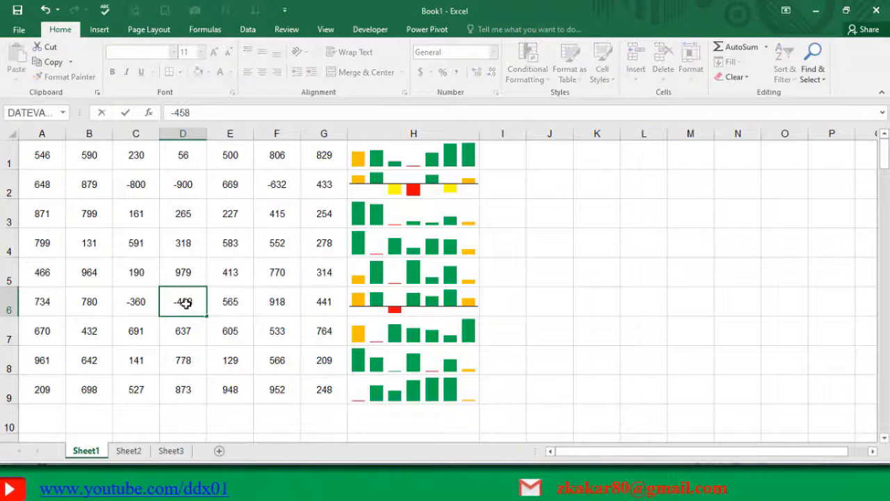
key(Return)
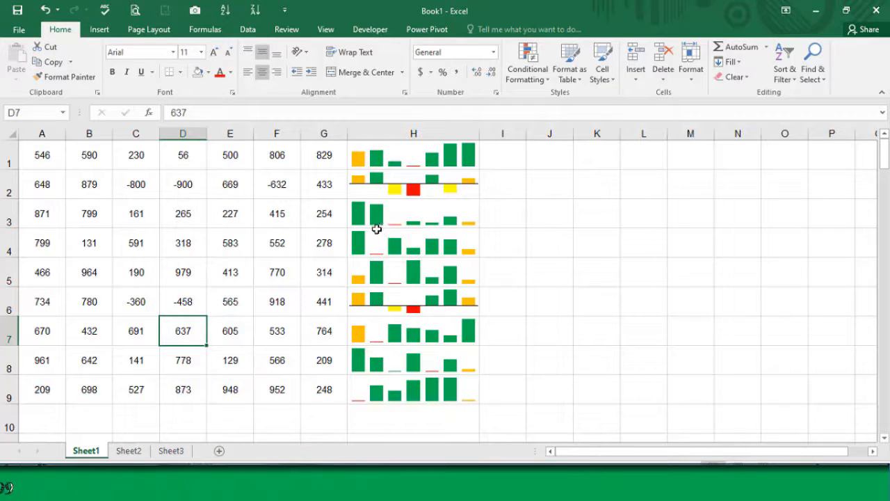
Enter 500 in cell C3 and -50 in cell B3.
click(400, 222)
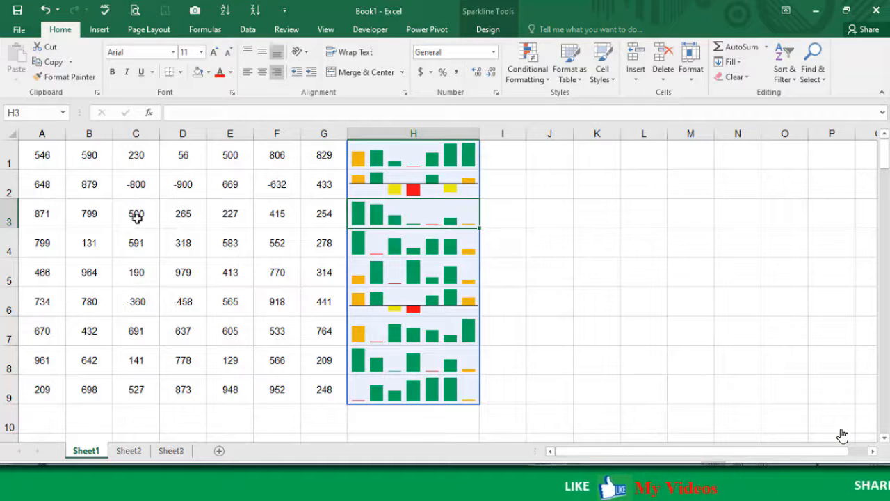
click(83, 216)
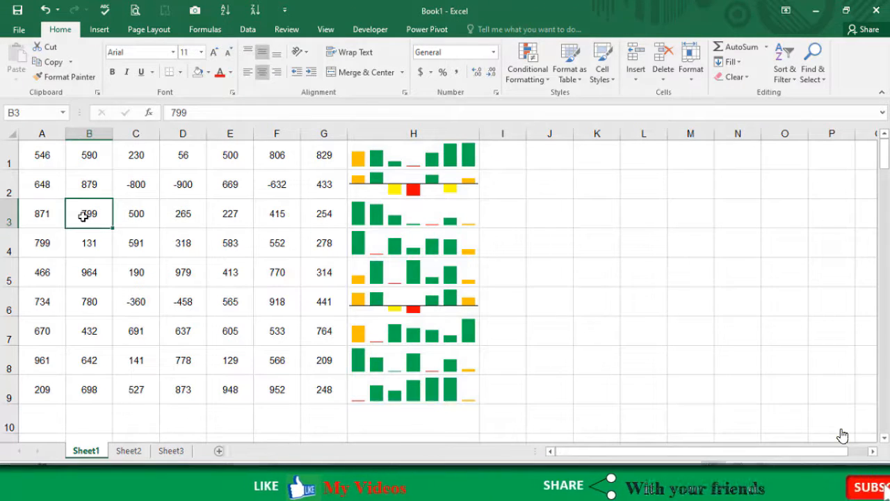
text(-50)
key(Return)
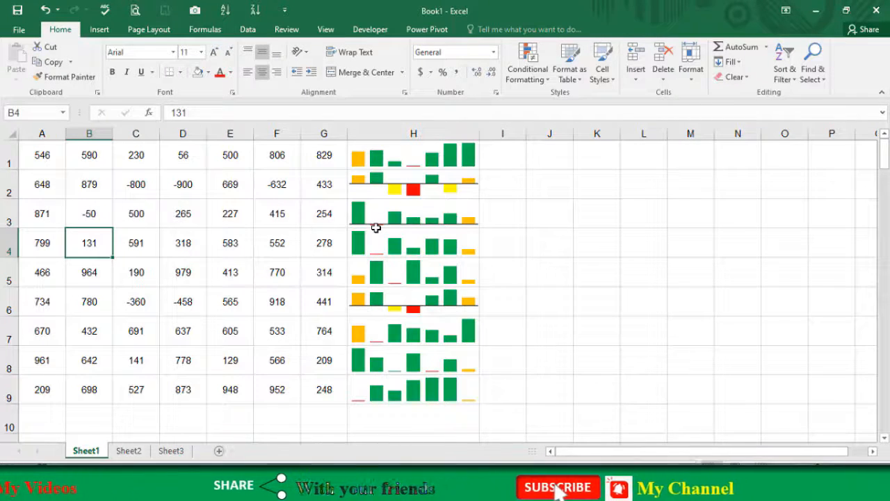
Change the grouped sparklines in column H to the Win/Loss type.
click(397, 163)
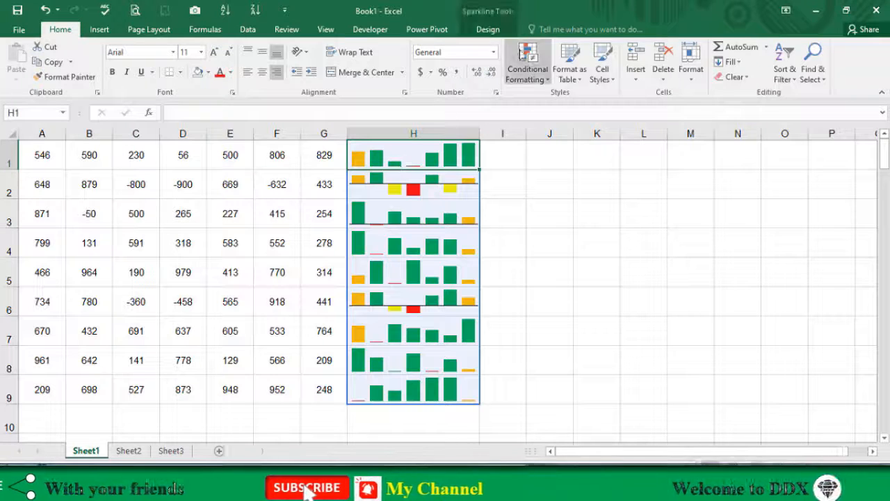
click(488, 30)
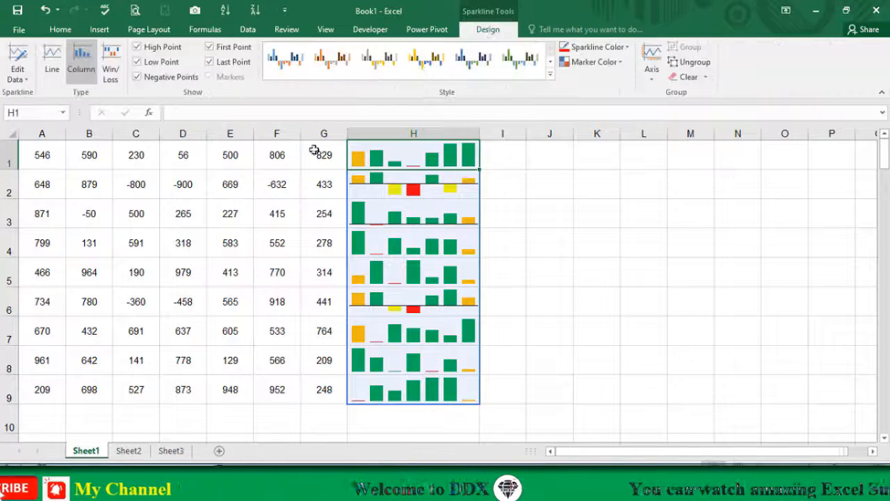
click(118, 68)
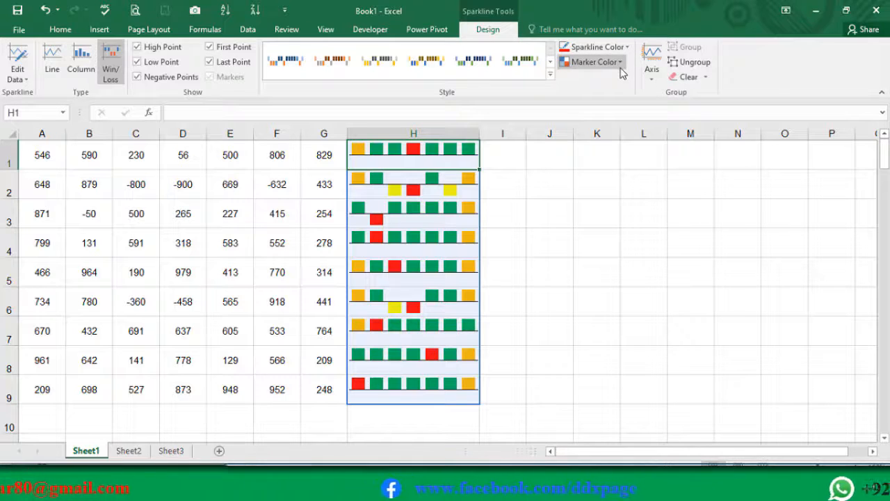
Undo the last sparkline change and switch the column H sparklines back to the Column type.
key(ctrl+z)
click(481, 35)
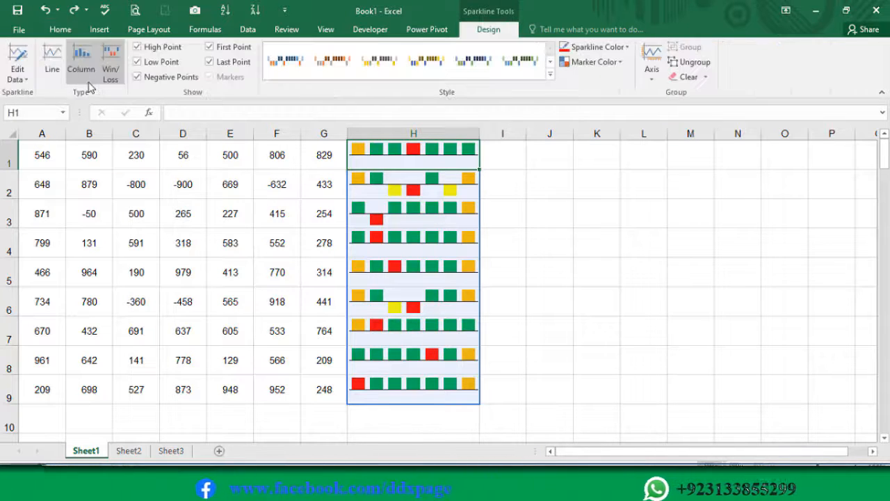
click(84, 74)
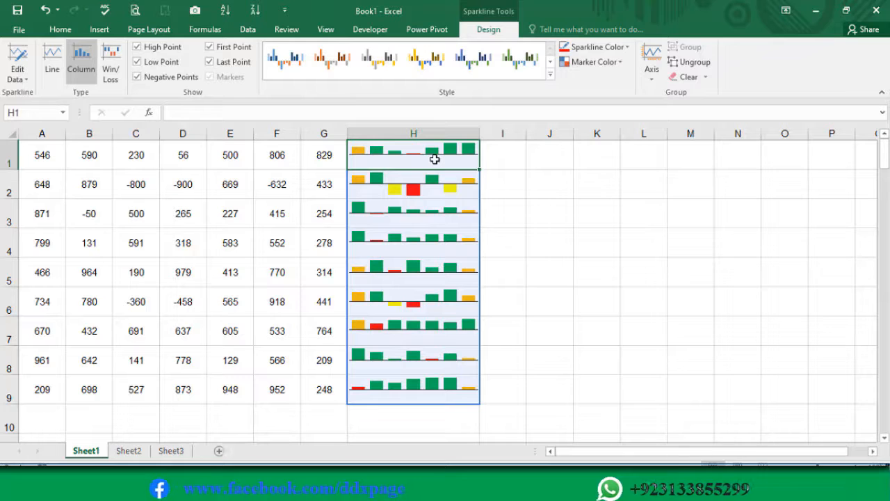
Ungroup all the sparklines in column H.
click(431, 133)
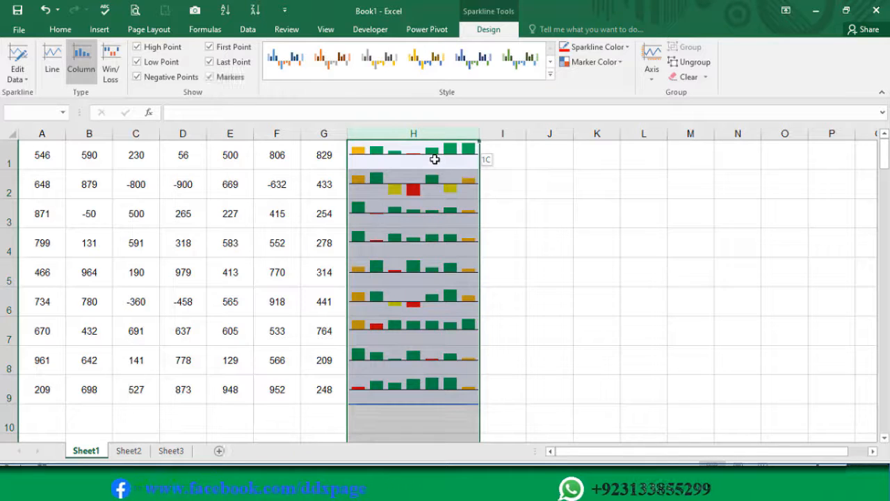
click(685, 62)
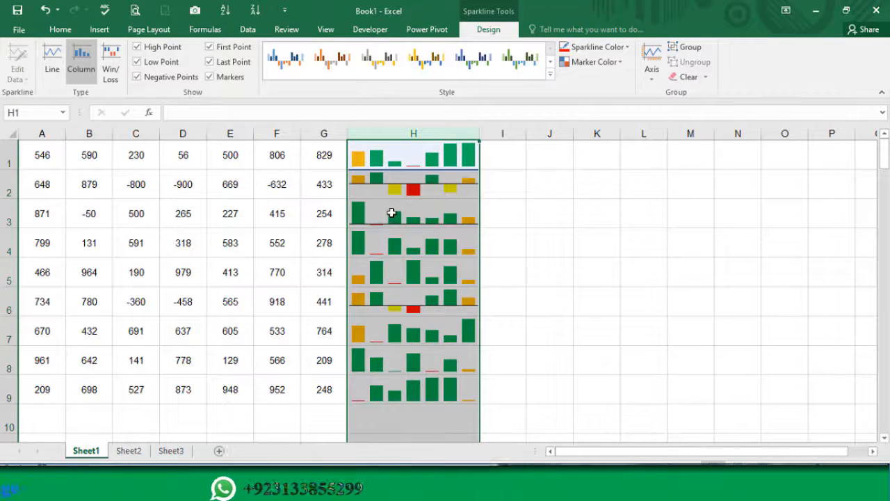
Turn the Show Axis option off and on again for the sparkline in cell H1.
click(394, 164)
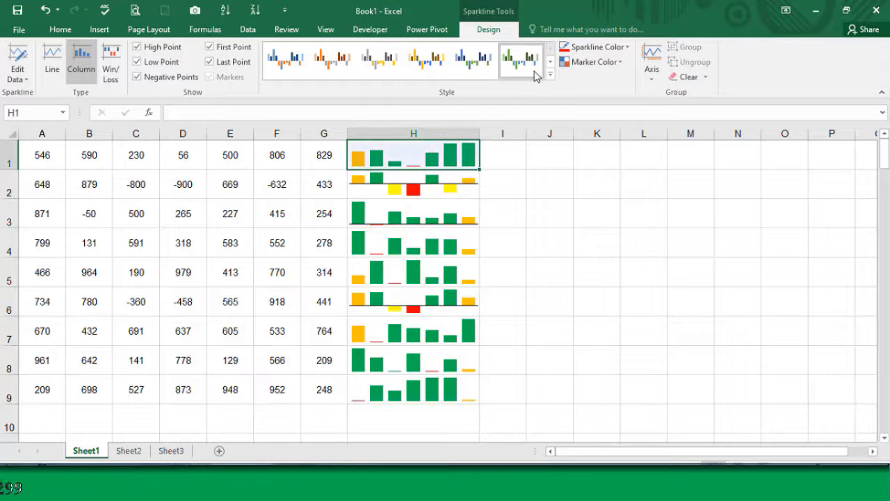
click(653, 75)
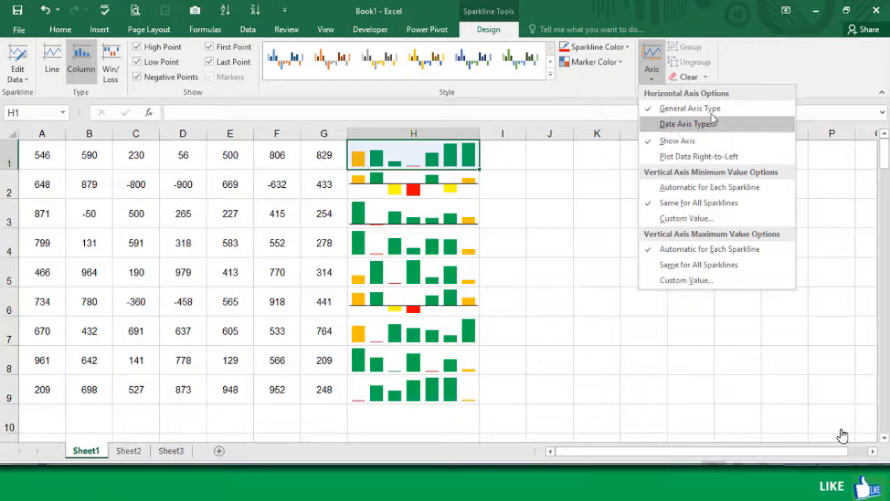
click(429, 166)
click(654, 77)
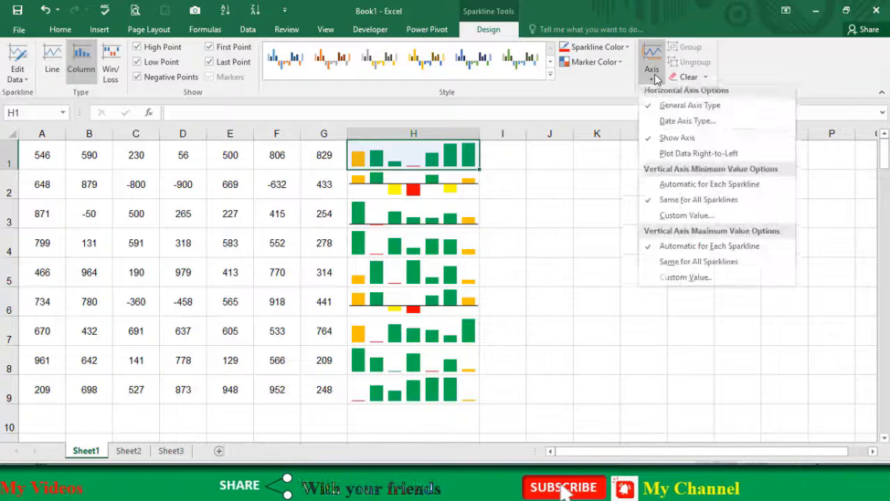
click(671, 141)
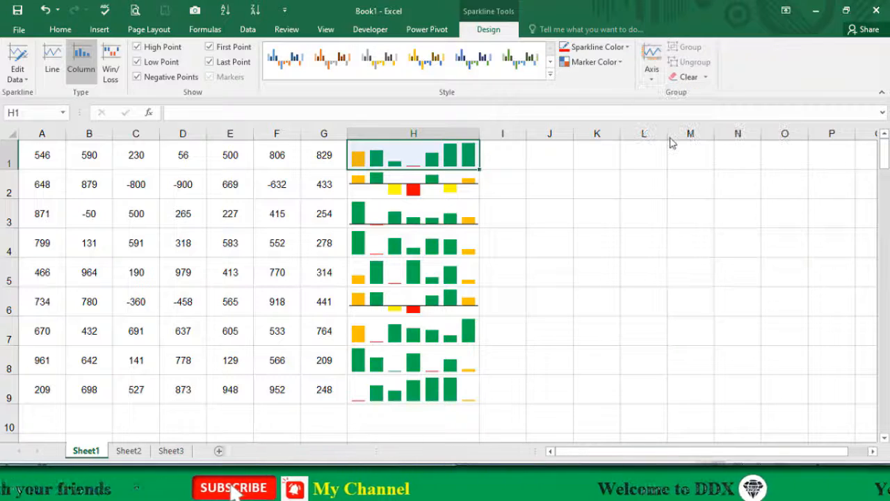
click(651, 70)
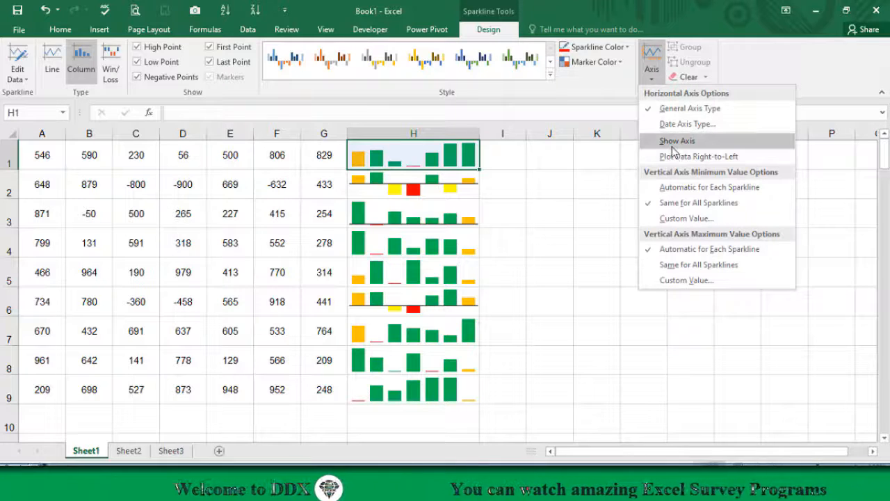
click(672, 147)
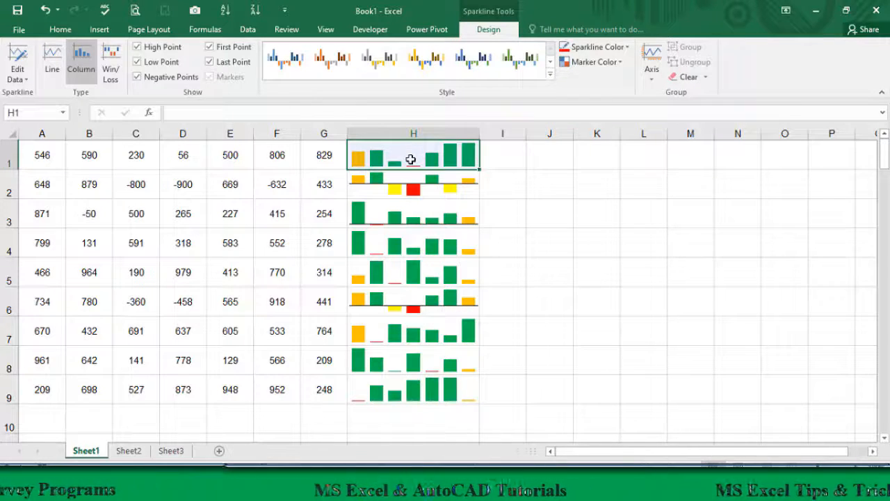
Enter 0 in cell D1.
click(180, 155)
text(0)
key(Return)
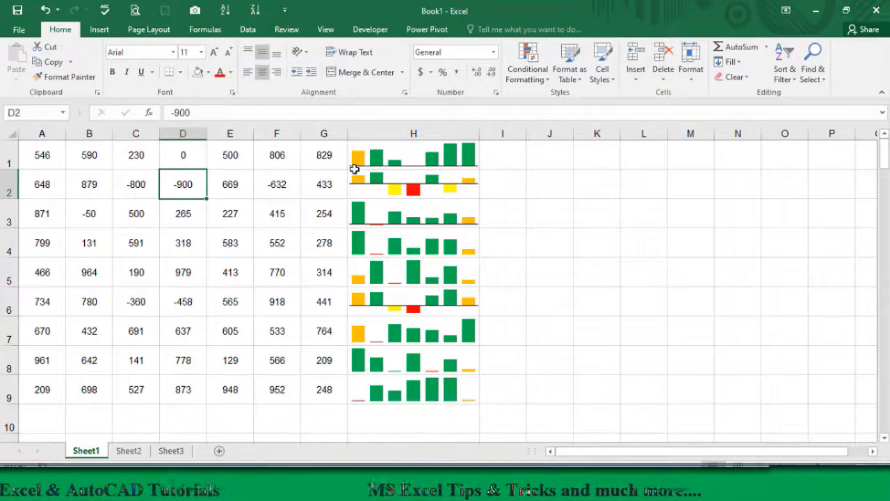
Enter 56 in cell D1.
click(175, 152)
text(5)
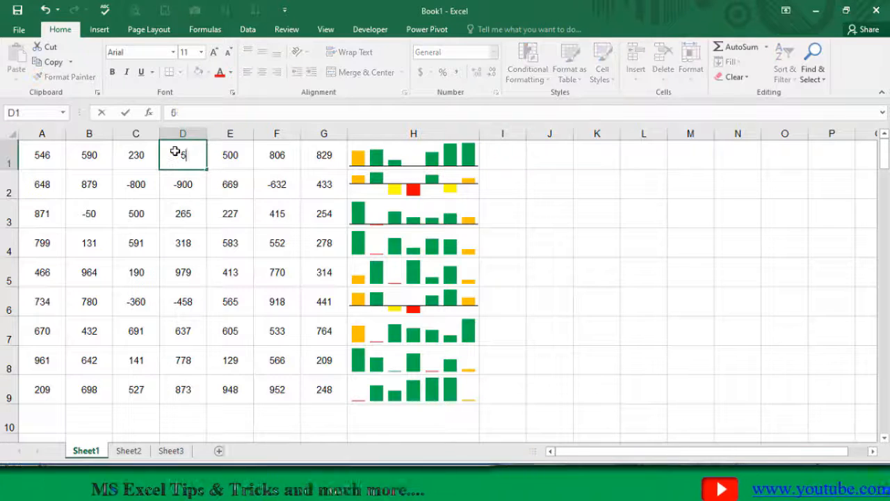
text(6)
key(Return)
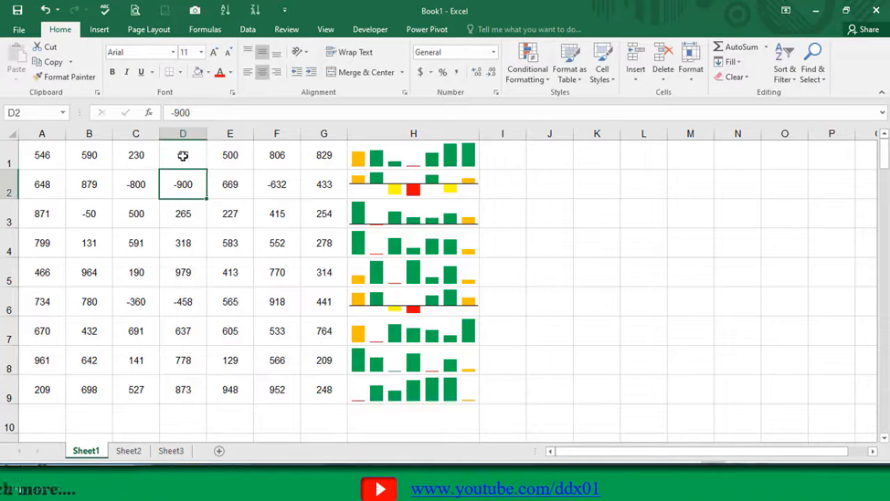
click(182, 156)
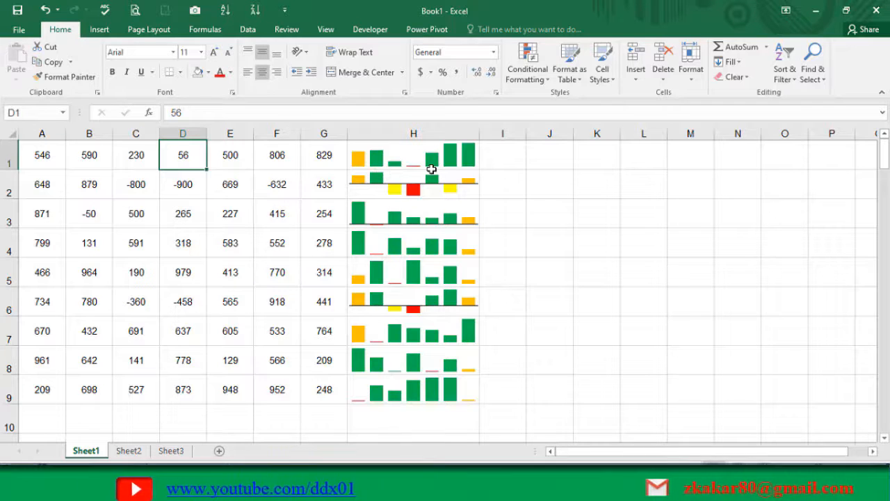
Set a custom vertical axis minimum value of 0.0 for the sparkline in cell H1.
click(441, 163)
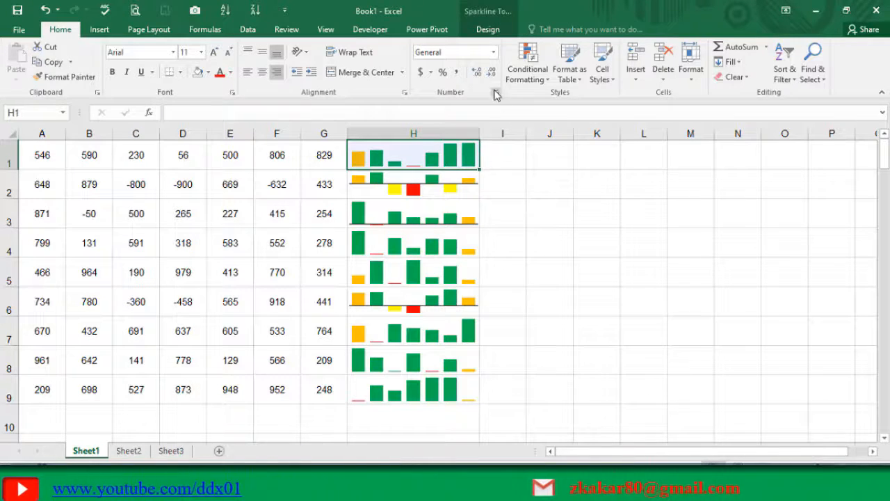
click(489, 29)
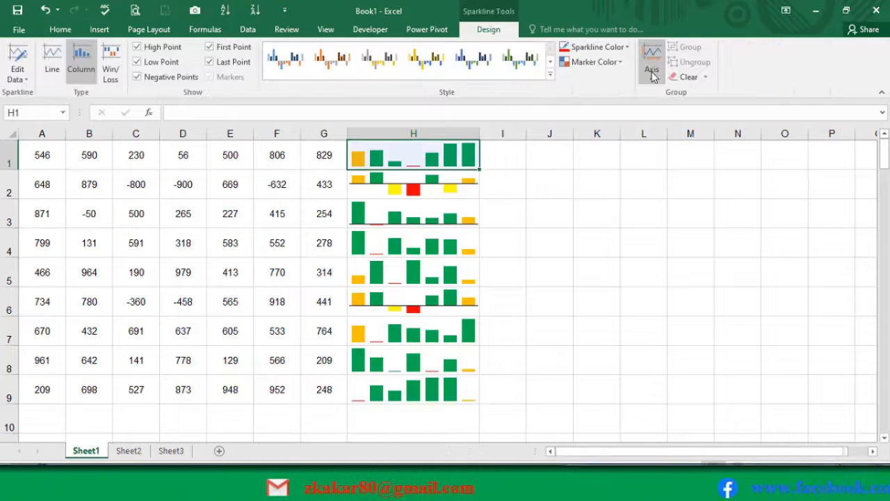
click(651, 61)
click(683, 218)
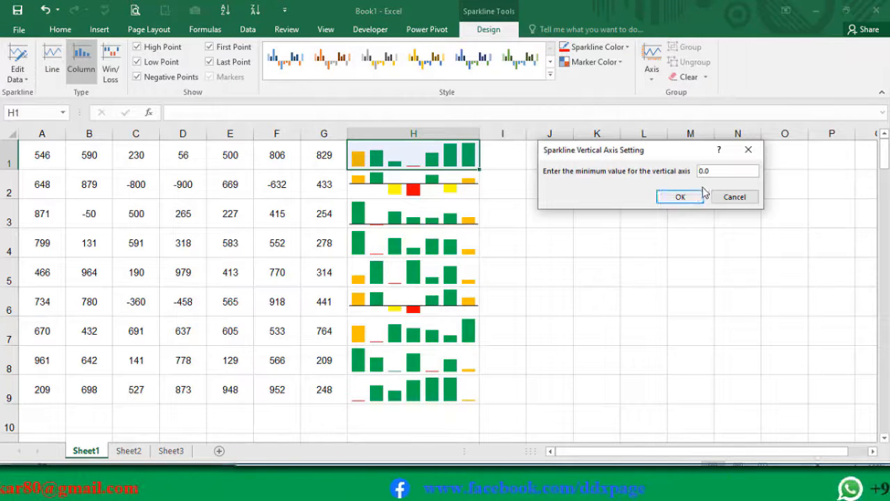
click(686, 199)
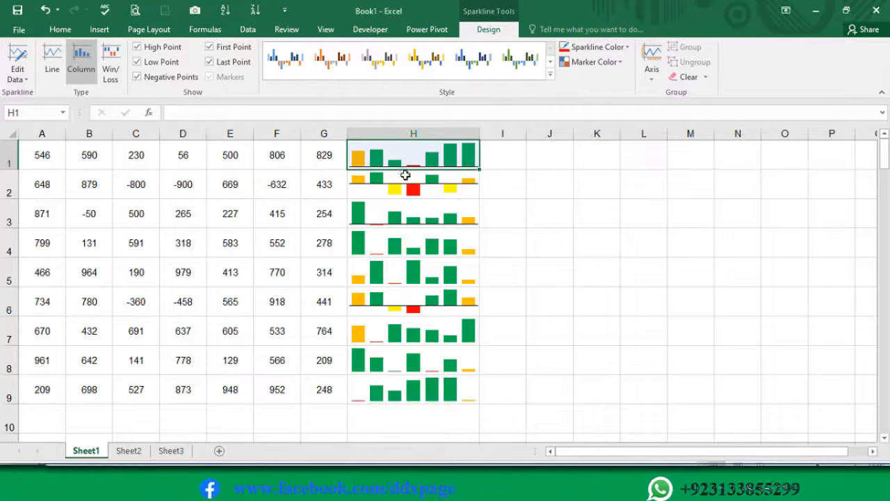
Enter 100 in cell D1.
click(183, 157)
text(100)
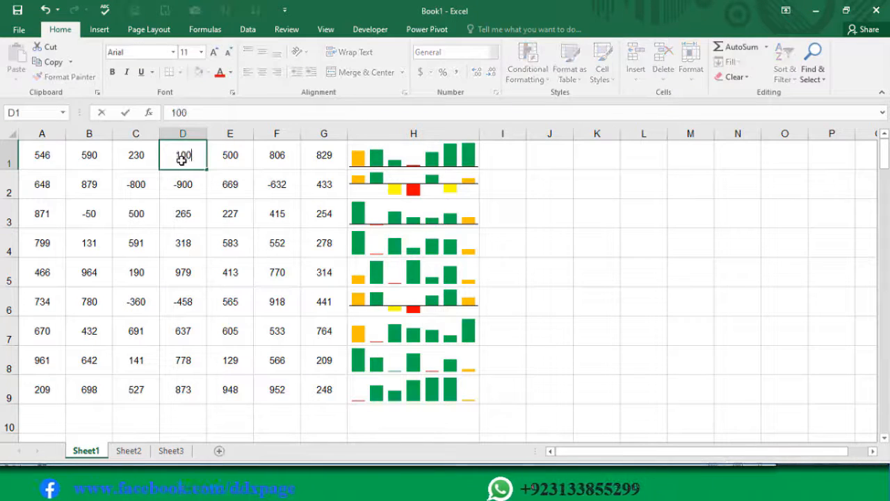
key(Return)
Enter 200 in cell D1.
click(181, 157)
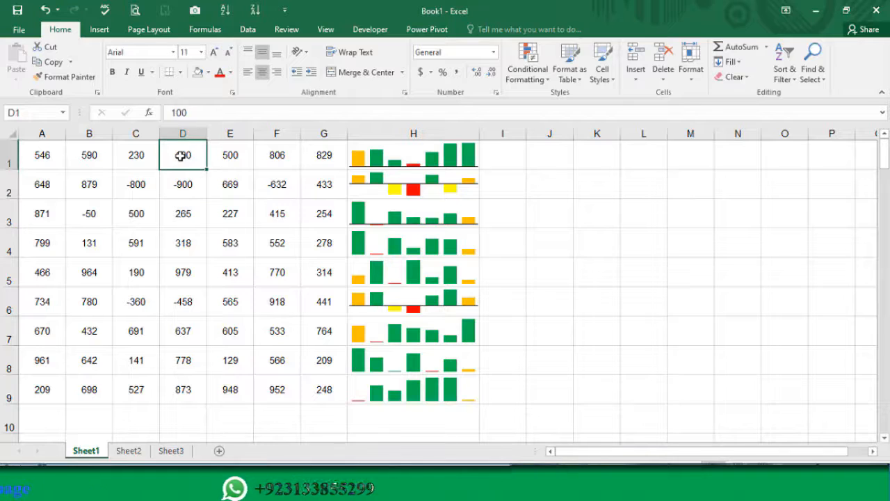
text(200)
key(Return)
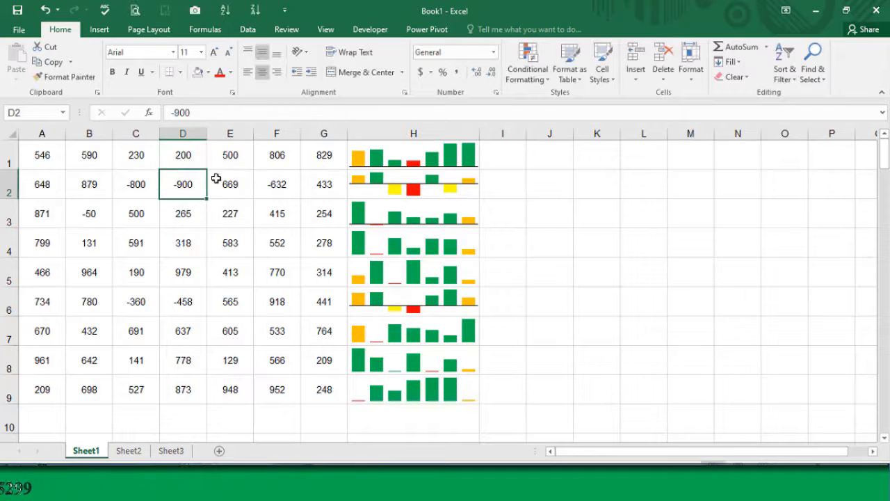
Set the vertical axis minimum of the sparkline in cell H1 to Automatic for Each Sparkline.
click(383, 156)
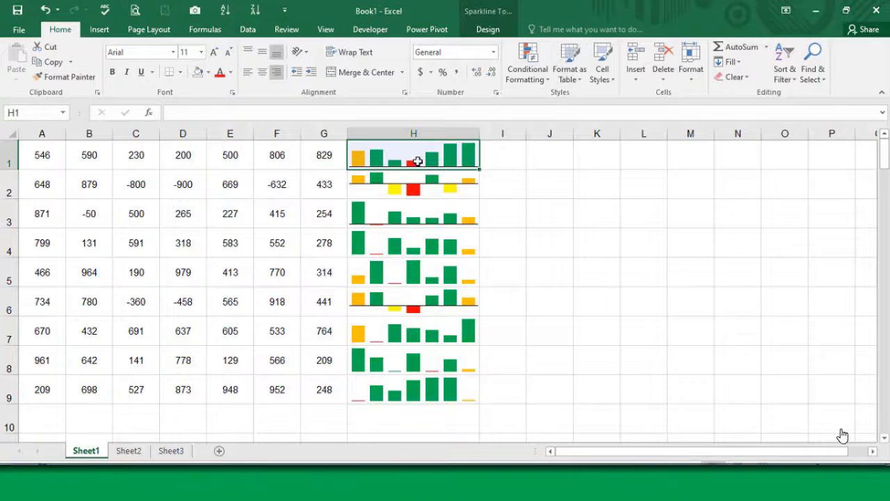
click(488, 29)
click(652, 78)
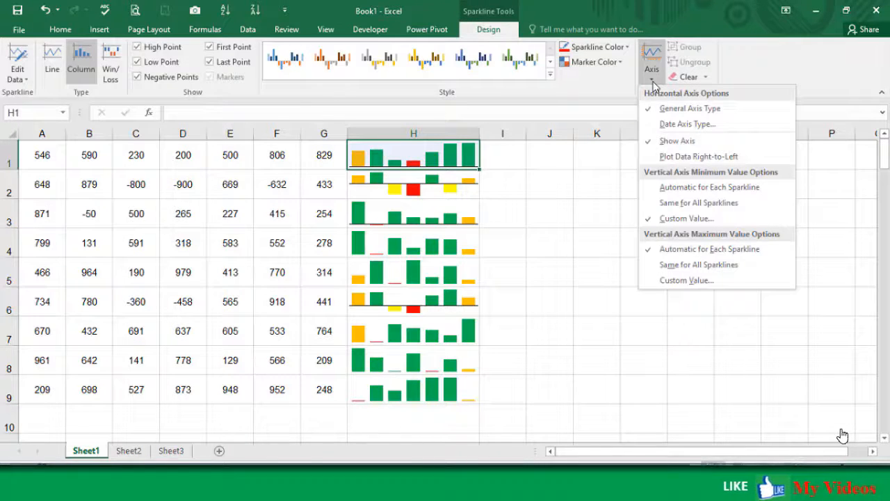
click(672, 192)
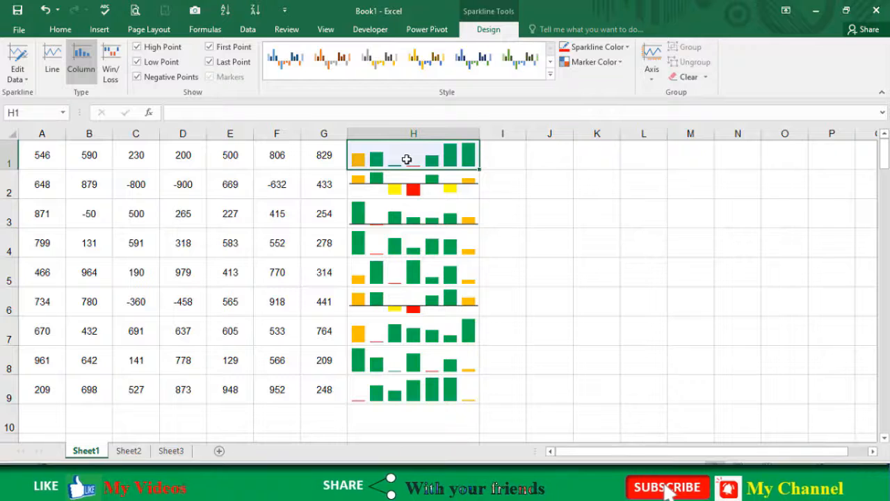
Enter -400 in cell E1.
click(222, 155)
text(-400)
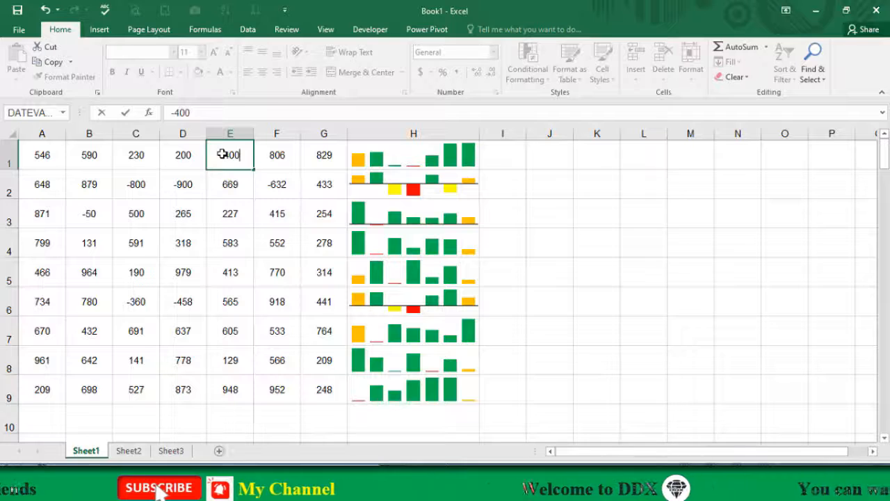
key(Return)
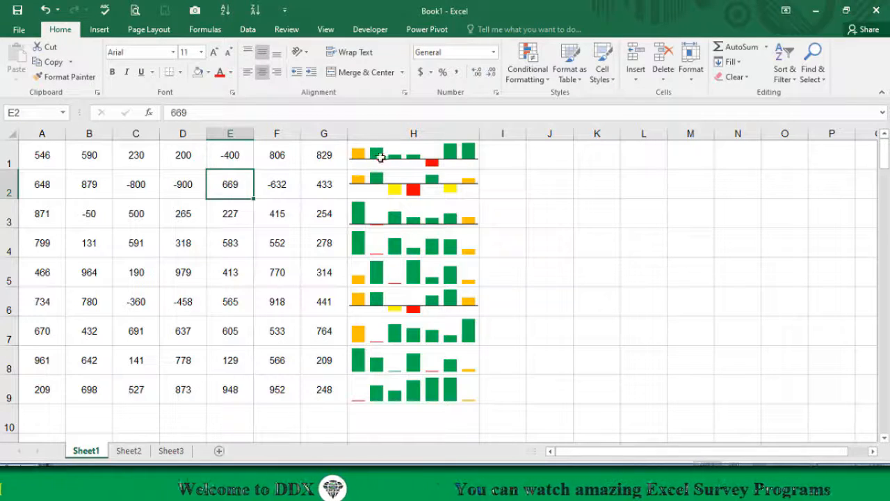
Turn off the Show Axis option for the sparkline in cell H1.
click(430, 162)
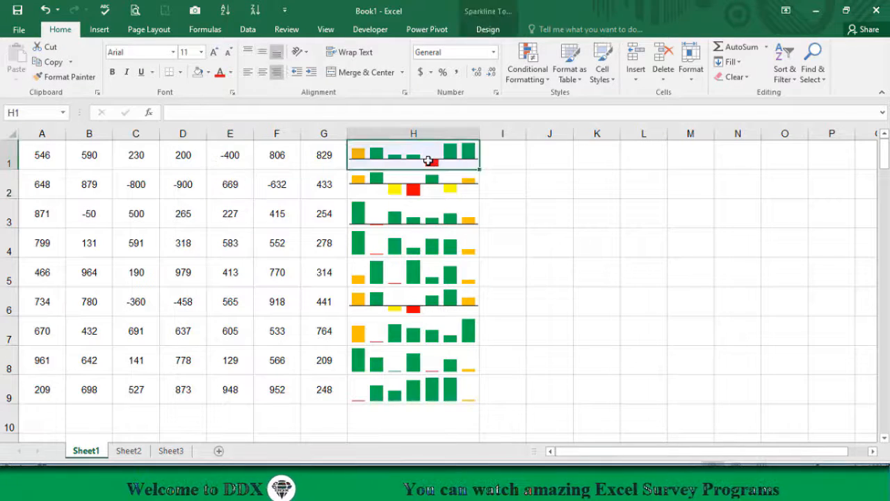
click(489, 29)
click(651, 59)
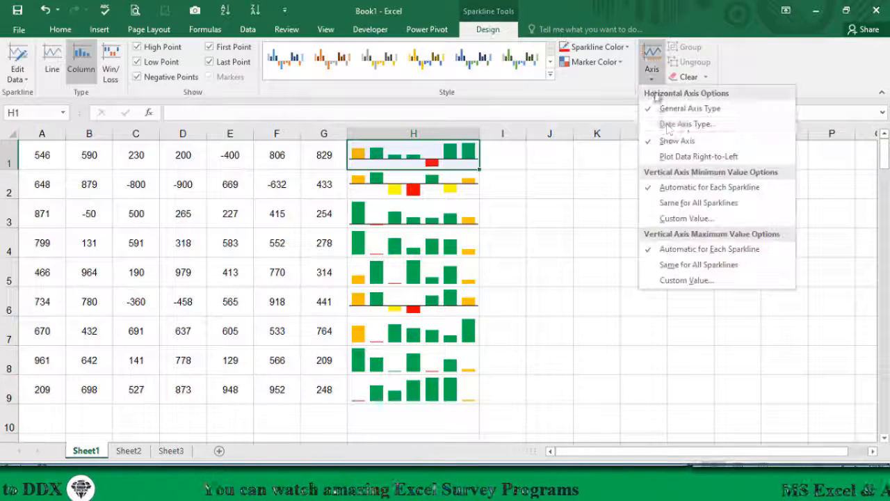
click(653, 142)
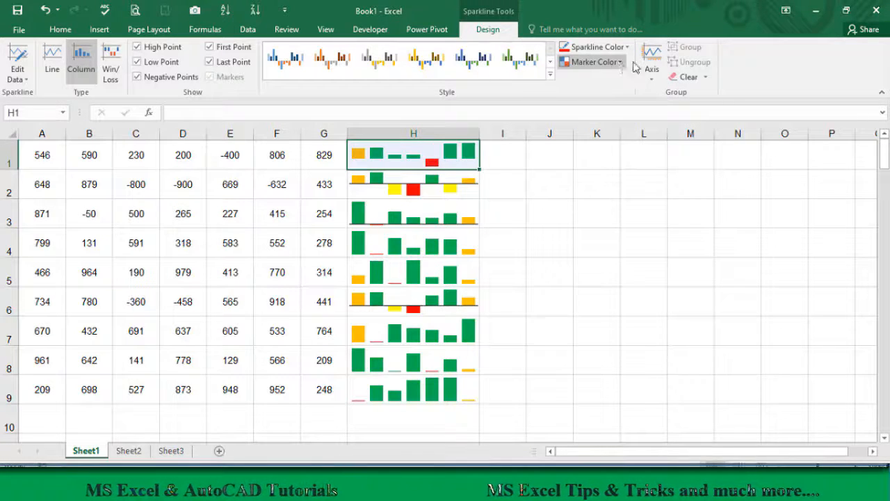
click(651, 67)
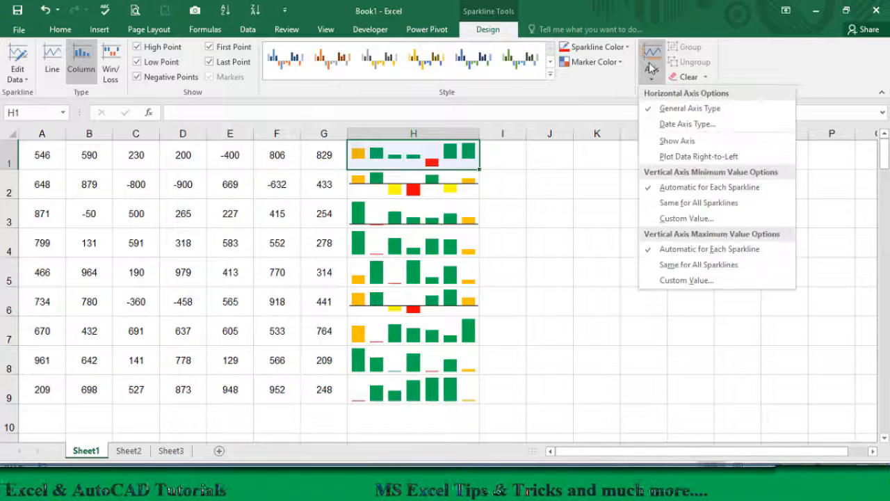
click(316, 151)
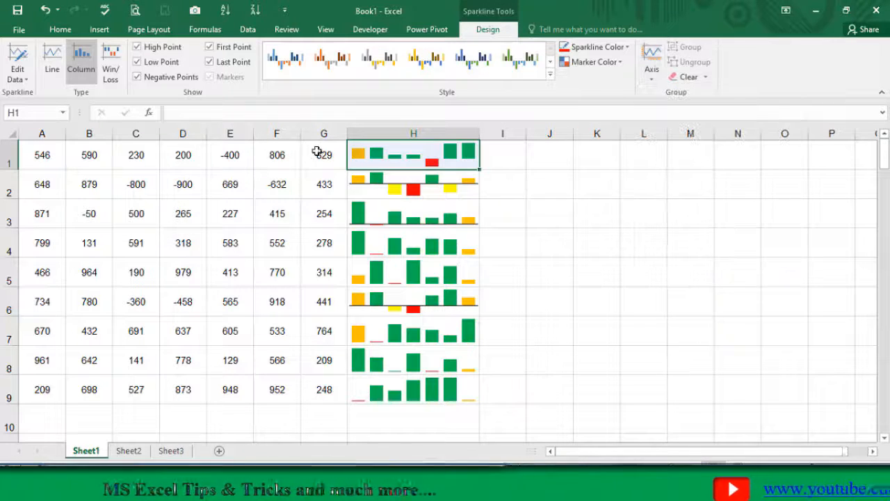
Enter 1500 in cell G1.
click(325, 156)
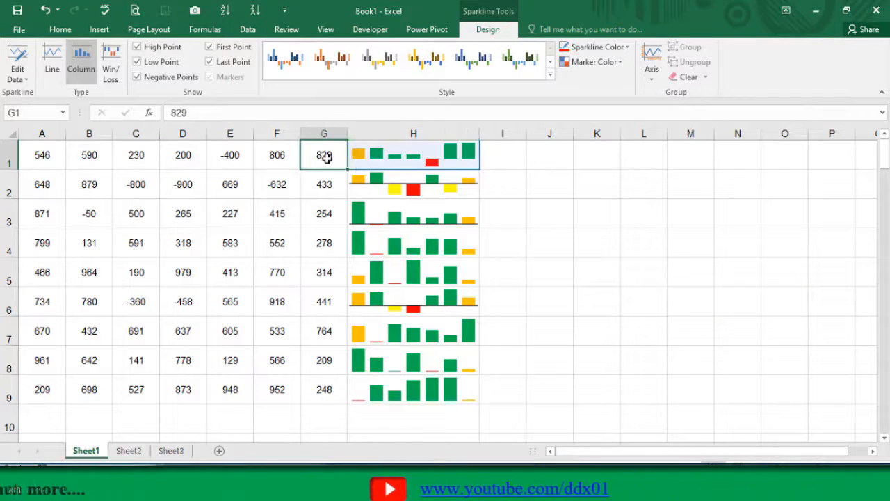
text(1500)
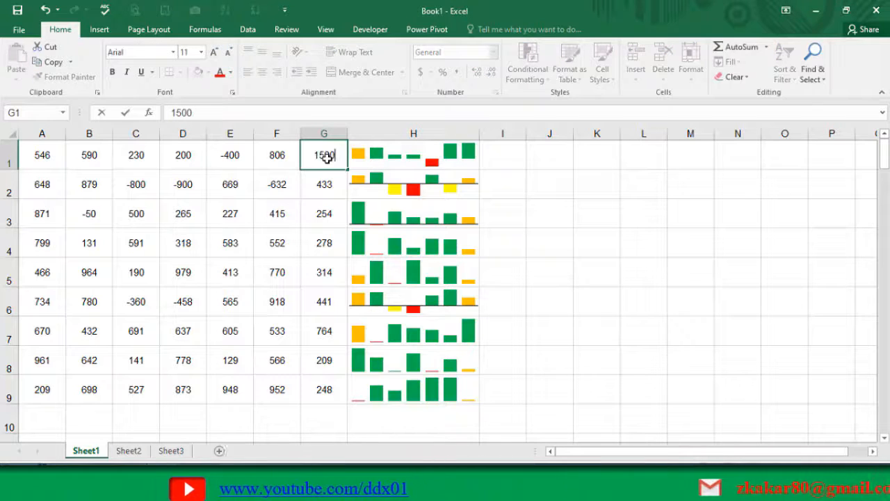
key(Return)
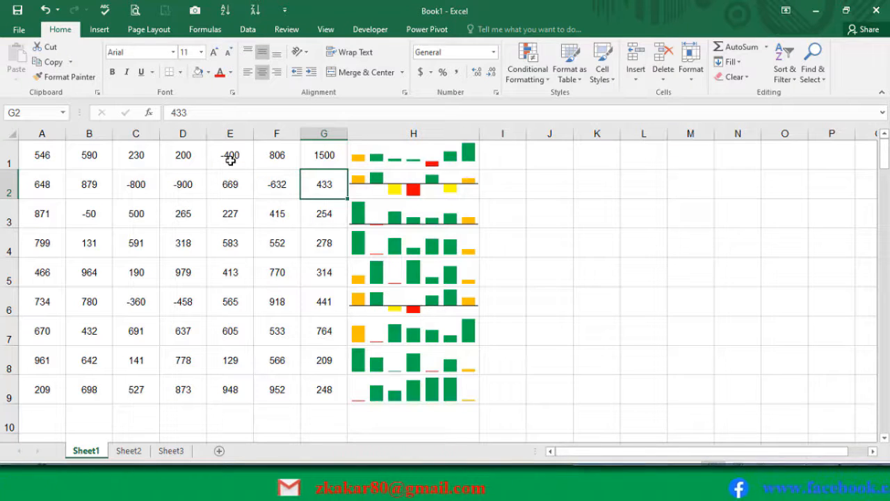
Set a custom negative vertical axis minimum value for the sparkline in cell H1.
click(403, 154)
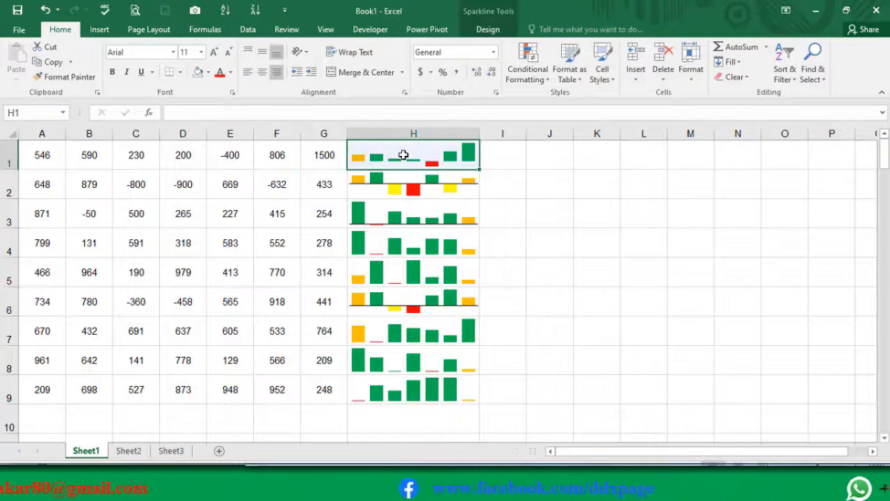
click(488, 29)
click(657, 80)
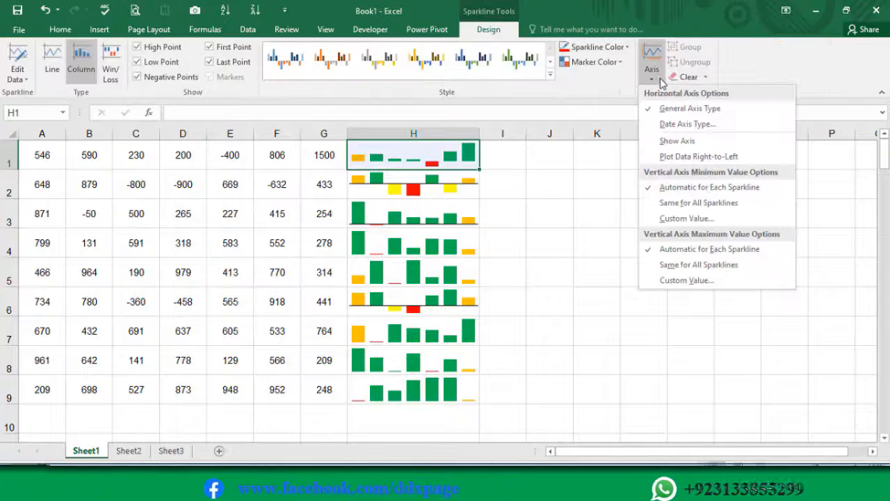
click(678, 220)
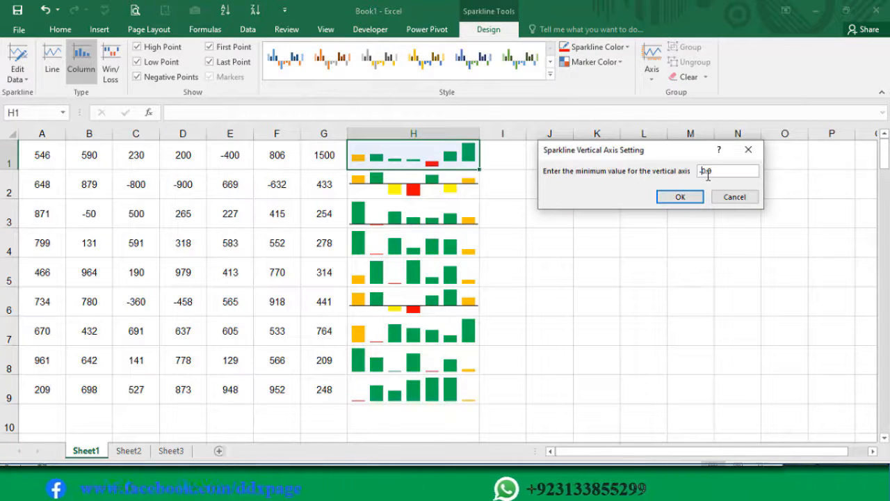
text(-50)
click(681, 197)
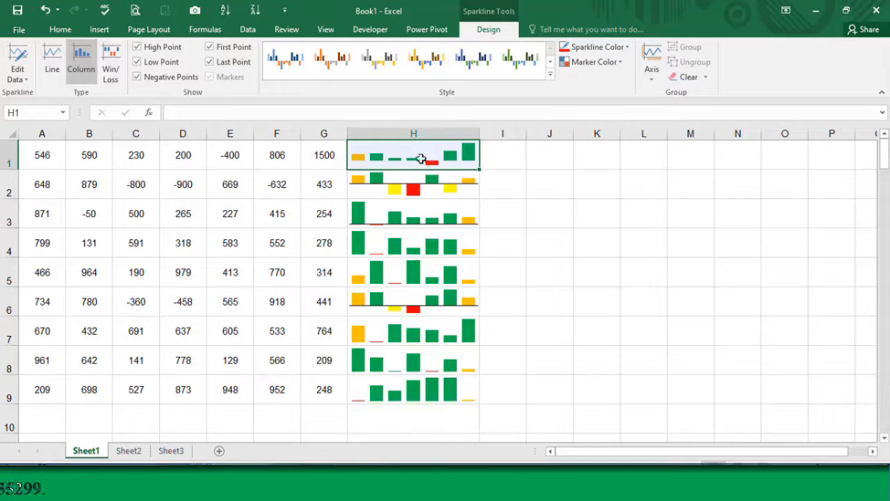
Enter -200 in cell E1.
click(237, 159)
text(-)
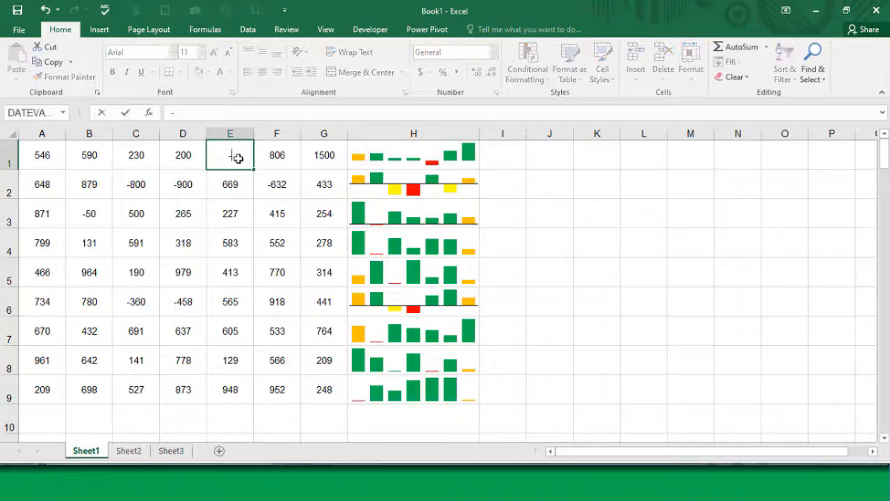
key(Return)
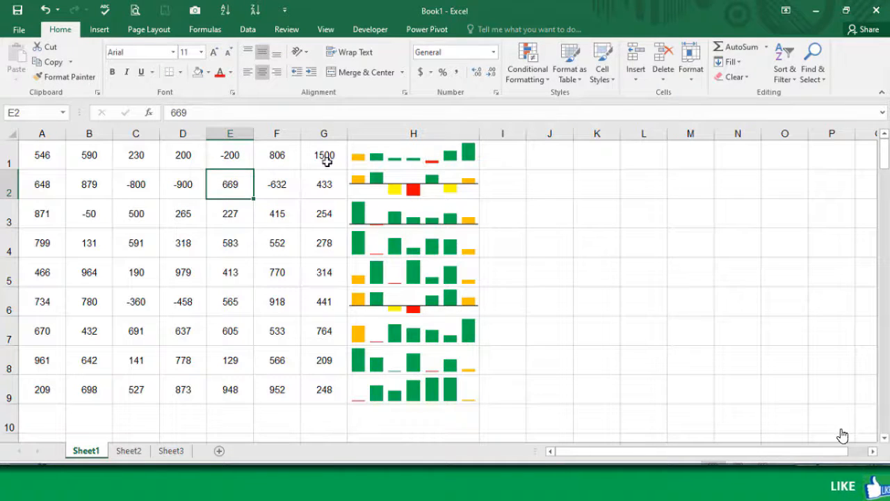
Enter 100 in cell E1.
click(229, 159)
text(100)
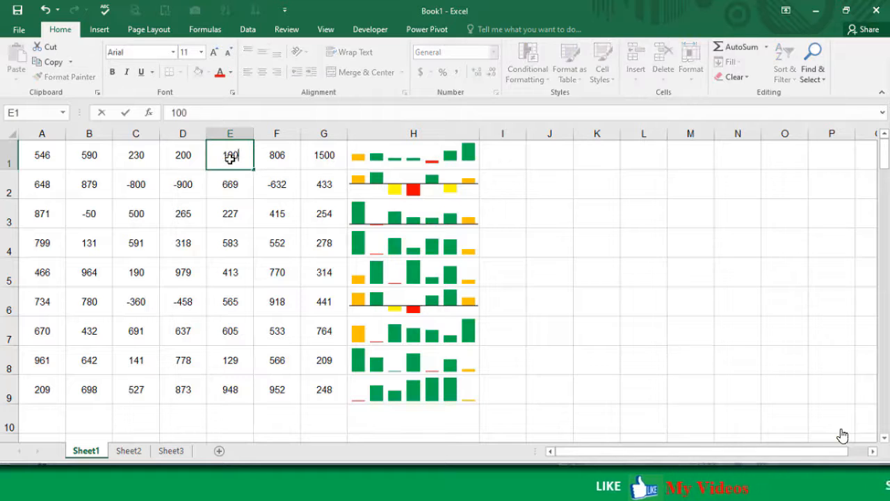
key(Return)
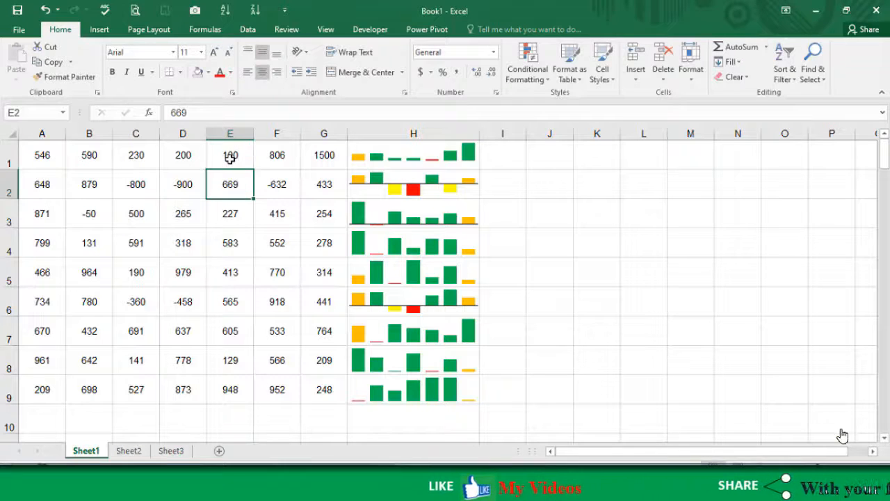
Set a custom vertical axis maximum value of 3000.0 for the sparkline in cell H1.
click(392, 160)
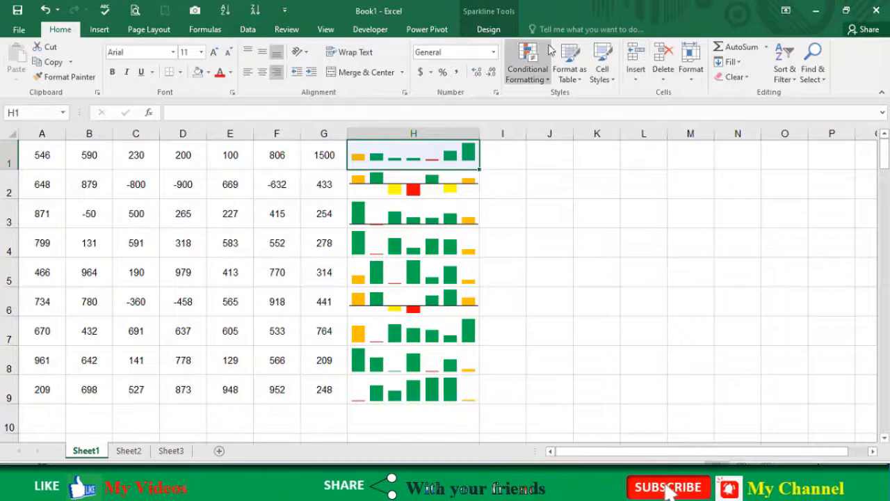
click(488, 31)
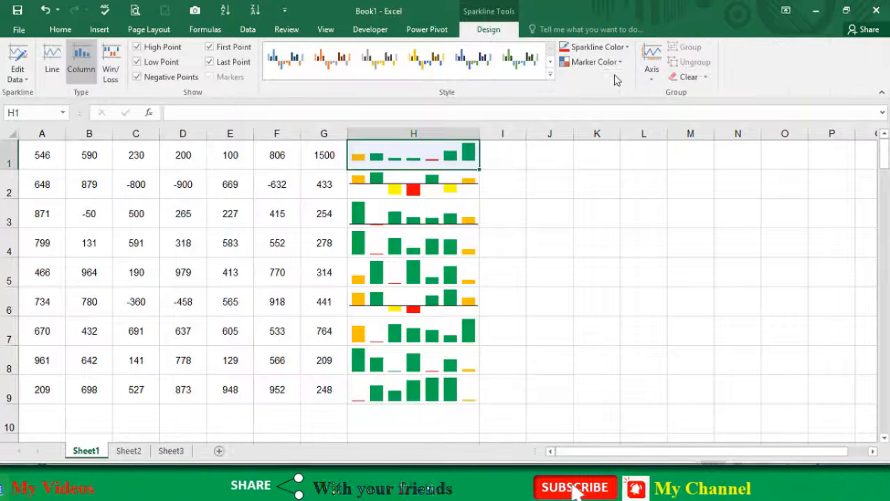
click(656, 79)
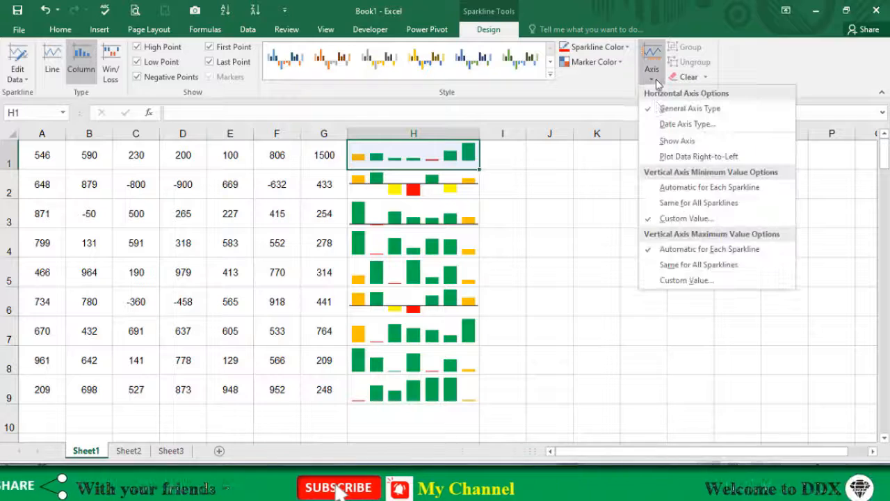
click(681, 281)
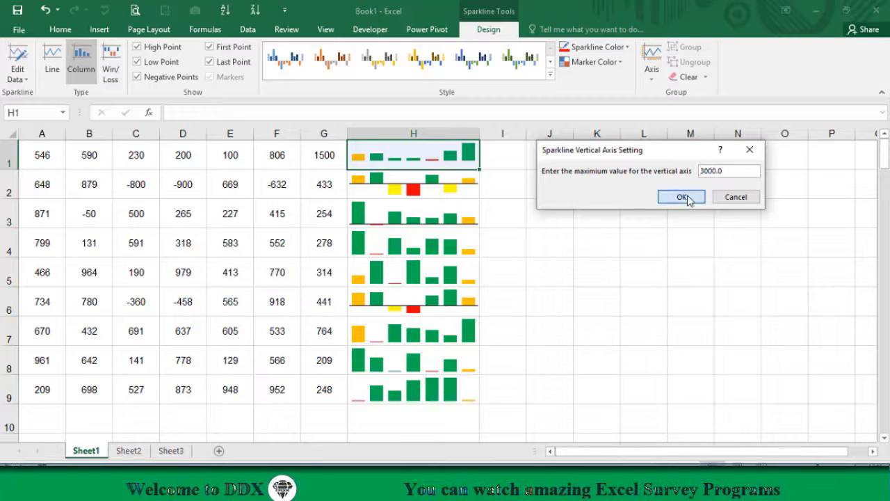
click(687, 200)
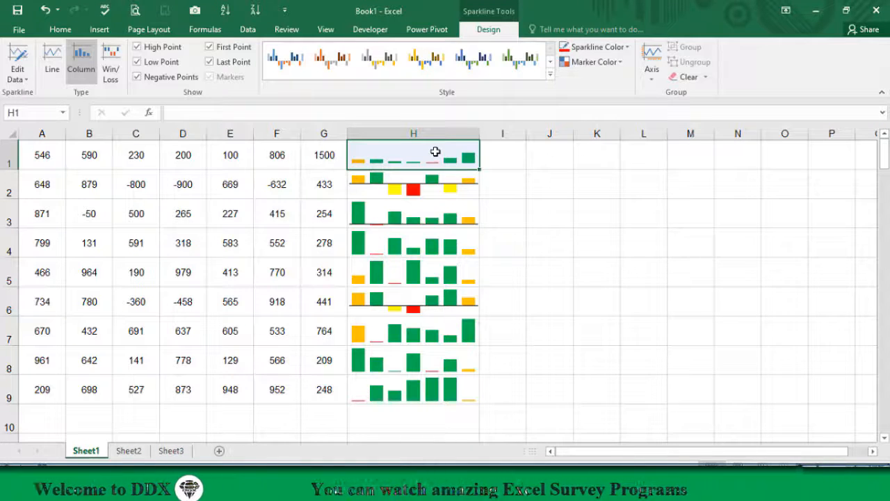
click(324, 155)
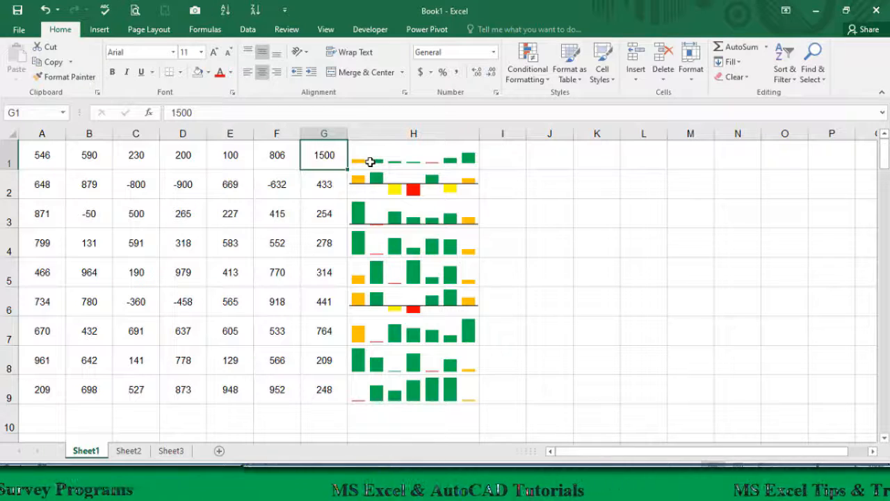
click(411, 158)
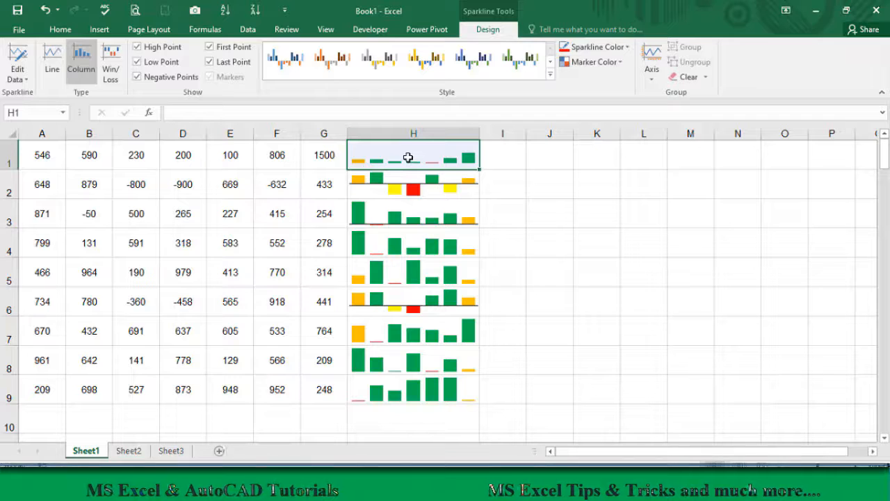
click(319, 160)
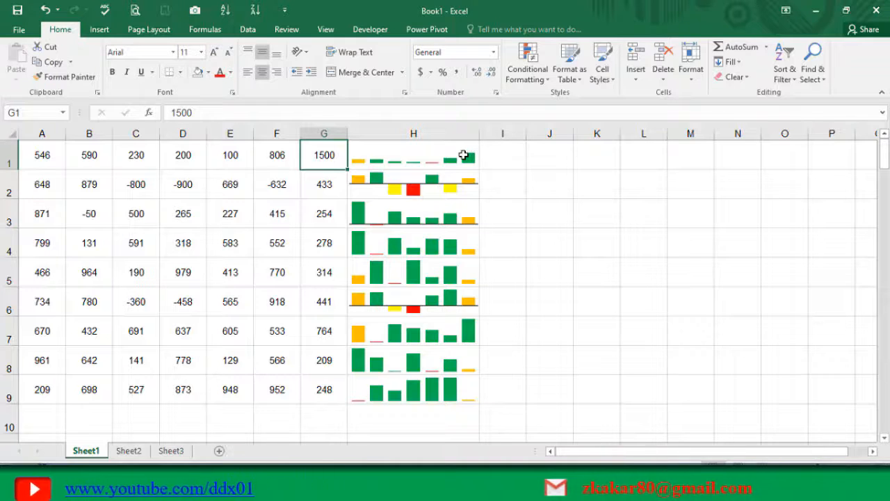
Set the vertical axis maximum of the sparkline in cell H1 to Automatic for Each Sparkline.
click(459, 156)
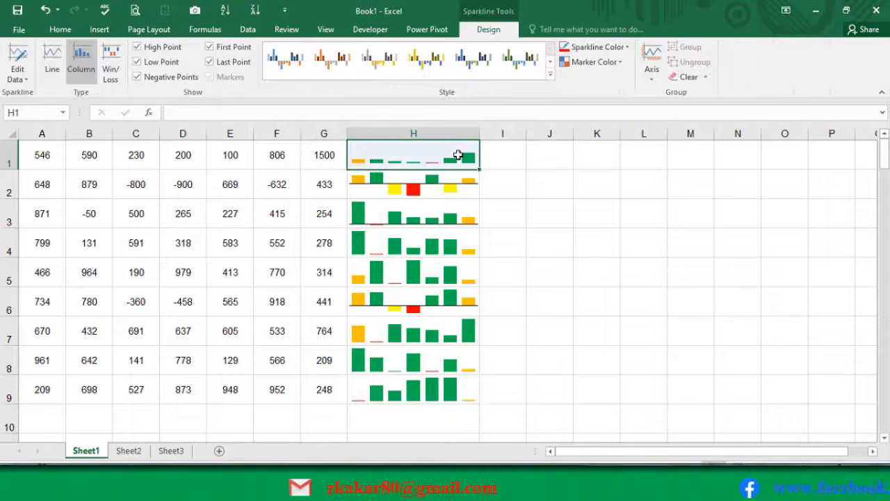
click(651, 61)
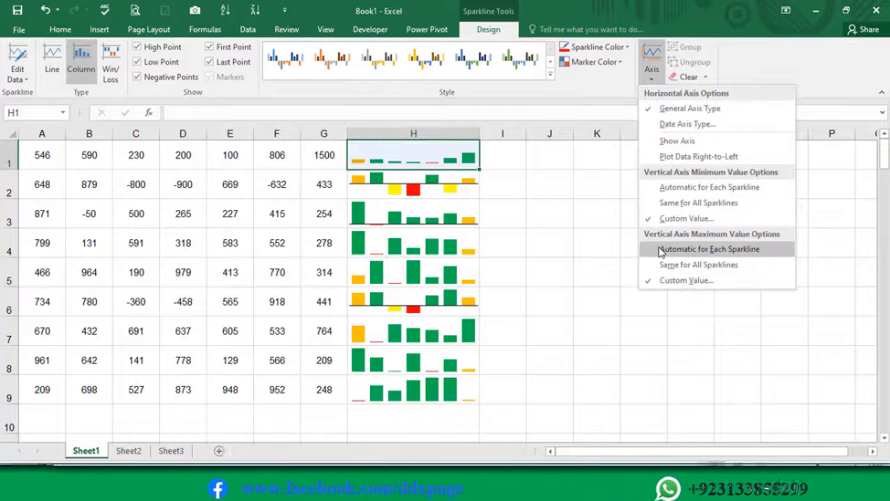
click(661, 249)
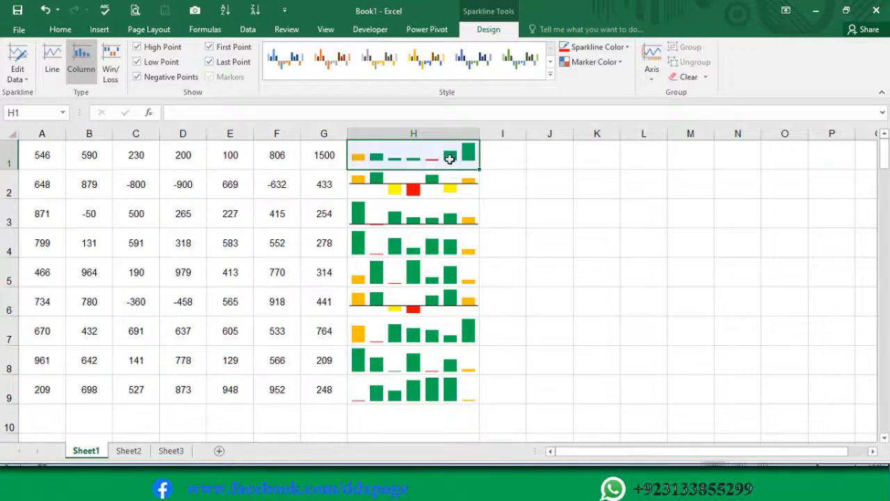
Enter -500 in cell D1.
click(317, 155)
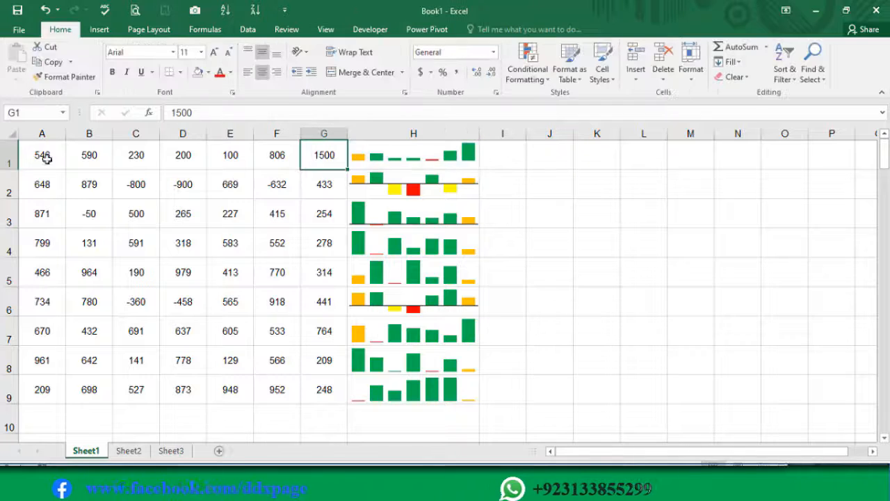
click(420, 149)
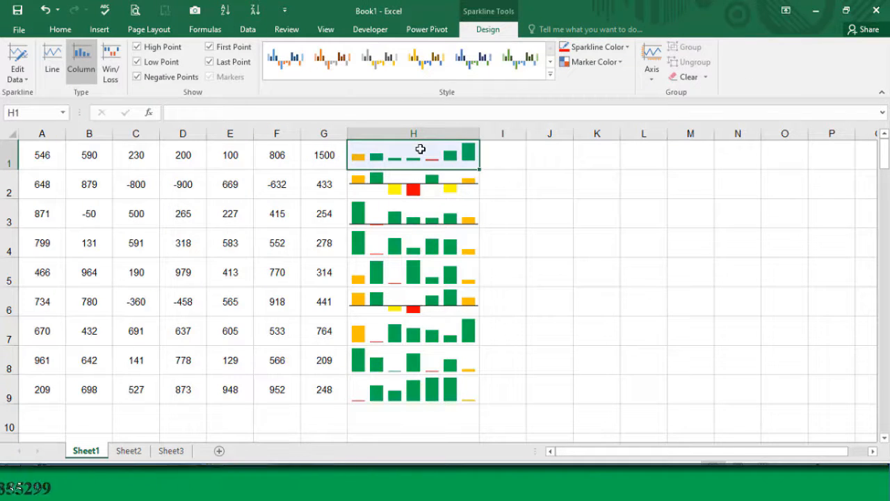
click(170, 154)
text(-)
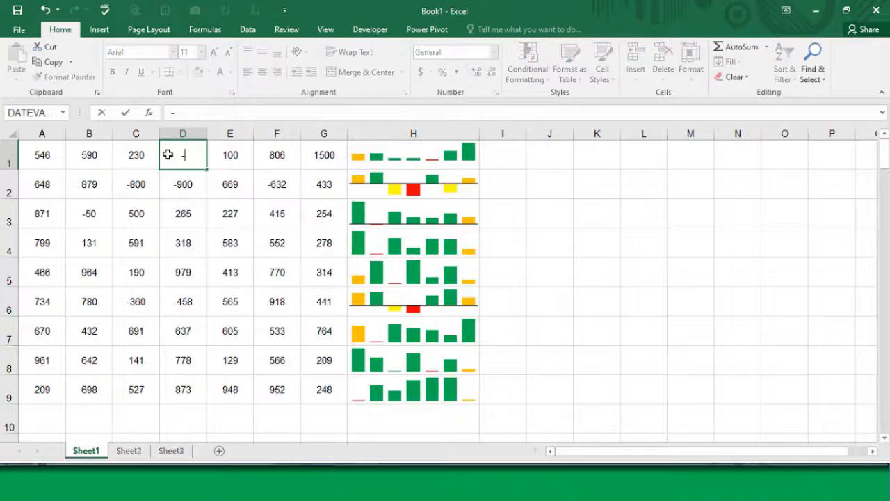
text(500)
key(Return)
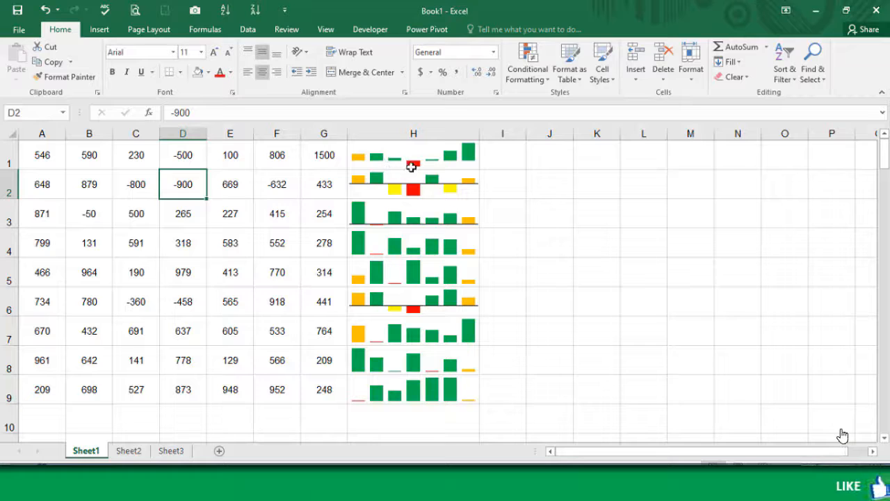
Set a custom vertical axis minimum value of 0.0 for the sparkline in cell H1.
click(434, 161)
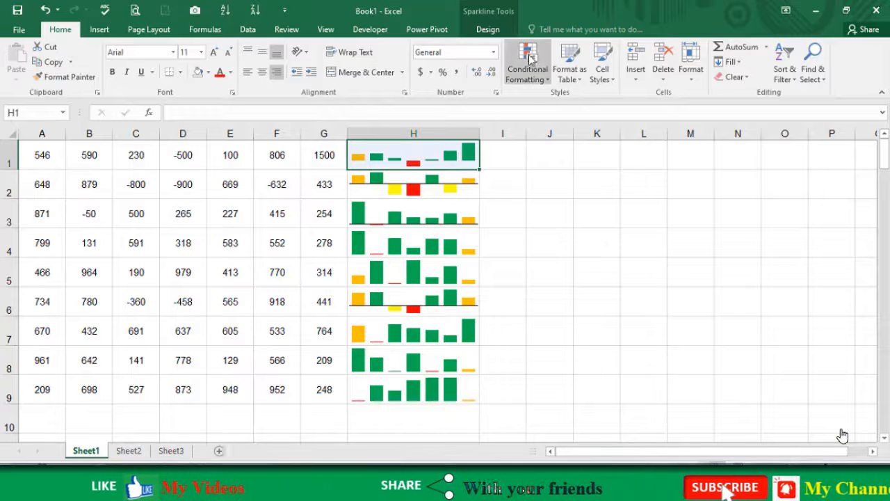
click(495, 29)
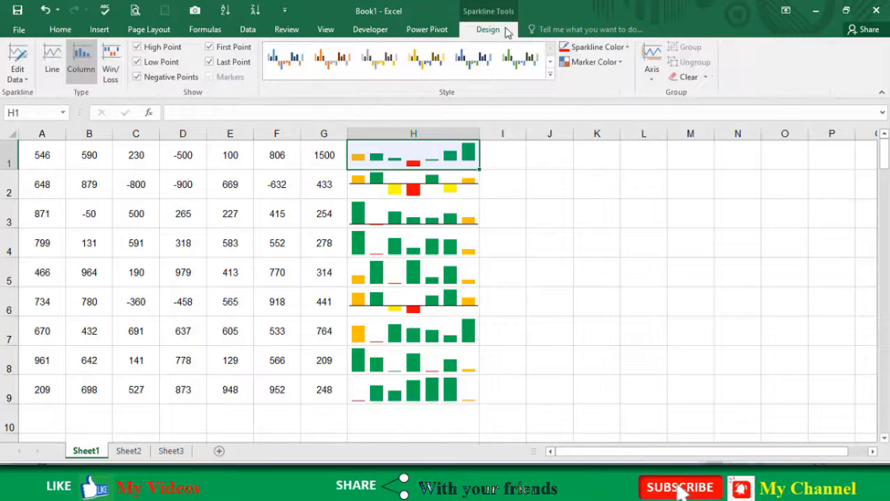
click(653, 78)
click(682, 218)
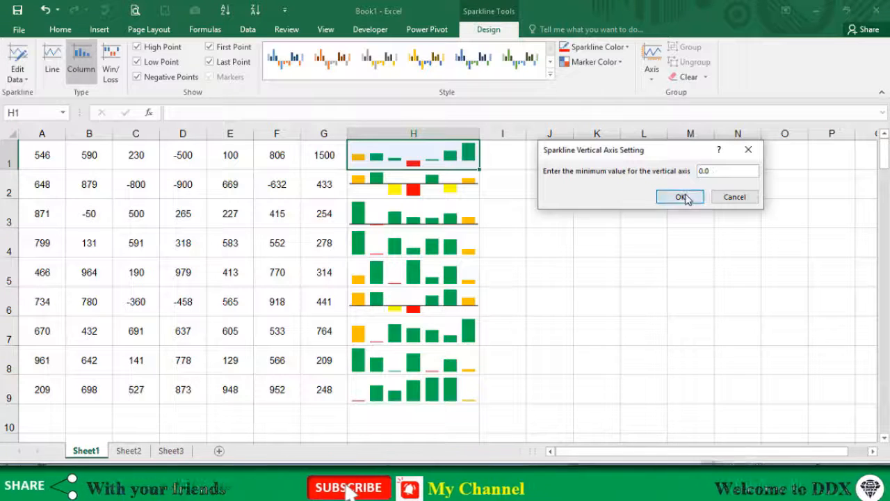
click(686, 197)
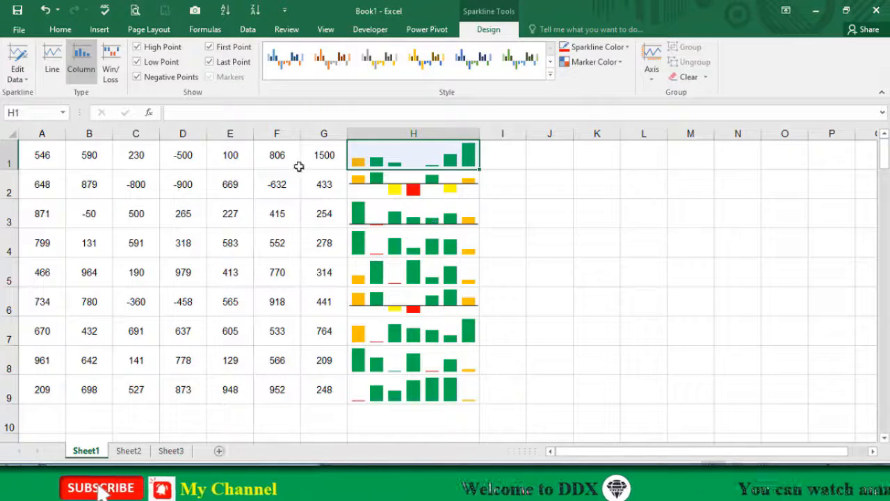
click(181, 159)
Group all the sparklines in column H, starting from cell H1.
click(421, 165)
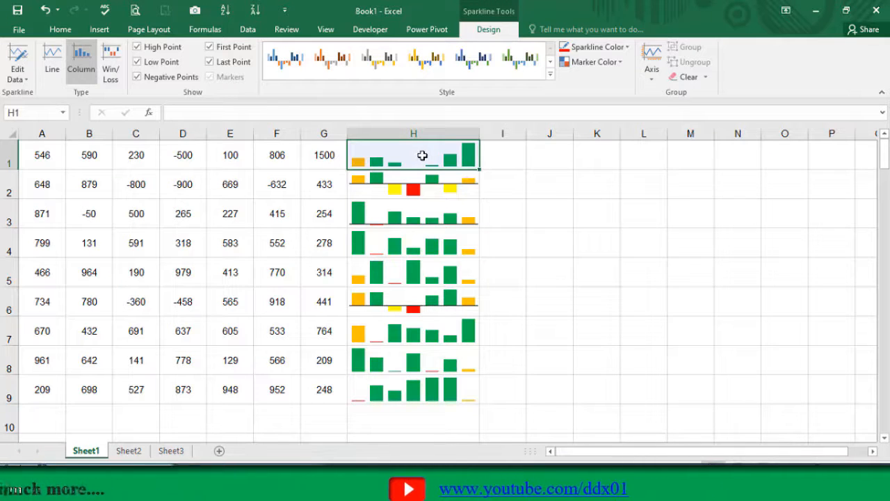
key(ctrl+shift+Down)
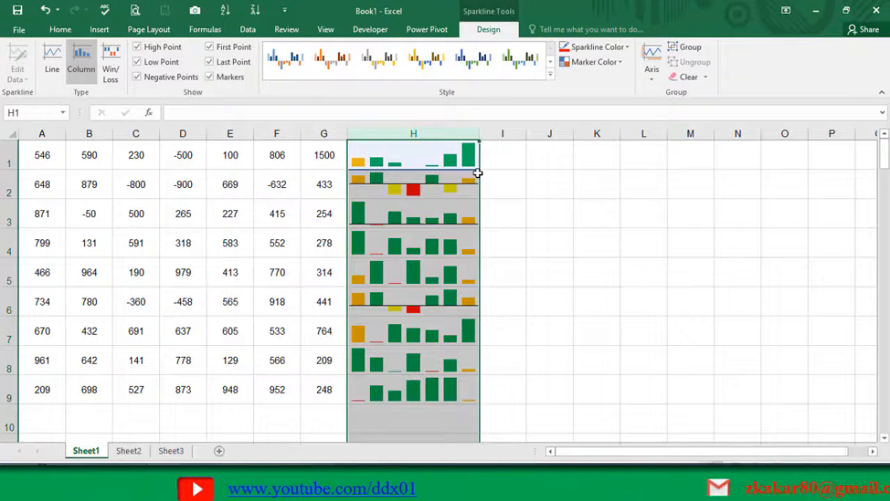
click(689, 47)
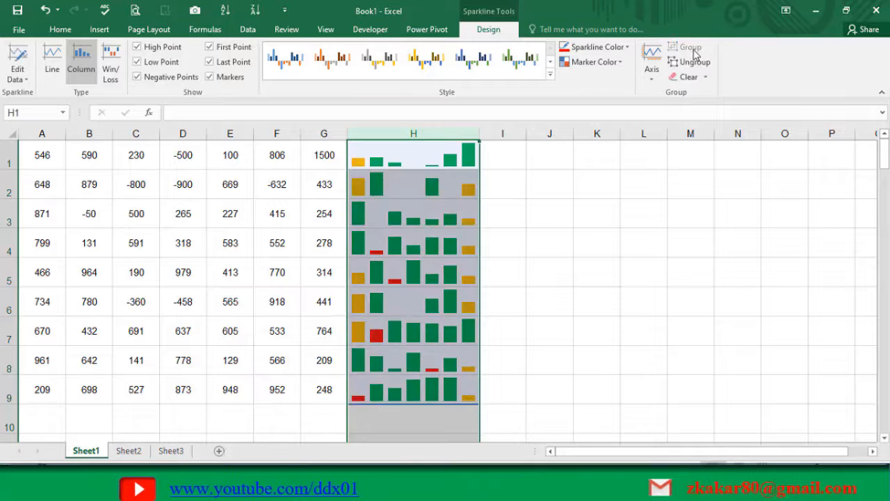
click(431, 184)
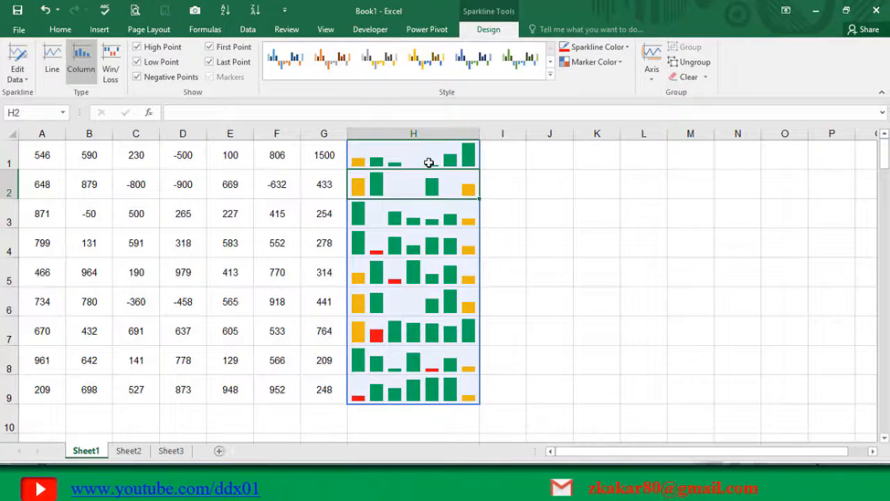
Clear only the selected sparkline in cell H1 and undo the clearing.
click(429, 162)
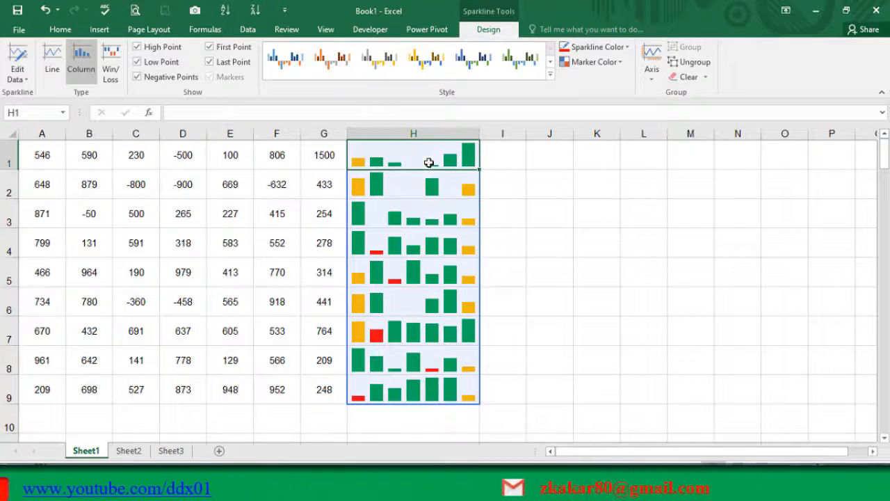
click(706, 77)
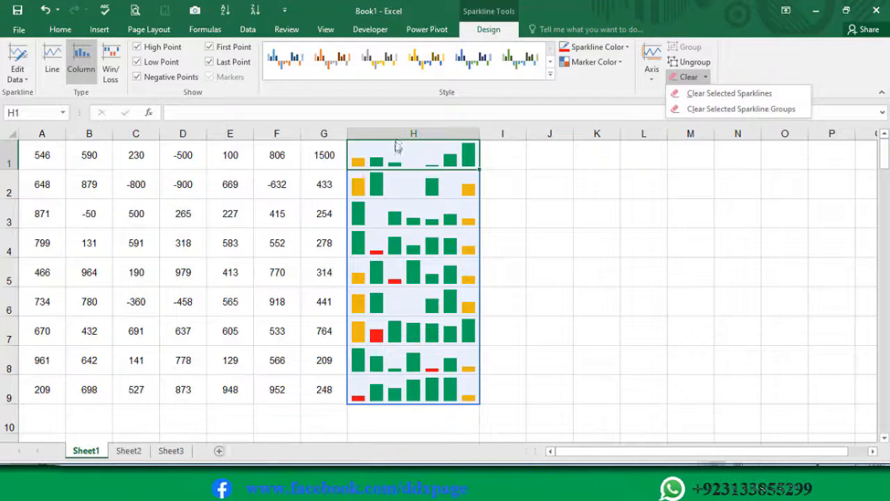
click(707, 93)
click(427, 185)
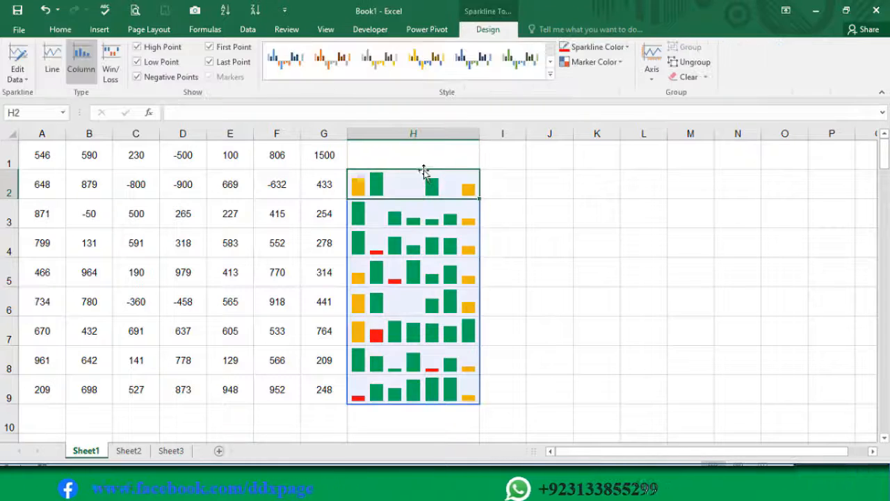
click(422, 164)
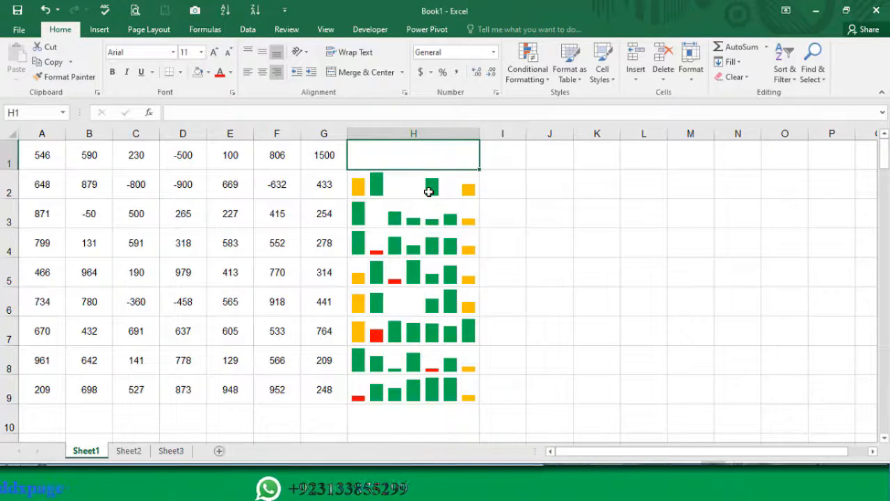
key(ctrl+z)
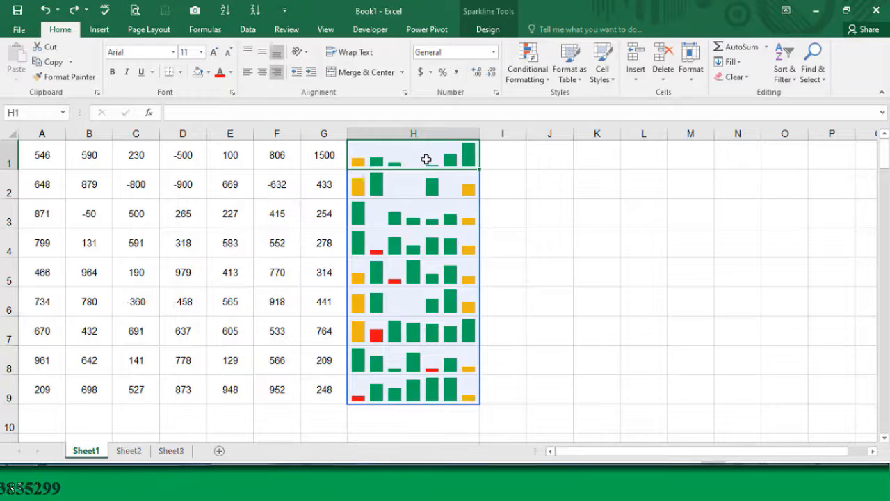
Clear the entire selected sparkline group in column H.
click(503, 32)
click(706, 77)
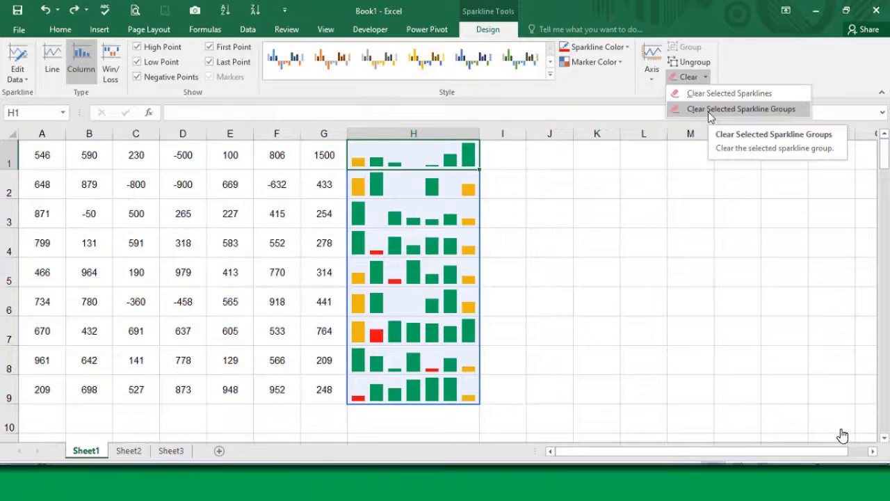
click(710, 109)
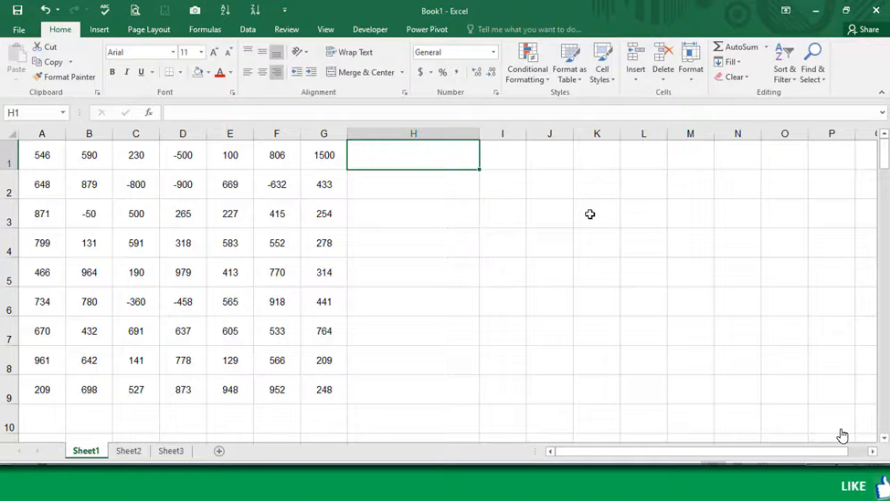
click(497, 229)
click(427, 235)
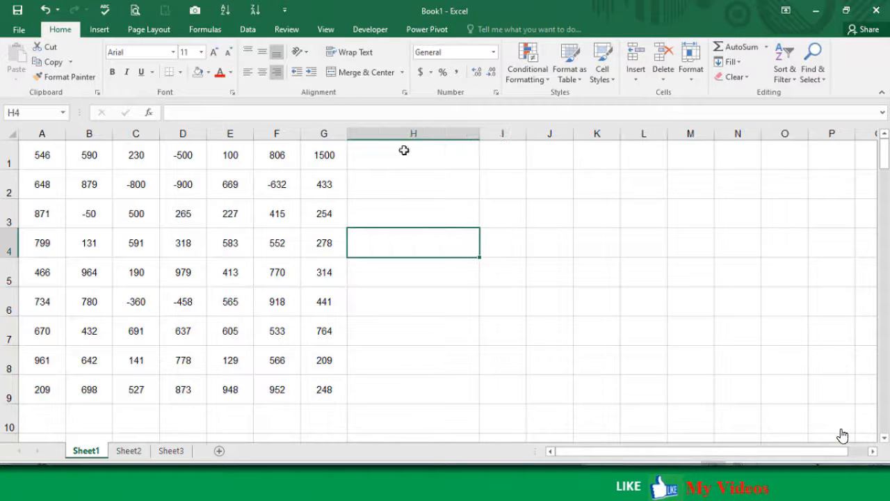
click(402, 151)
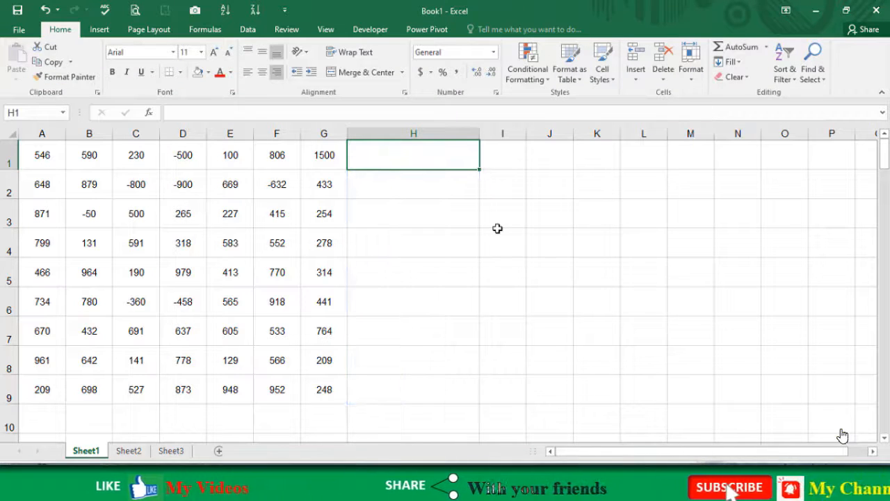
click(497, 229)
click(422, 235)
click(402, 151)
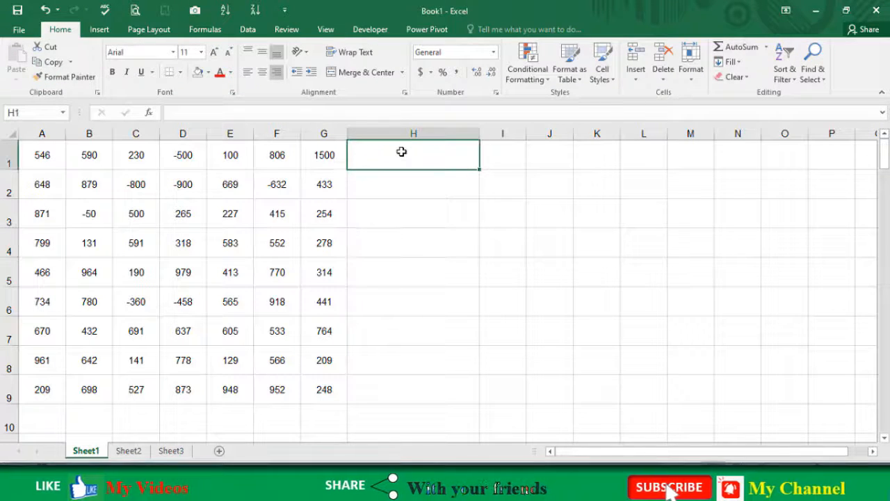